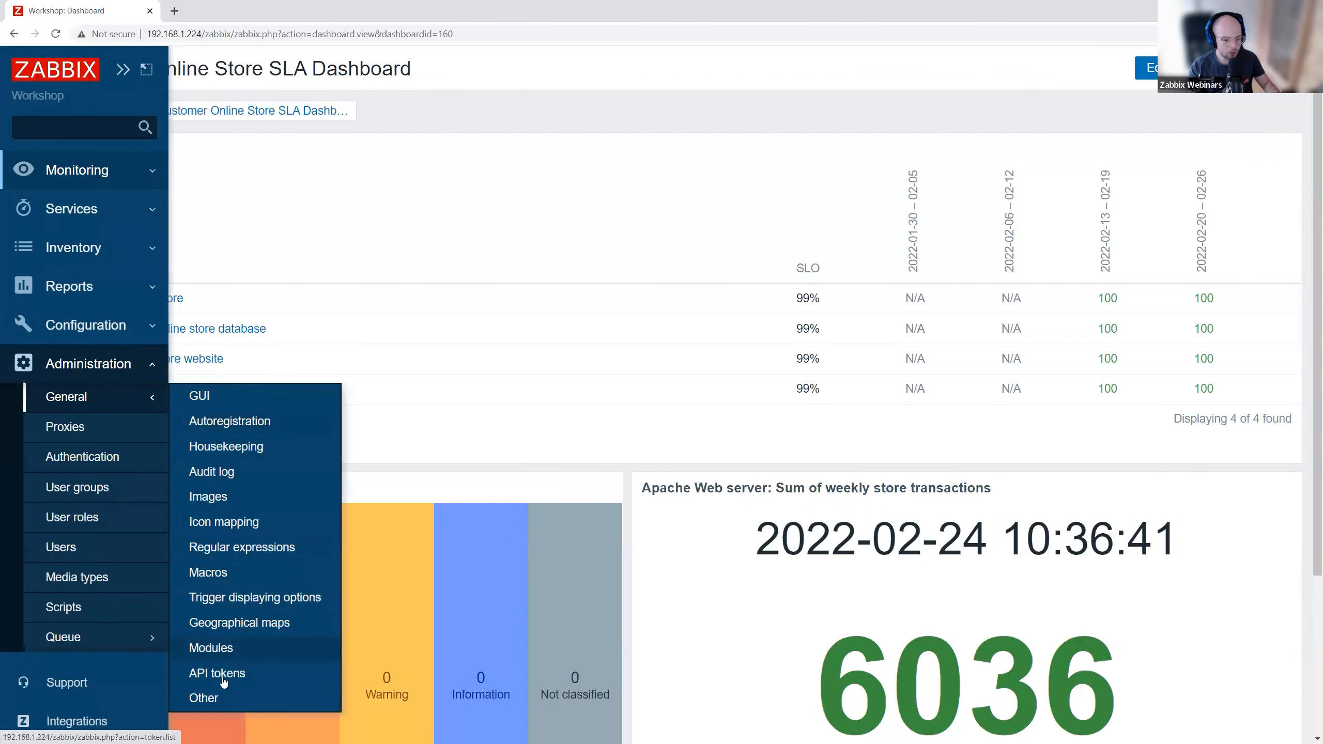
{"action": "left_click", "coordinate": [223, 698]}
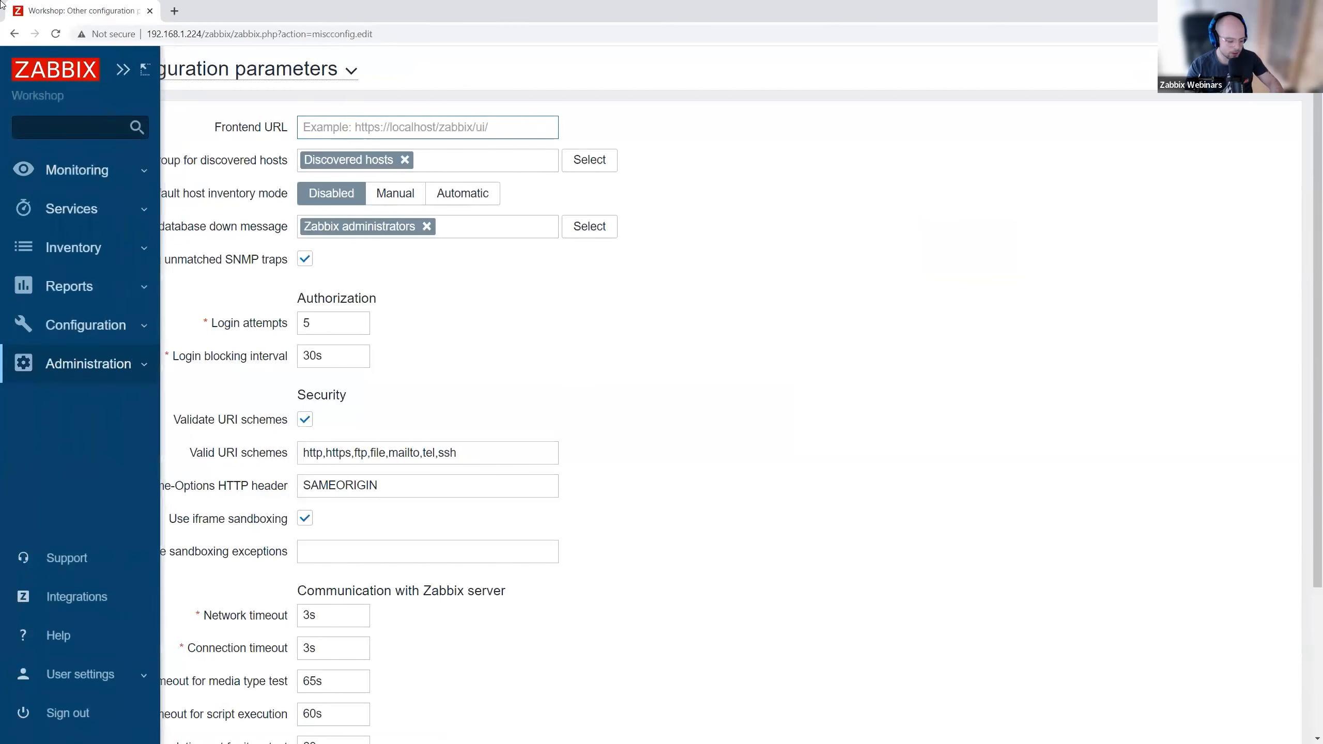
{"action": "type", "text": "ht"}
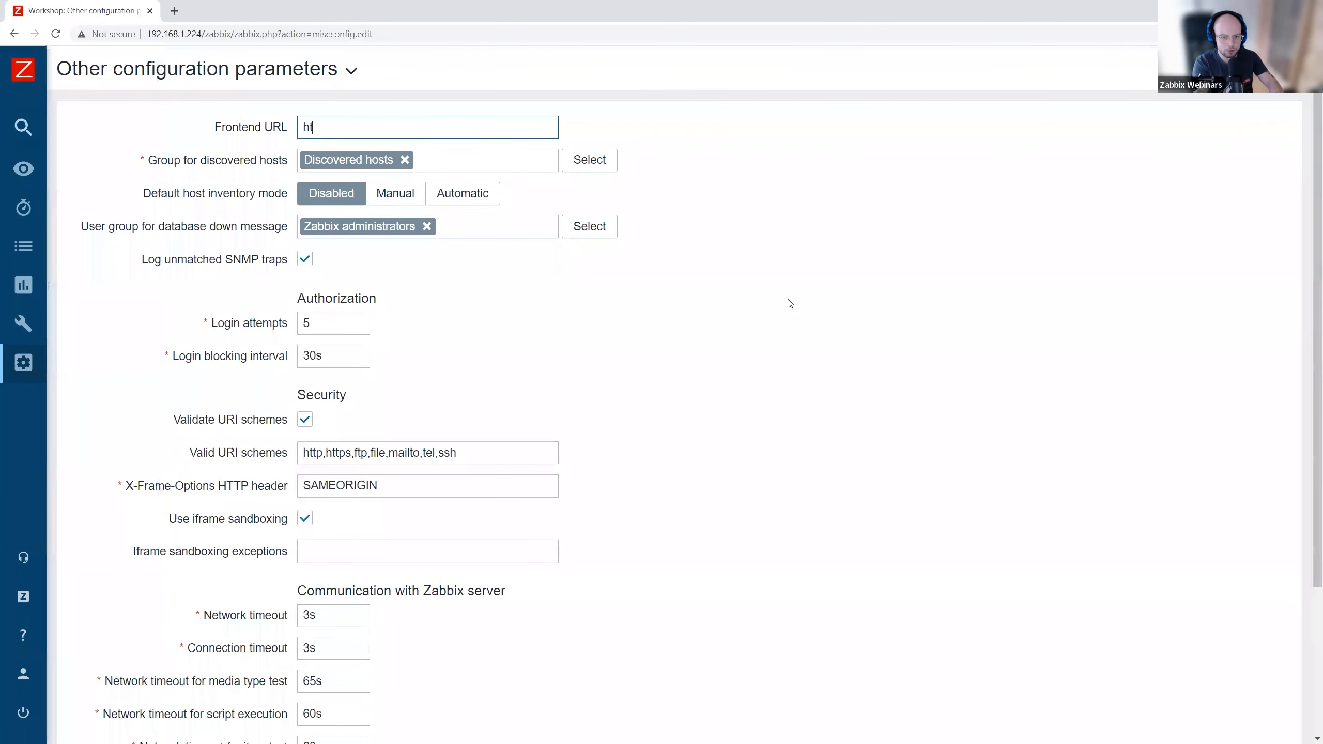
{"action": "type", "text": "tp://12"}
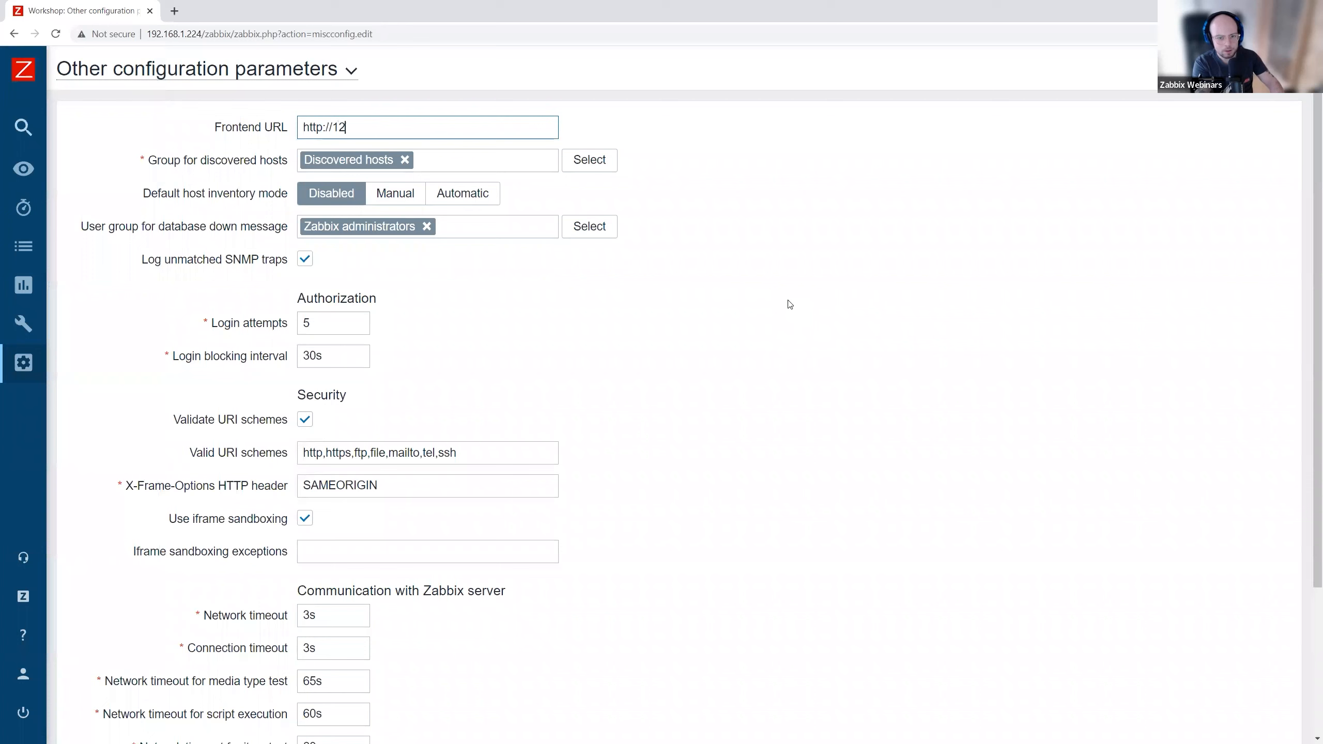
{"action": "type", "text": "7.0.0.1"}
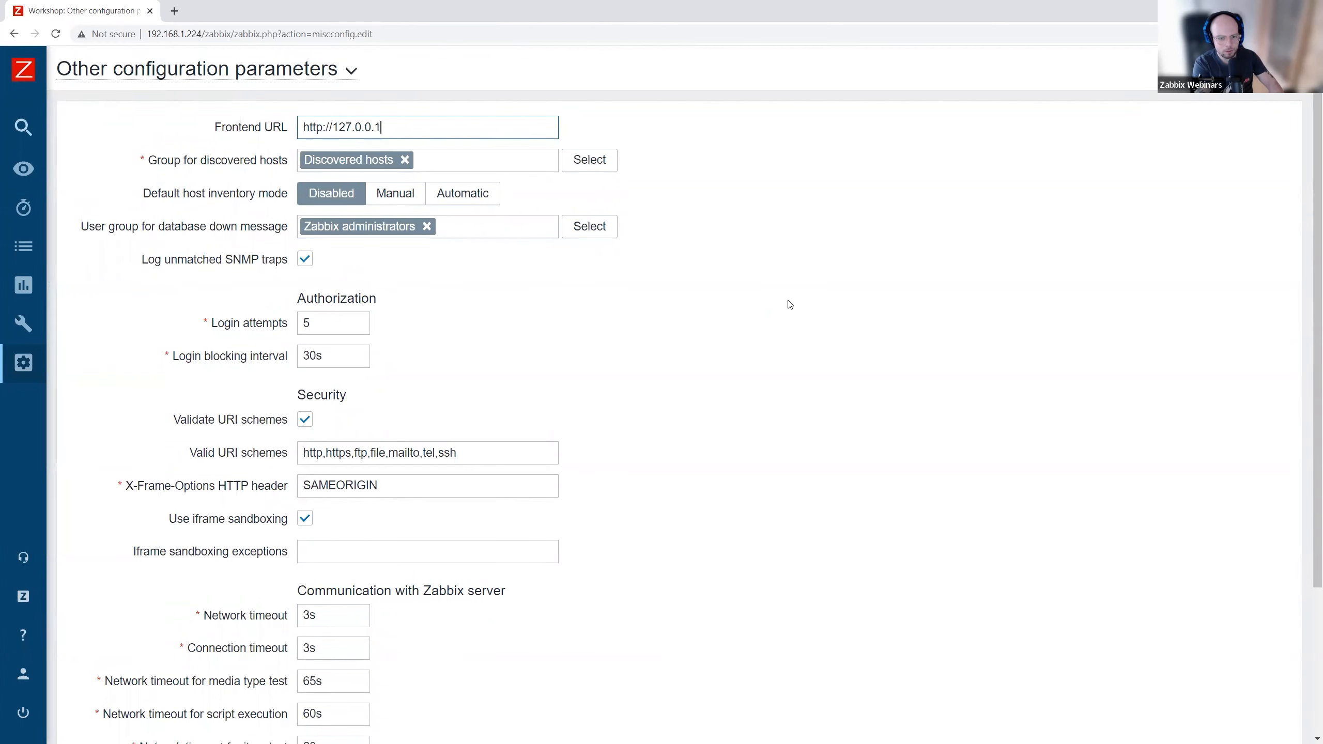
{"action": "type", "text": "/zabbiz/"}
{"action": "key", "text": "BackSpace"}
{"action": "key", "text": "BackSpace"}
{"action": "type", "text": "x"}
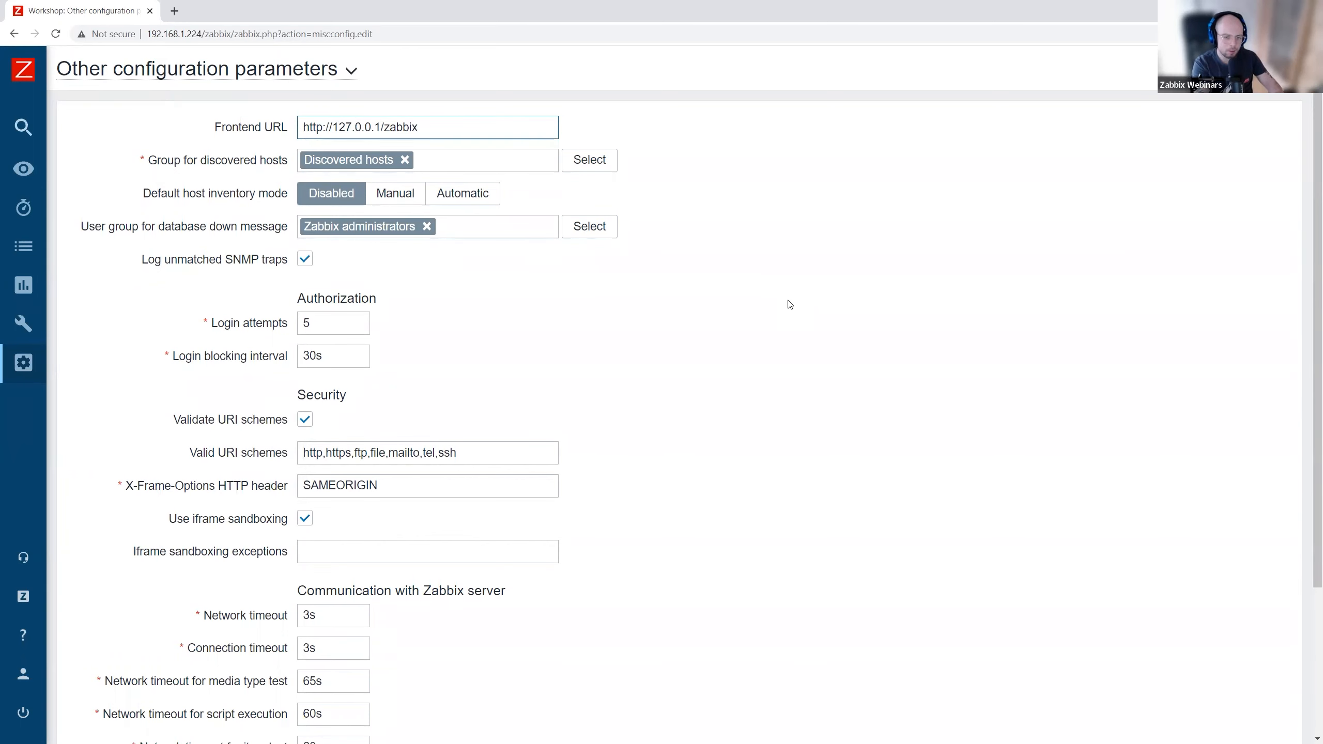
{"action": "key", "text": "alt+Tab"}
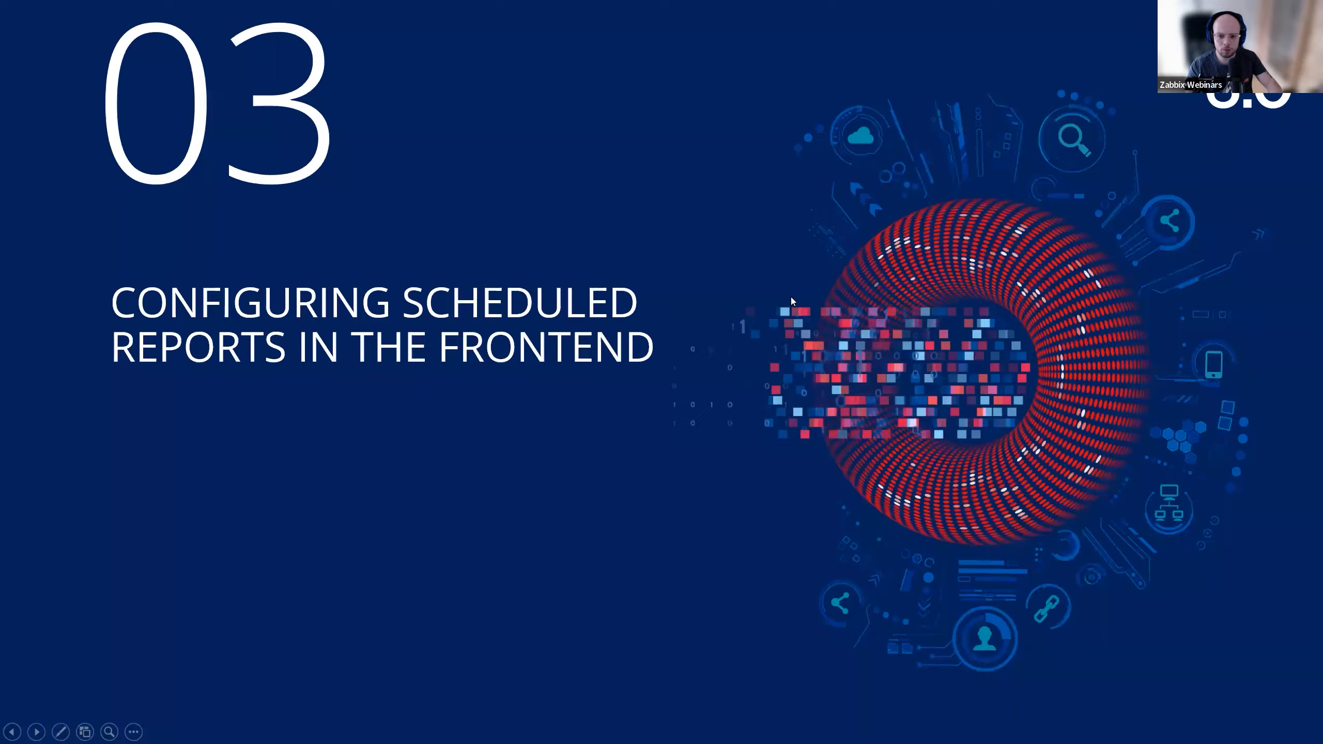
{"action": "left_click", "coordinate": [649, 423]}
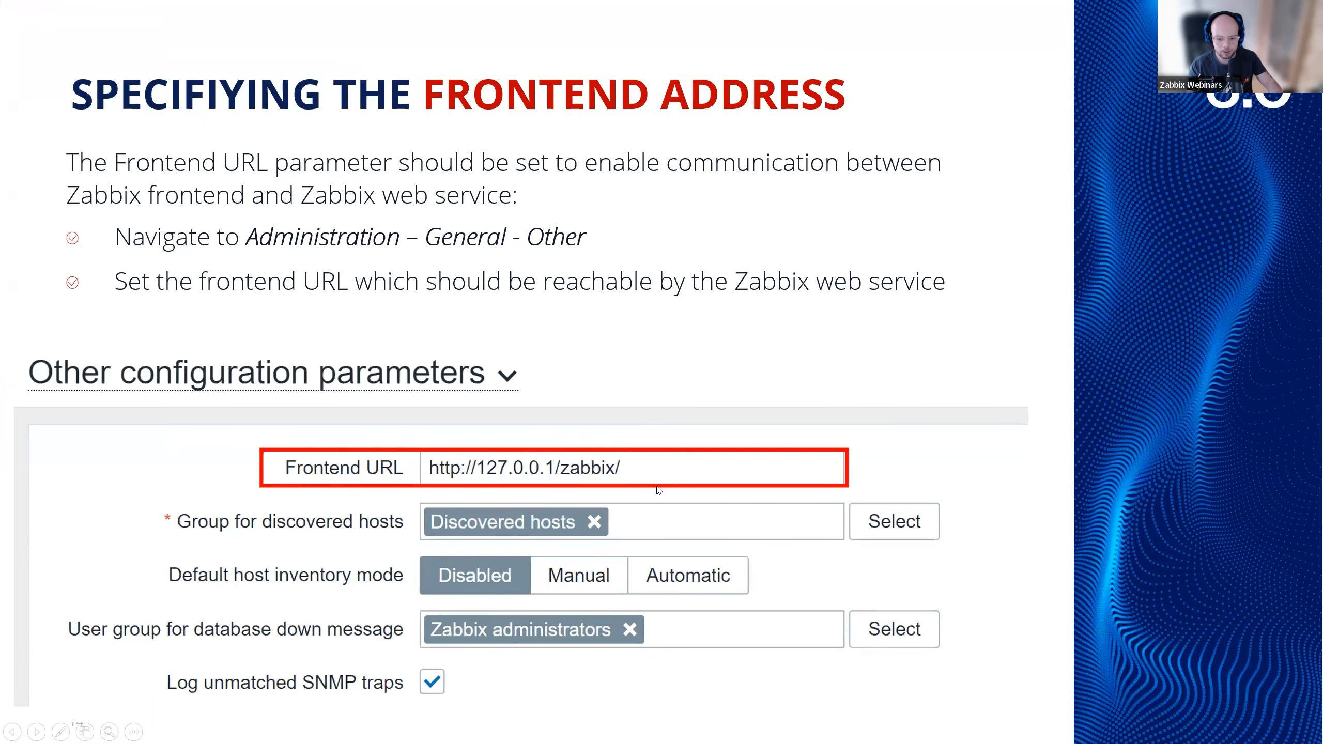
{"action": "key", "text": "alt+Tab"}
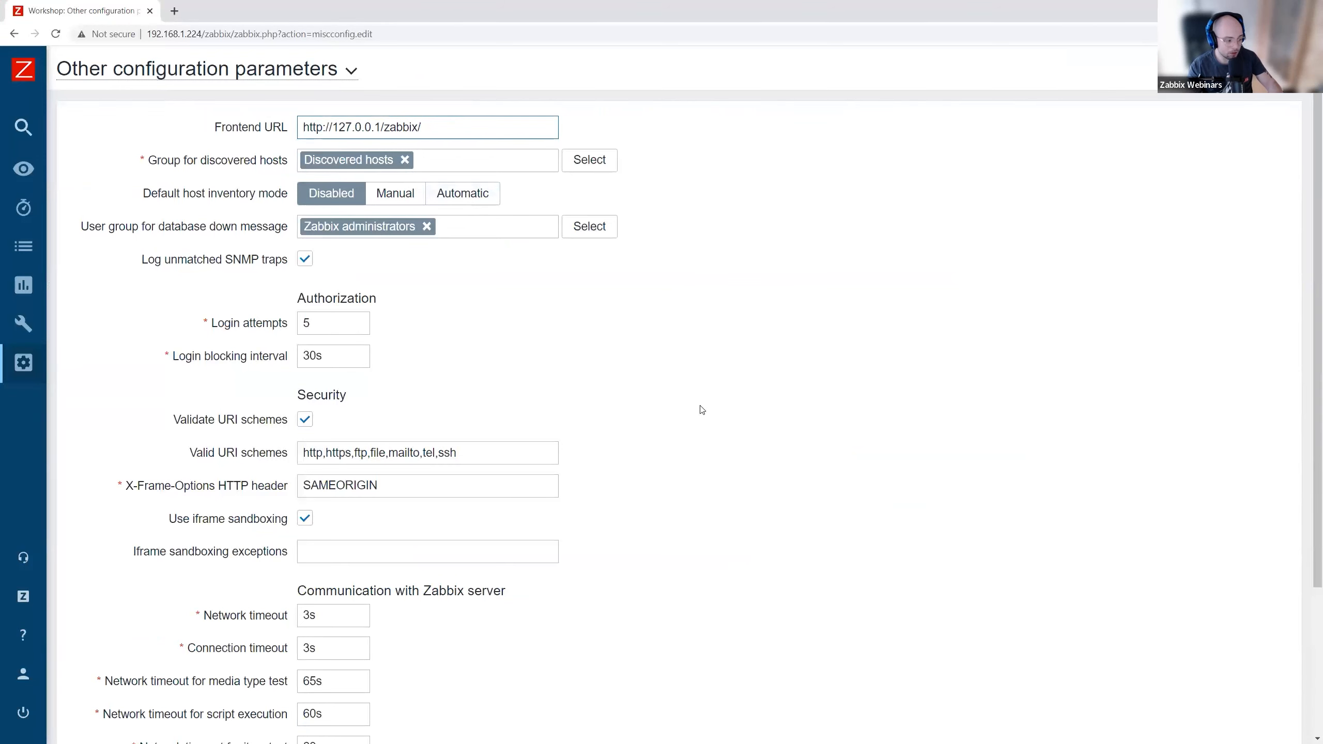
{"action": "scroll", "coordinate": [652, 474], "scroll_direction": "down", "scroll_amount": 4}
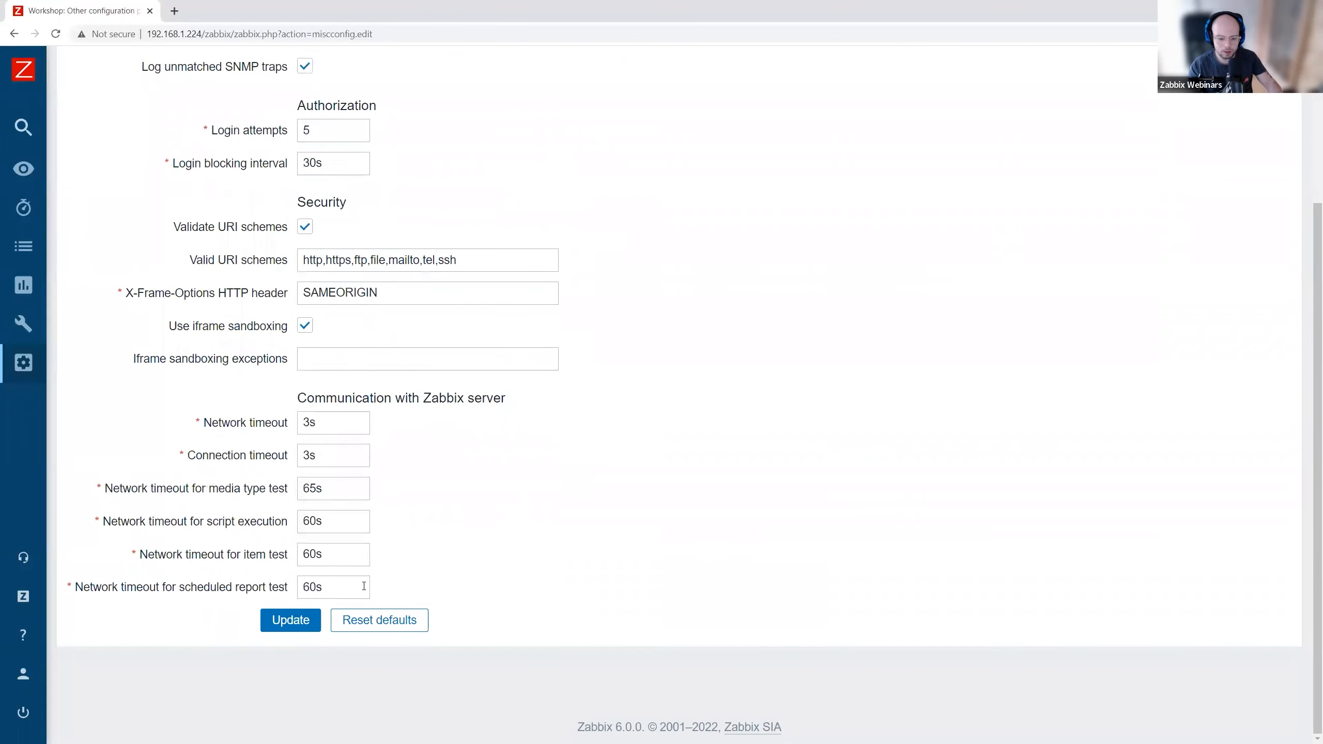
{"action": "left_click", "coordinate": [304, 620]}
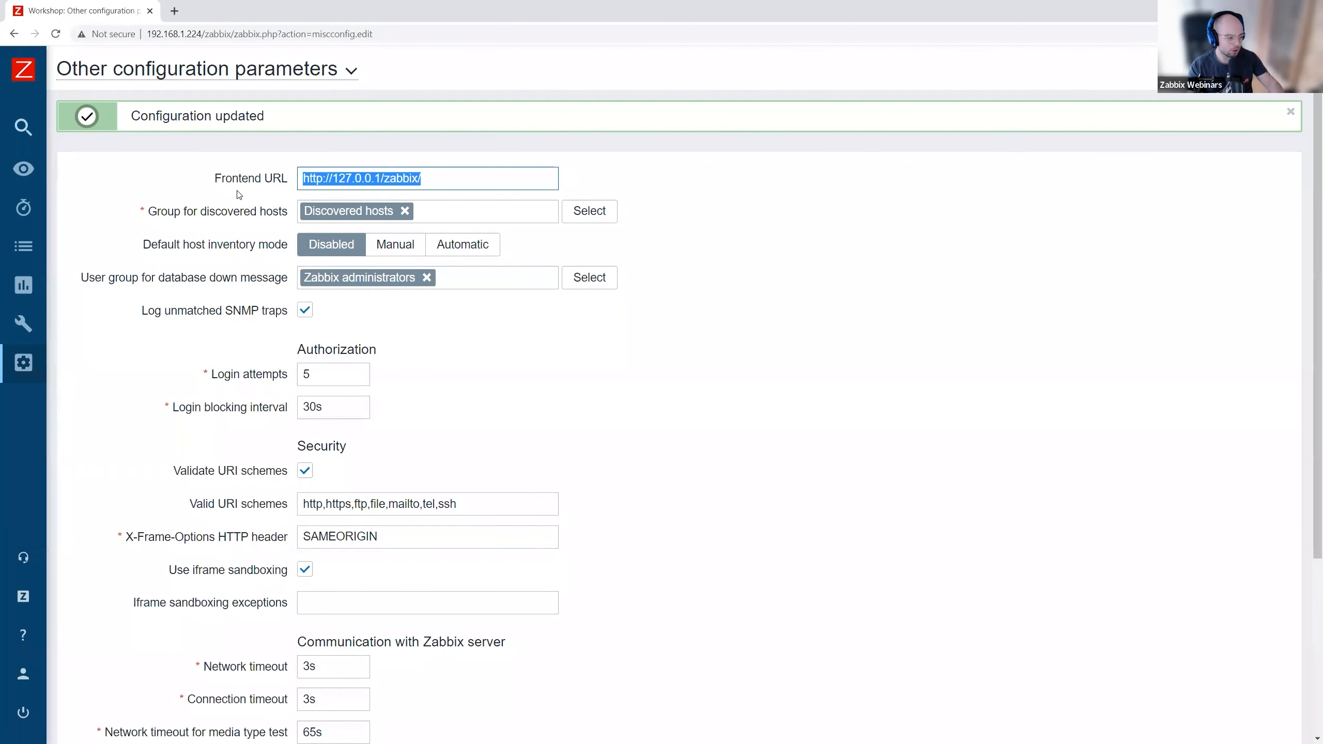
- Review the SMTP server, connection security and message format settings of the Email media type, leaving them unsaved
{"action": "mouse_move", "coordinate": [36, 368]}
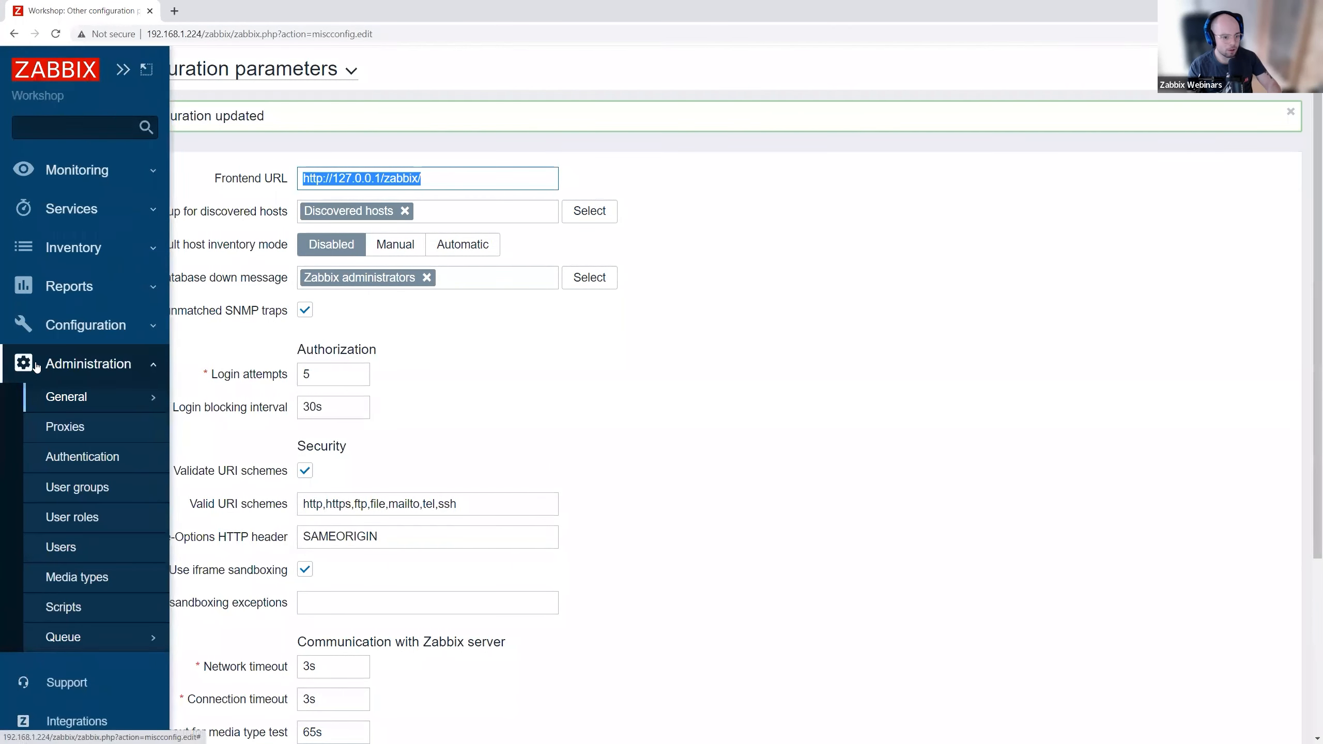
{"action": "left_click", "coordinate": [112, 583]}
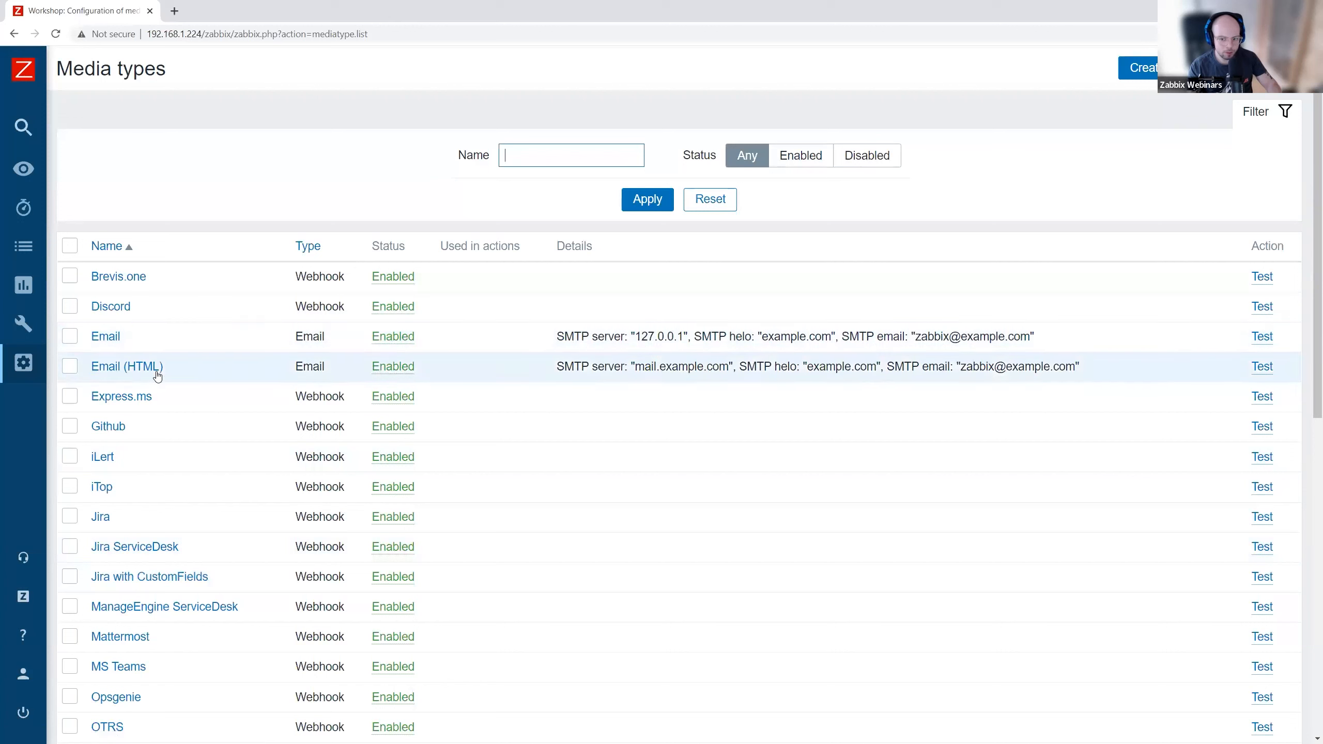
{"action": "left_click", "coordinate": [106, 337]}
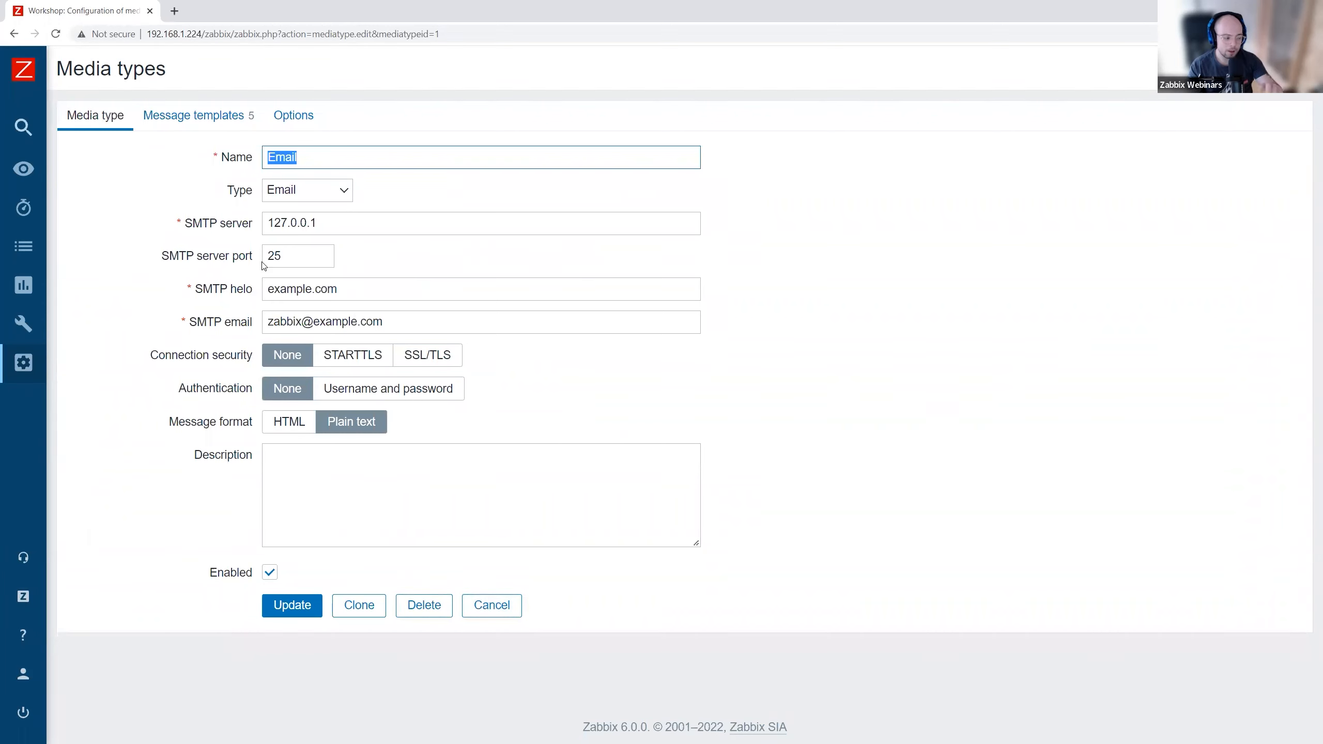
{"action": "left_click", "coordinate": [504, 613]}
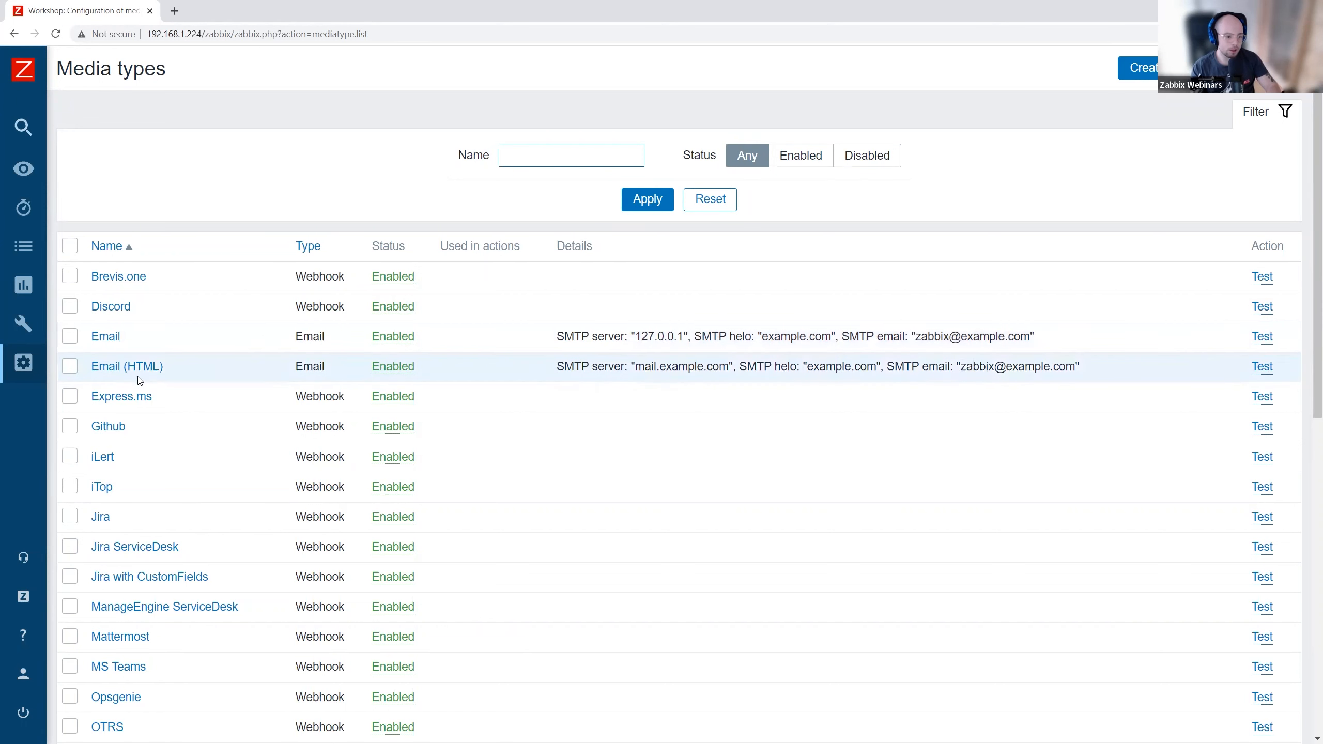
- Reopen the Other general configuration parameters to review the Frontend URL
{"action": "mouse_move", "coordinate": [47, 407]}
{"action": "mouse_move", "coordinate": [156, 398]}
{"action": "left_click", "coordinate": [206, 697]}
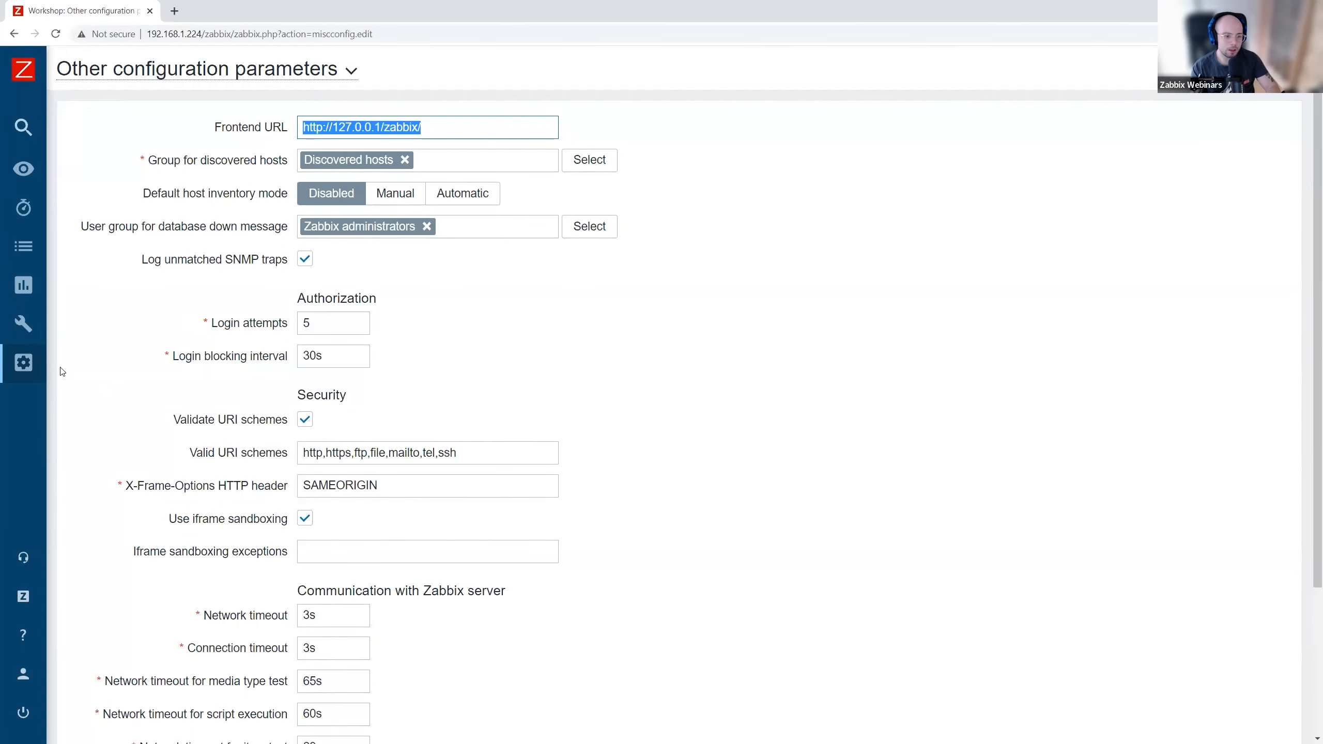
- Look through the available types and Email fields in a new media type form, and discard it without adding
{"action": "mouse_move", "coordinate": [88, 423]}
{"action": "left_click", "coordinate": [114, 582]}
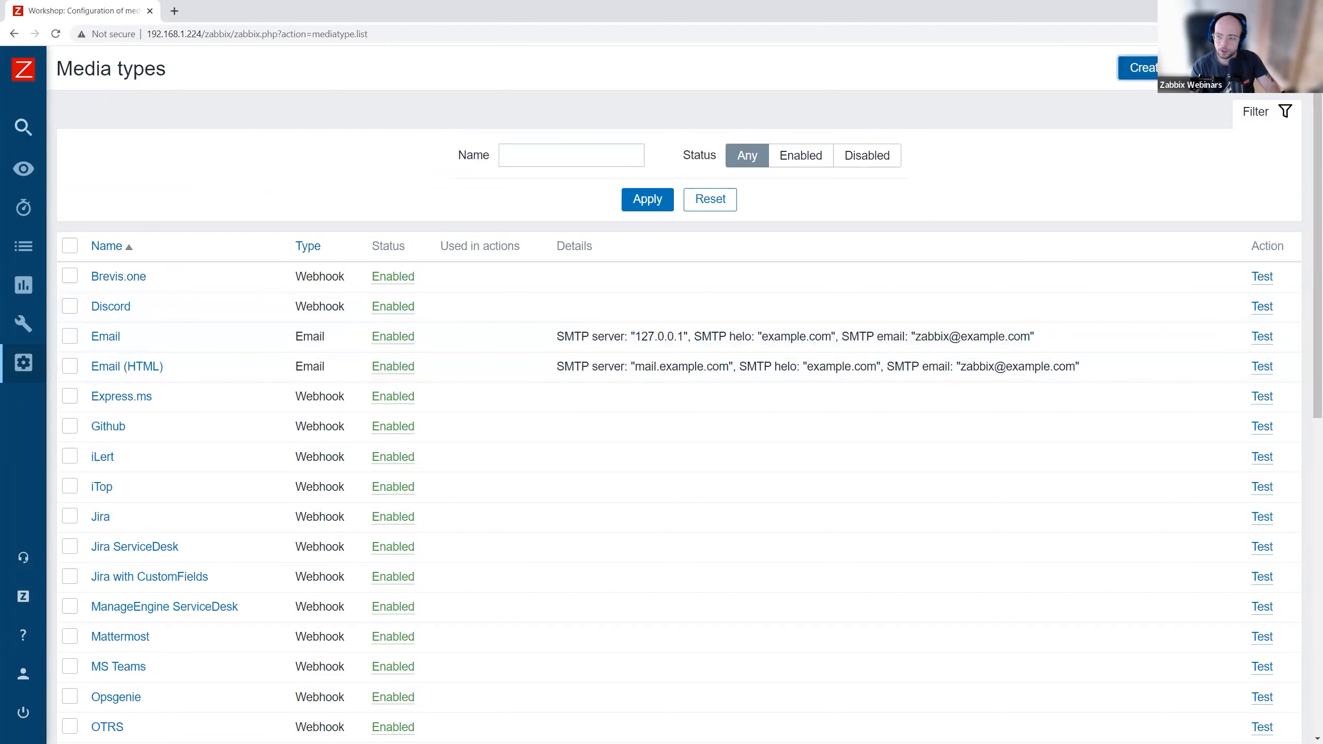
{"action": "left_click", "coordinate": [1138, 68]}
{"action": "left_click", "coordinate": [302, 189]}
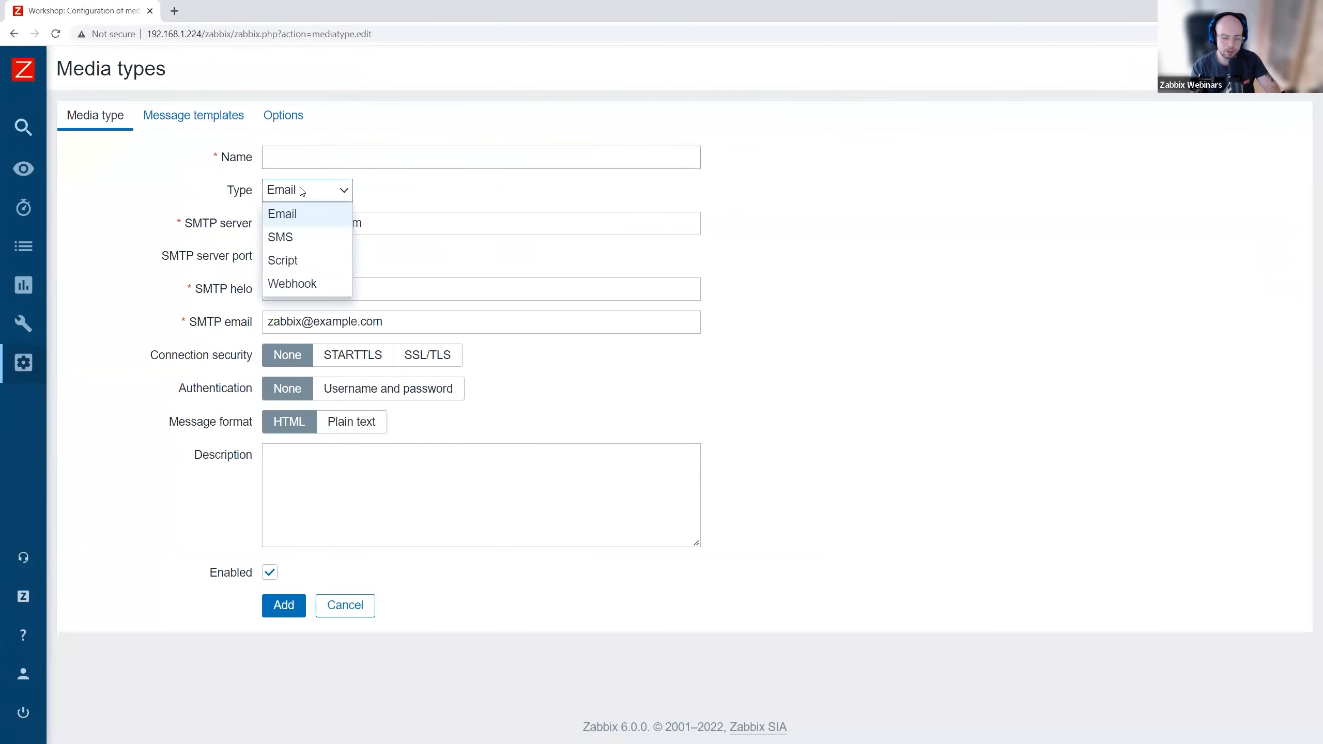
{"action": "left_click", "coordinate": [298, 217]}
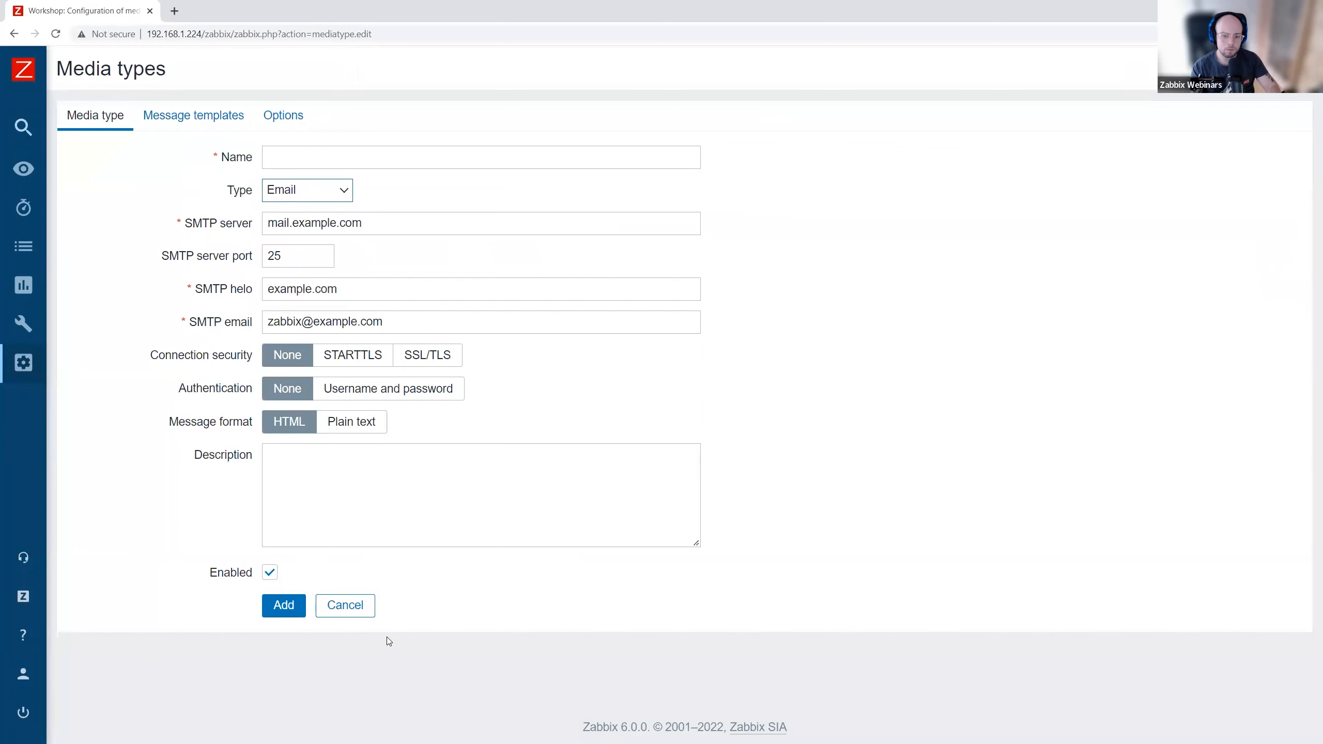
{"action": "left_click", "coordinate": [362, 605]}
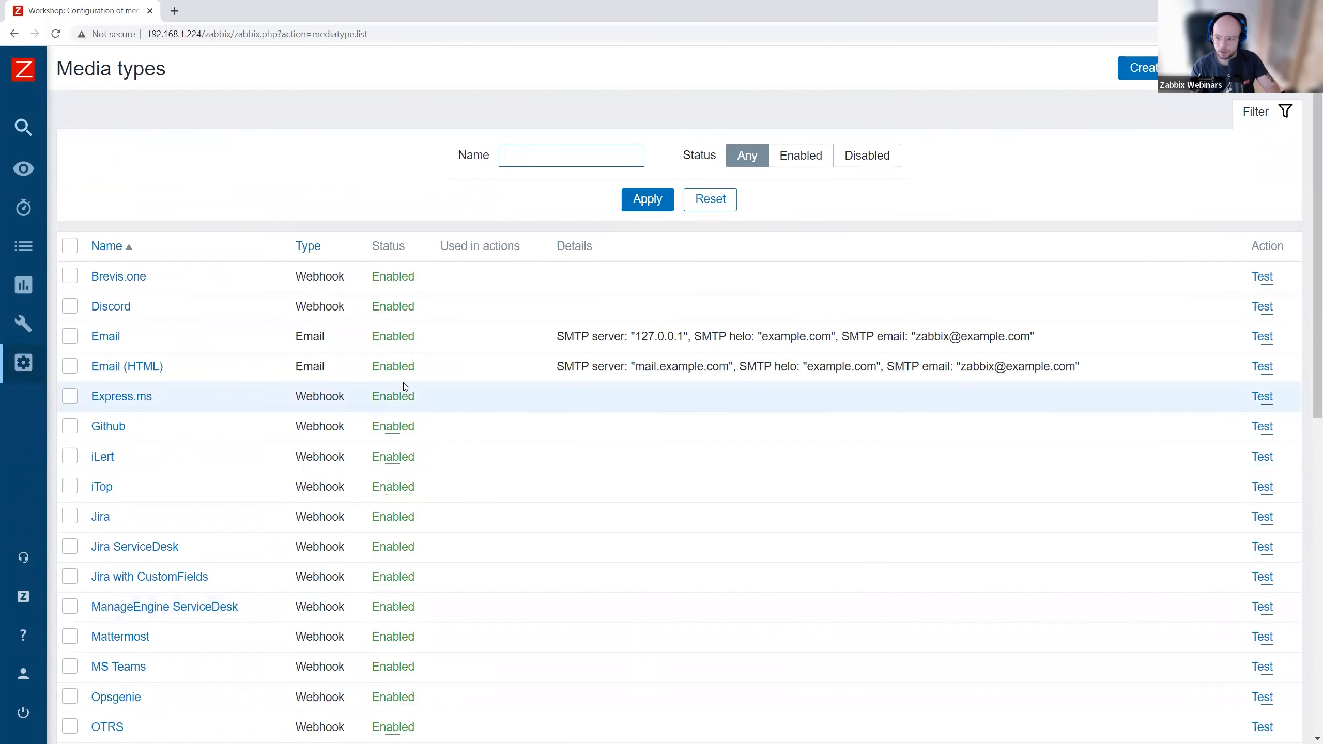
- Send the default test message through the Email media type to the report recipient's e-mail address
{"action": "left_click", "coordinate": [1262, 336]}
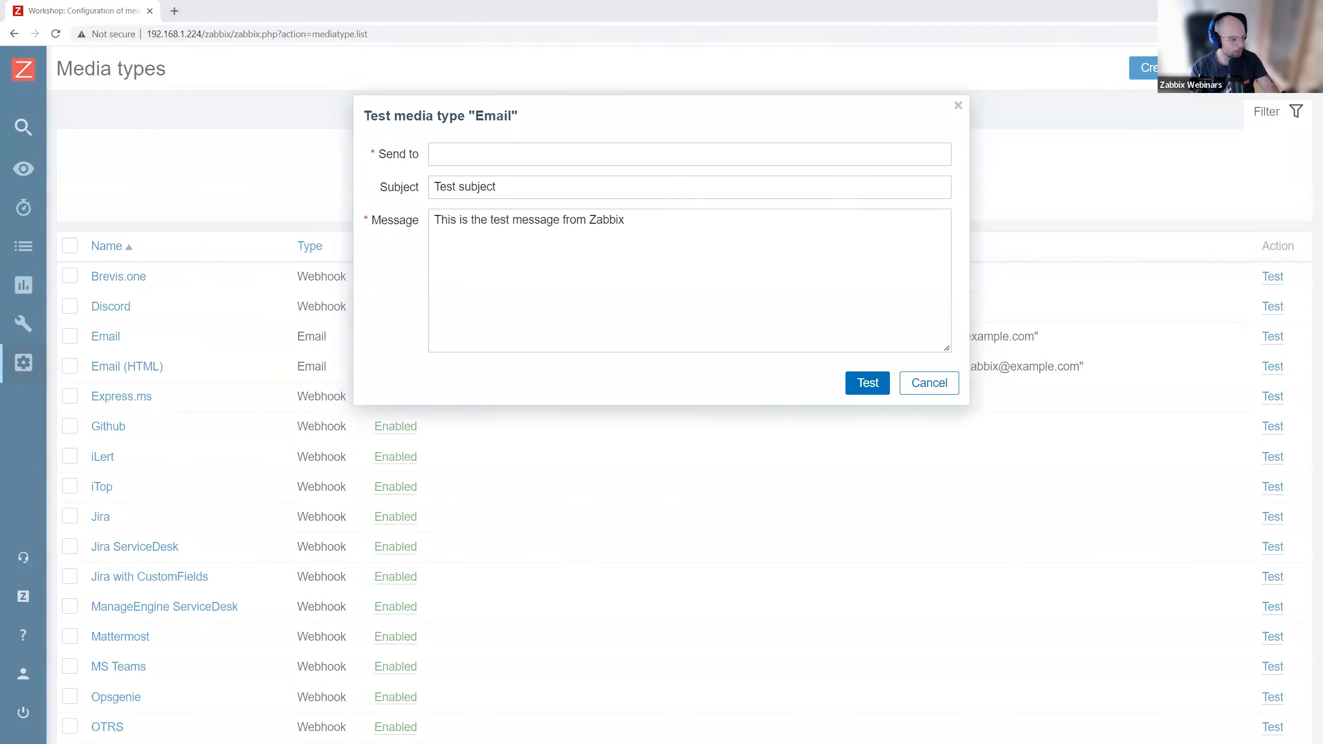
{"action": "left_click", "coordinate": [467, 154]}
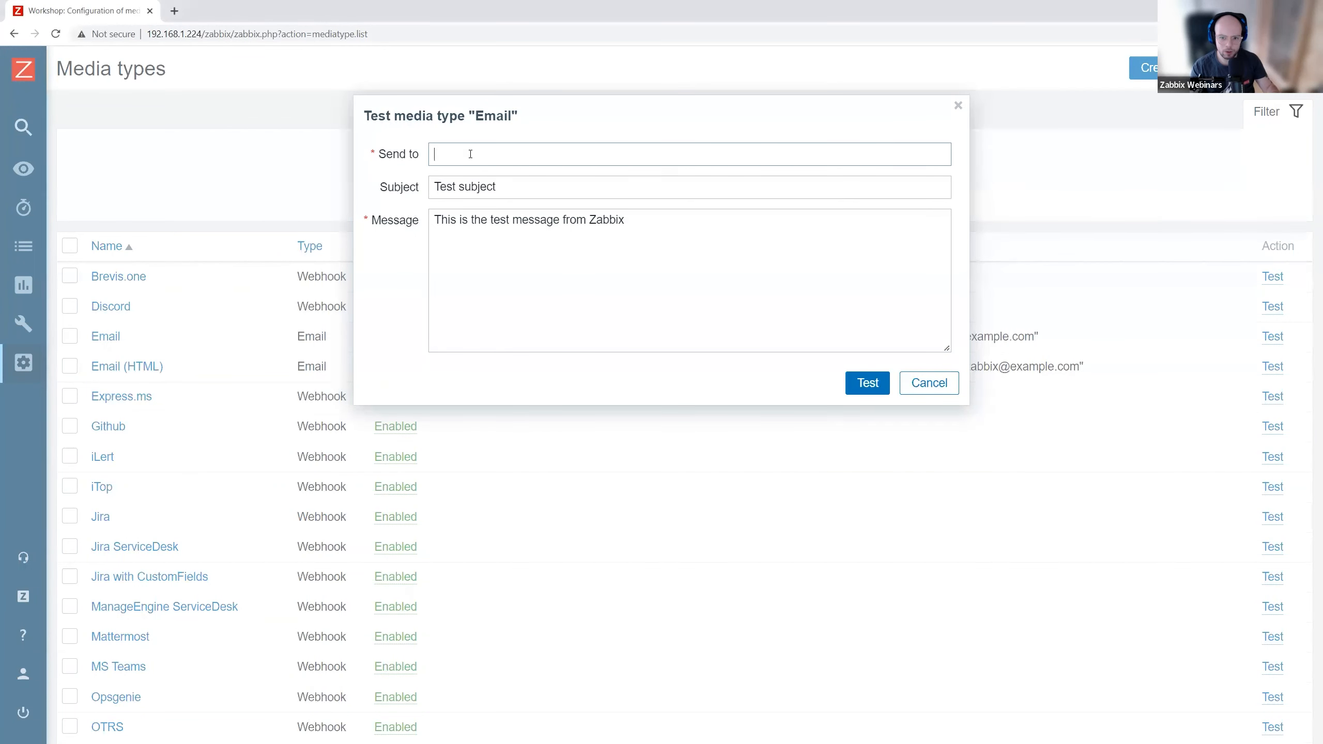
{"action": "key", "text": "ctrl+v"}
{"action": "left_click", "coordinate": [861, 381]}
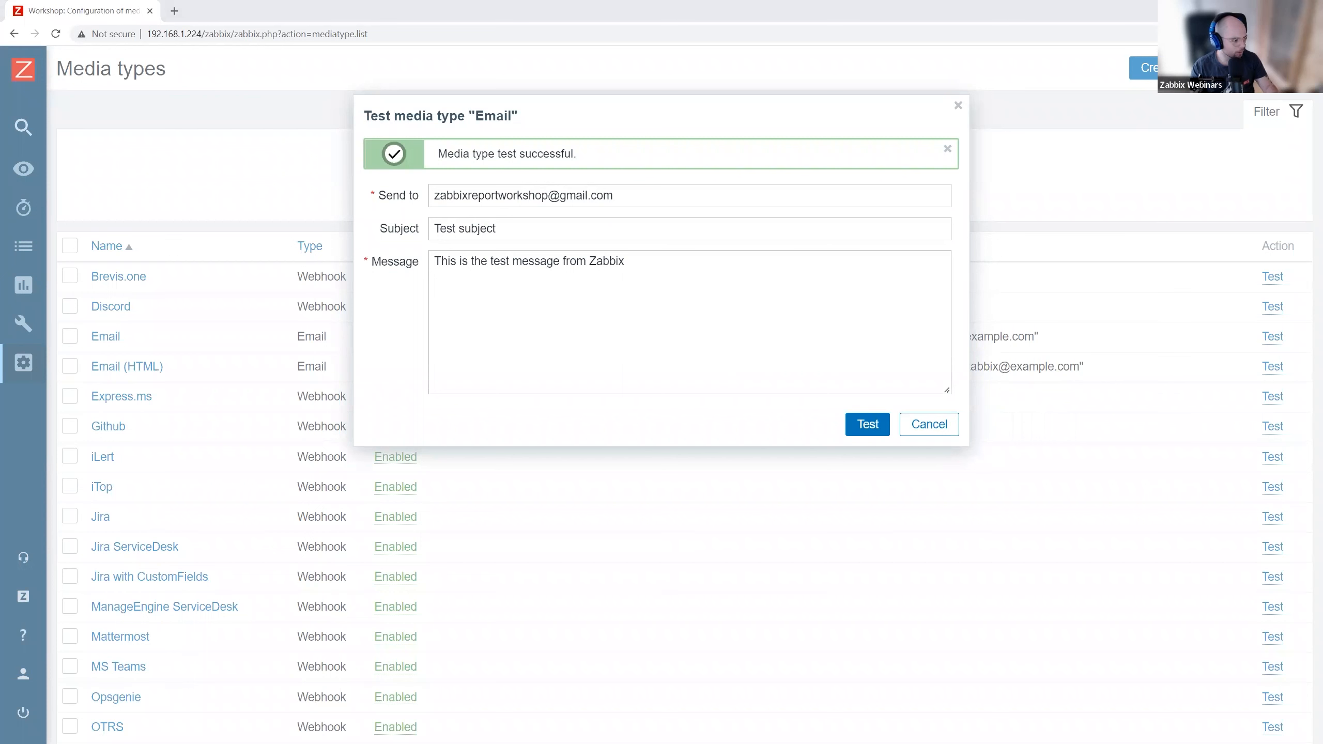
- Check the delivered test message in Gmail, and close the Email media type test in Zabbix
{"action": "key", "text": "alt+Tab"}
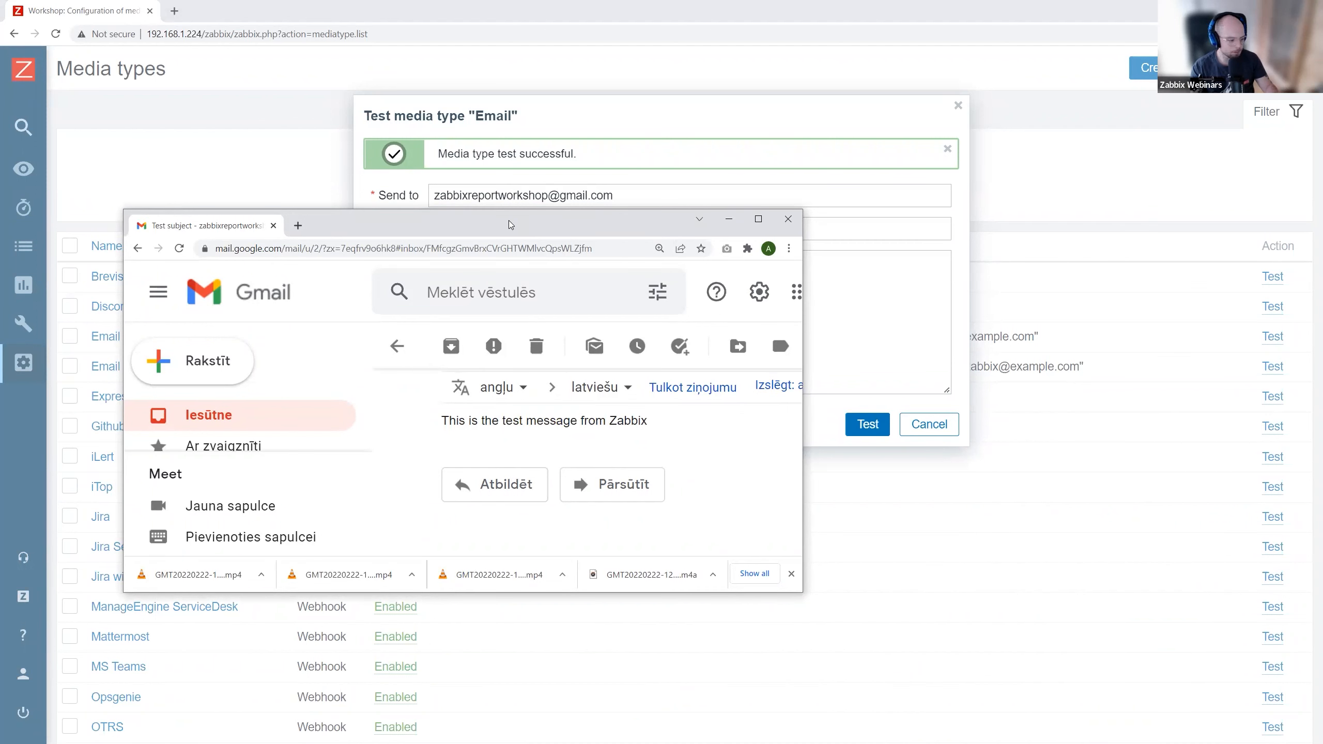
{"action": "left_click_drag", "start_coordinate": [510, 225], "coordinate": [1, 225]}
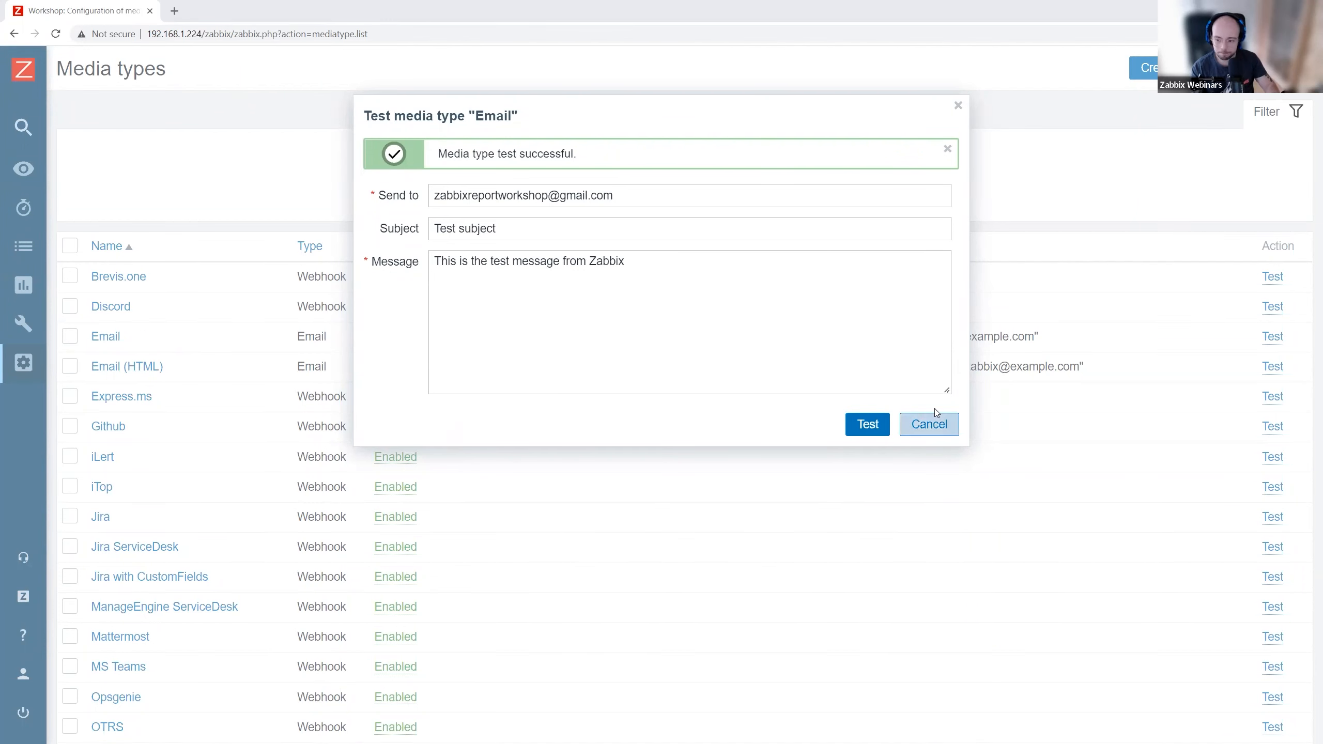
{"action": "left_click", "coordinate": [930, 425]}
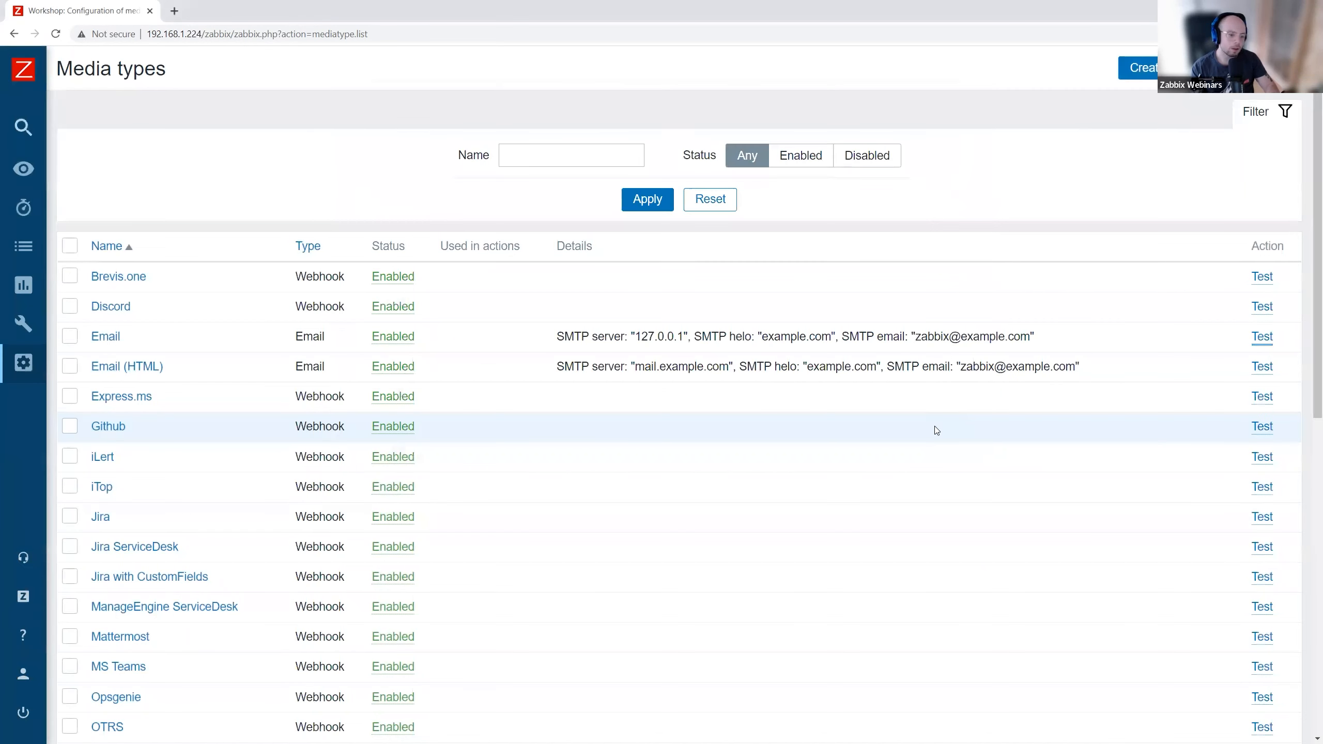
- Examine the Managers group user's account, covering its media entry, role permissions and general user settings
{"action": "mouse_move", "coordinate": [28, 362]}
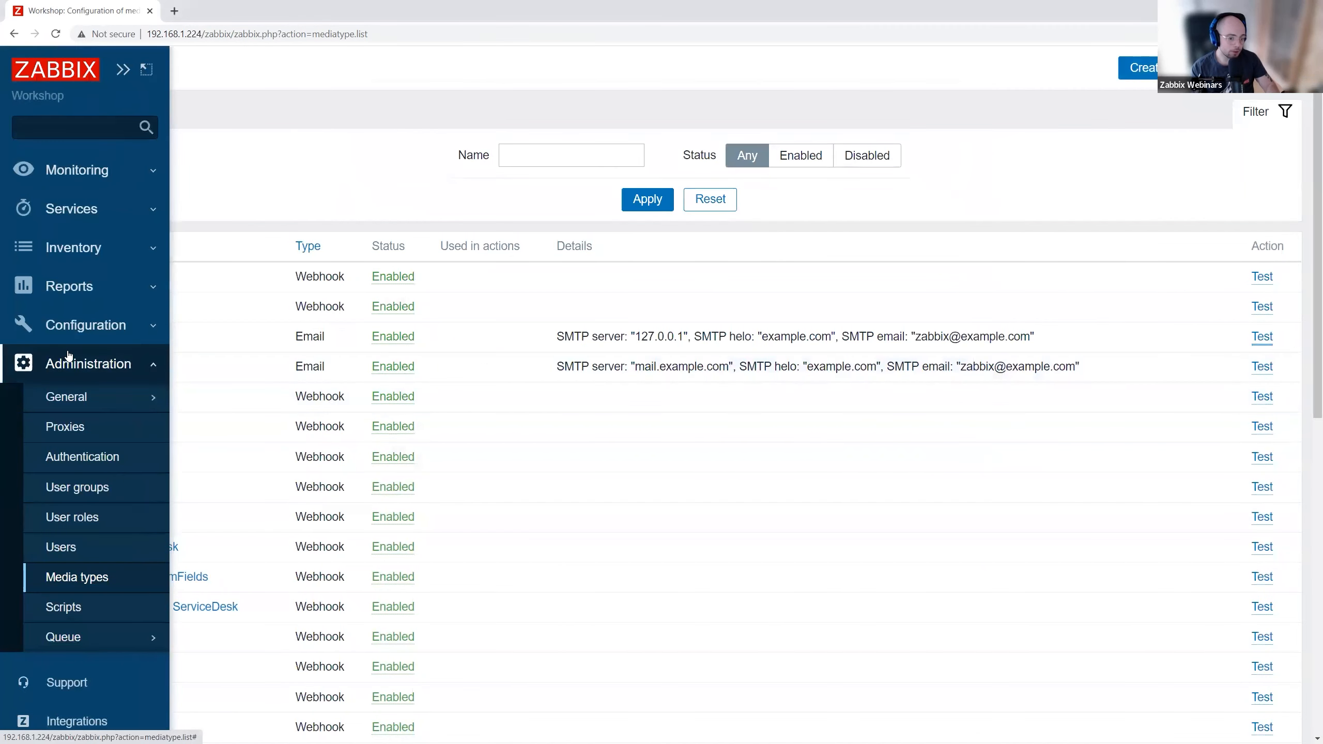
{"action": "left_click", "coordinate": [82, 546]}
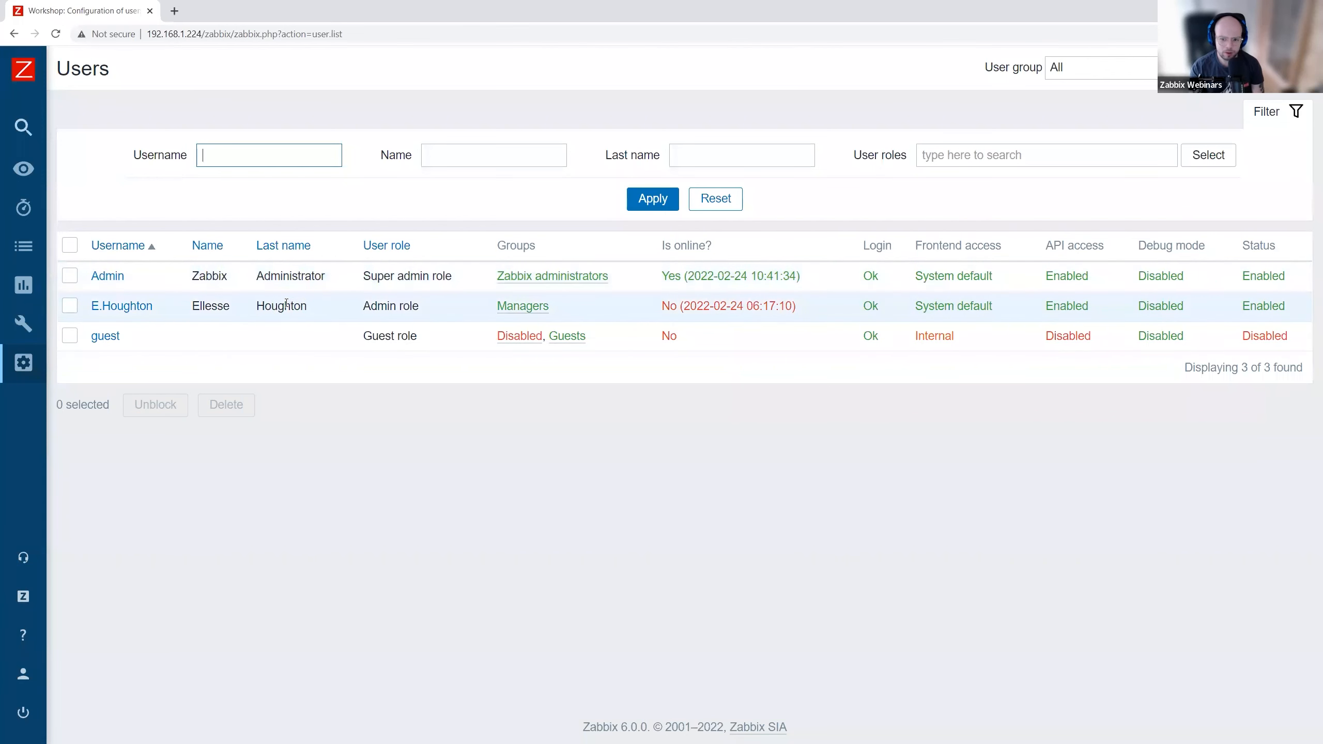
{"action": "left_click", "coordinate": [137, 312]}
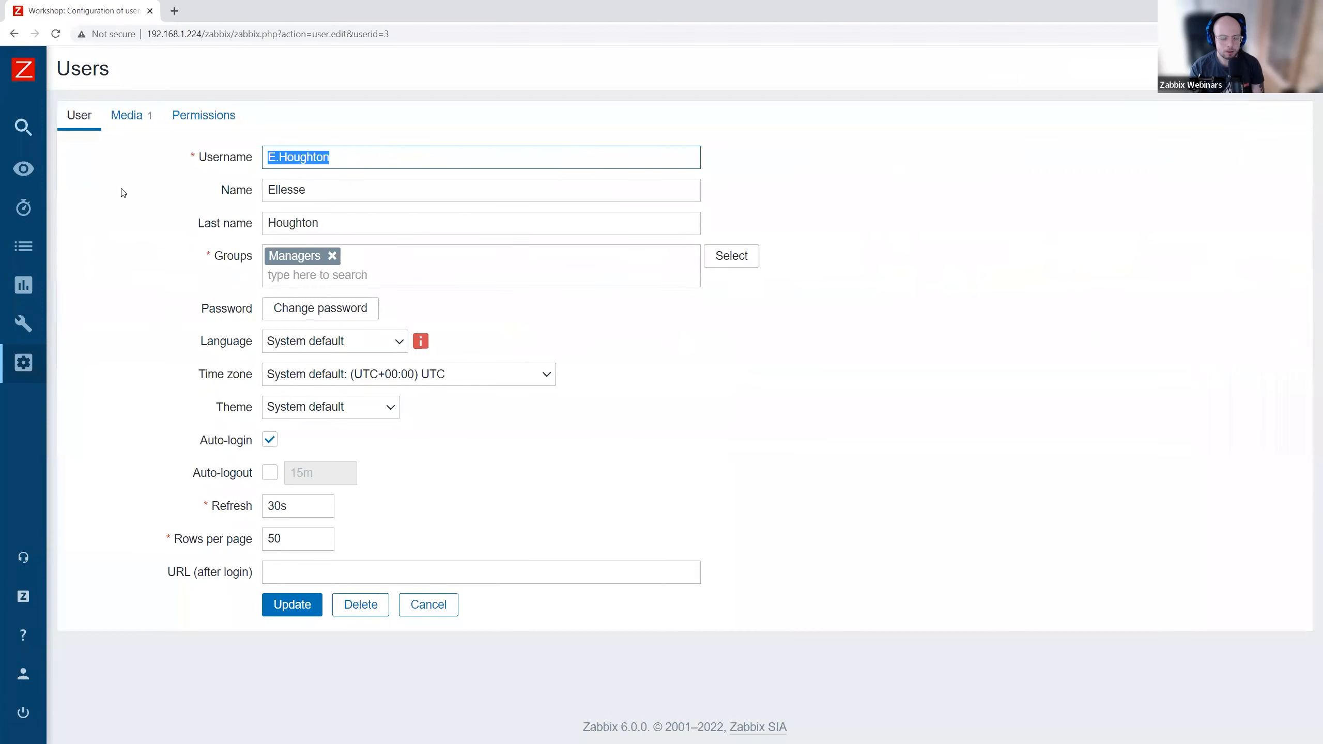
{"action": "left_click", "coordinate": [135, 124]}
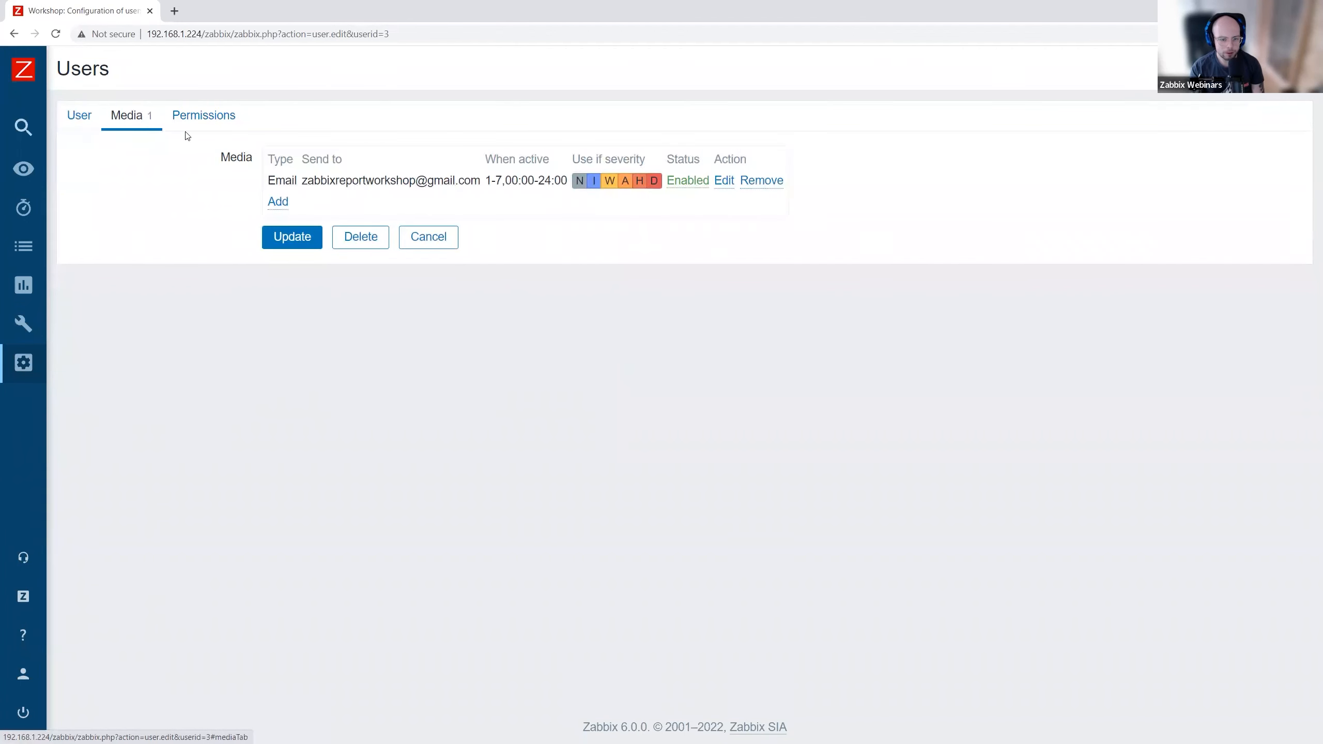
{"action": "left_click_drag", "start_coordinate": [268, 180], "coordinate": [475, 179]}
{"action": "left_click", "coordinate": [482, 179]}
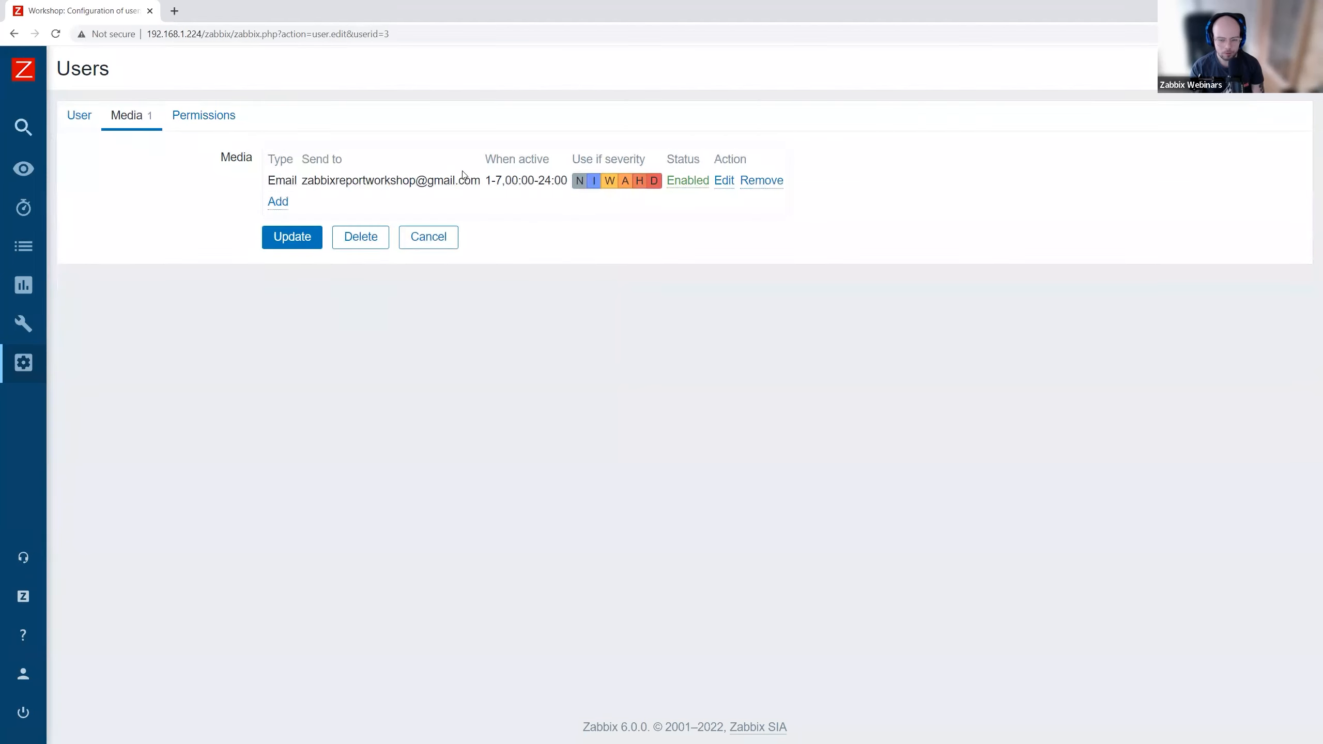
{"action": "left_click_drag", "start_coordinate": [300, 183], "coordinate": [476, 180]}
{"action": "left_click", "coordinate": [452, 182]}
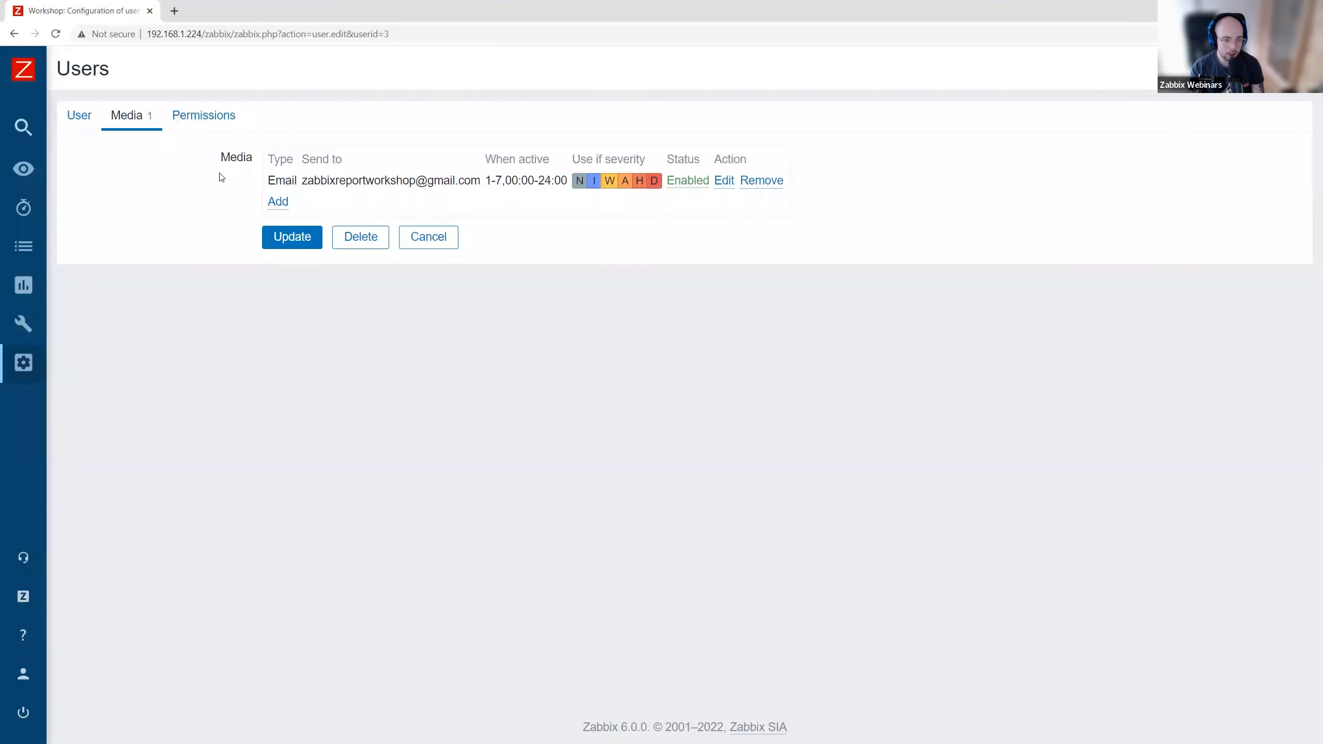
{"action": "left_click", "coordinate": [217, 125]}
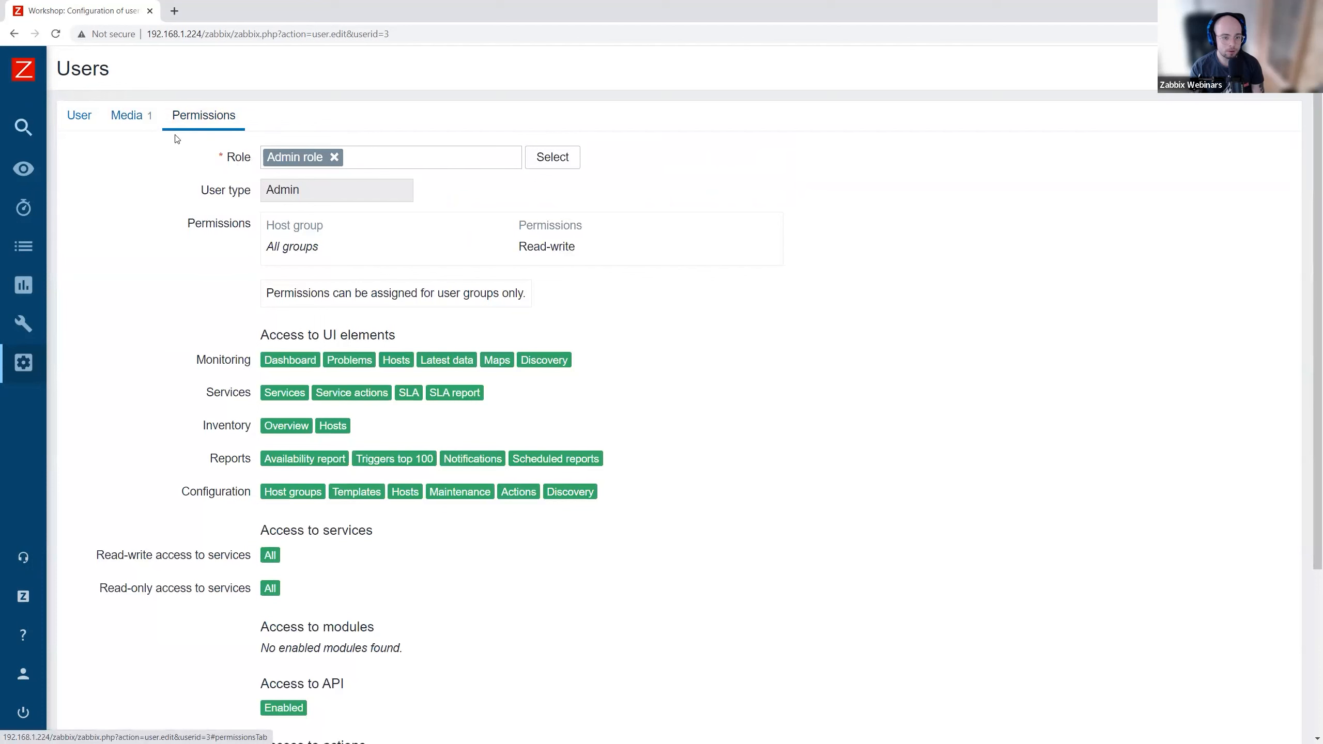
{"action": "left_click", "coordinate": [91, 124]}
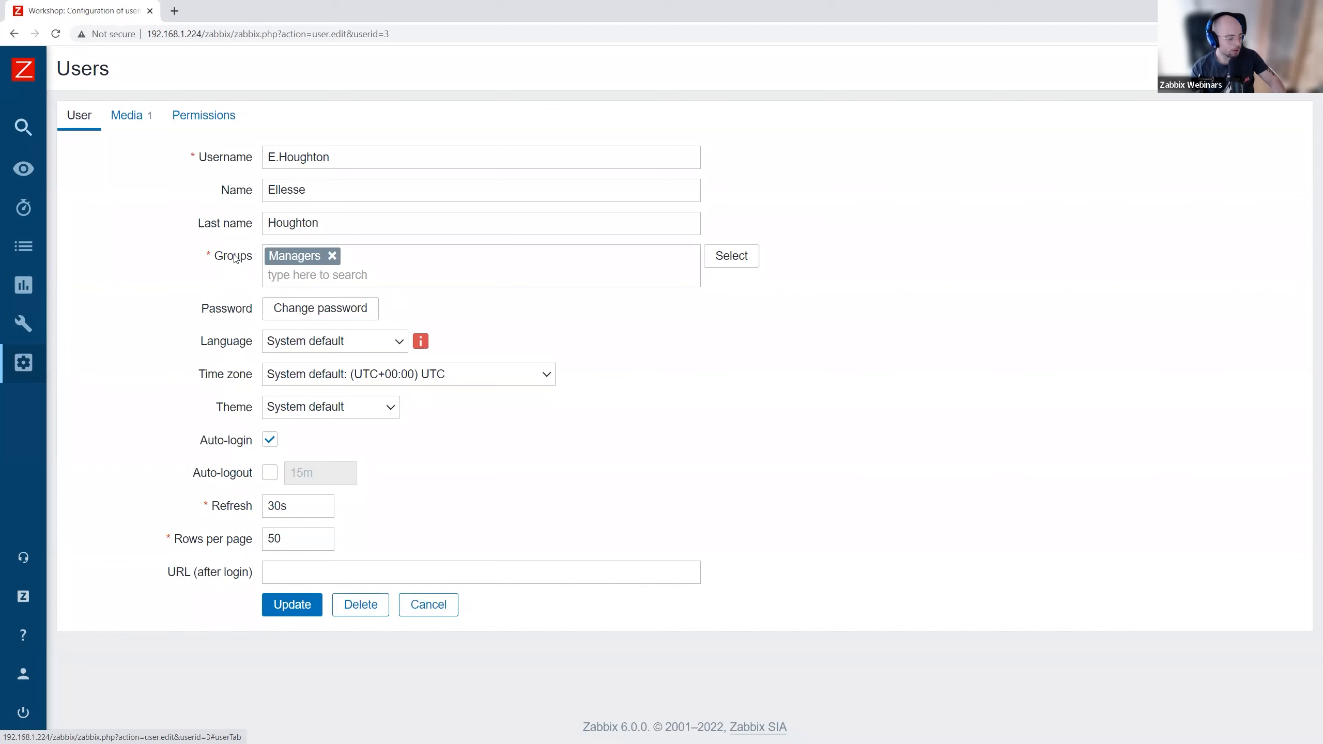
{"action": "key", "text": "alt+Tab"}
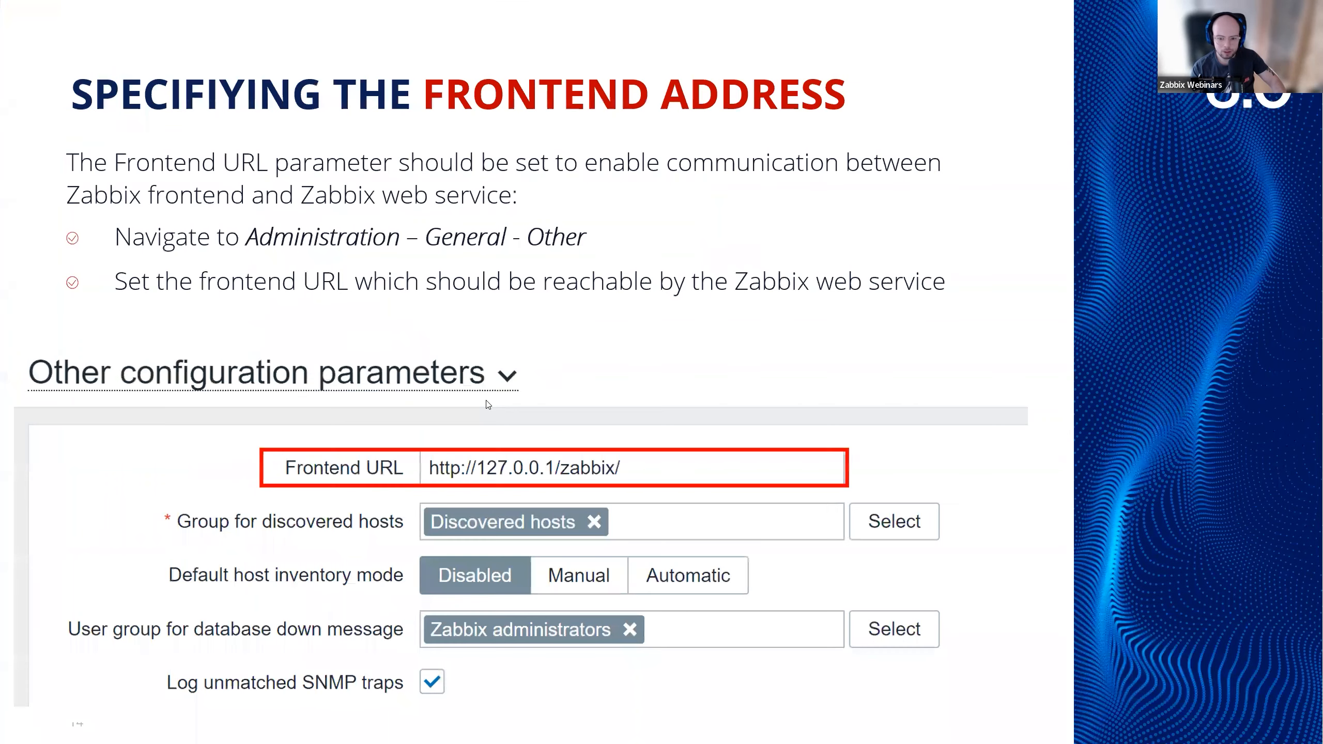
{"action": "key", "text": "Right"}
{"action": "key", "text": "Right"}
{"action": "key", "text": "Right"}
{"action": "key", "text": "Right"}
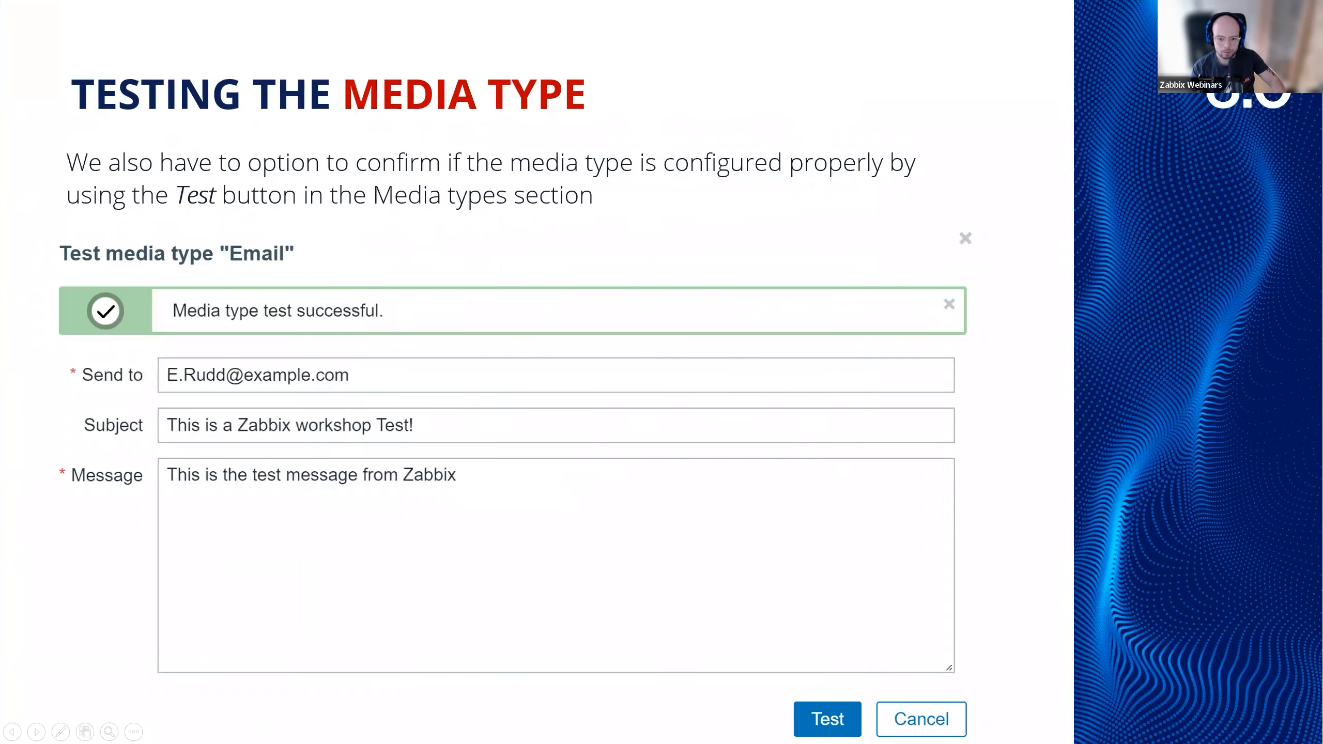
{"action": "key", "text": "Right"}
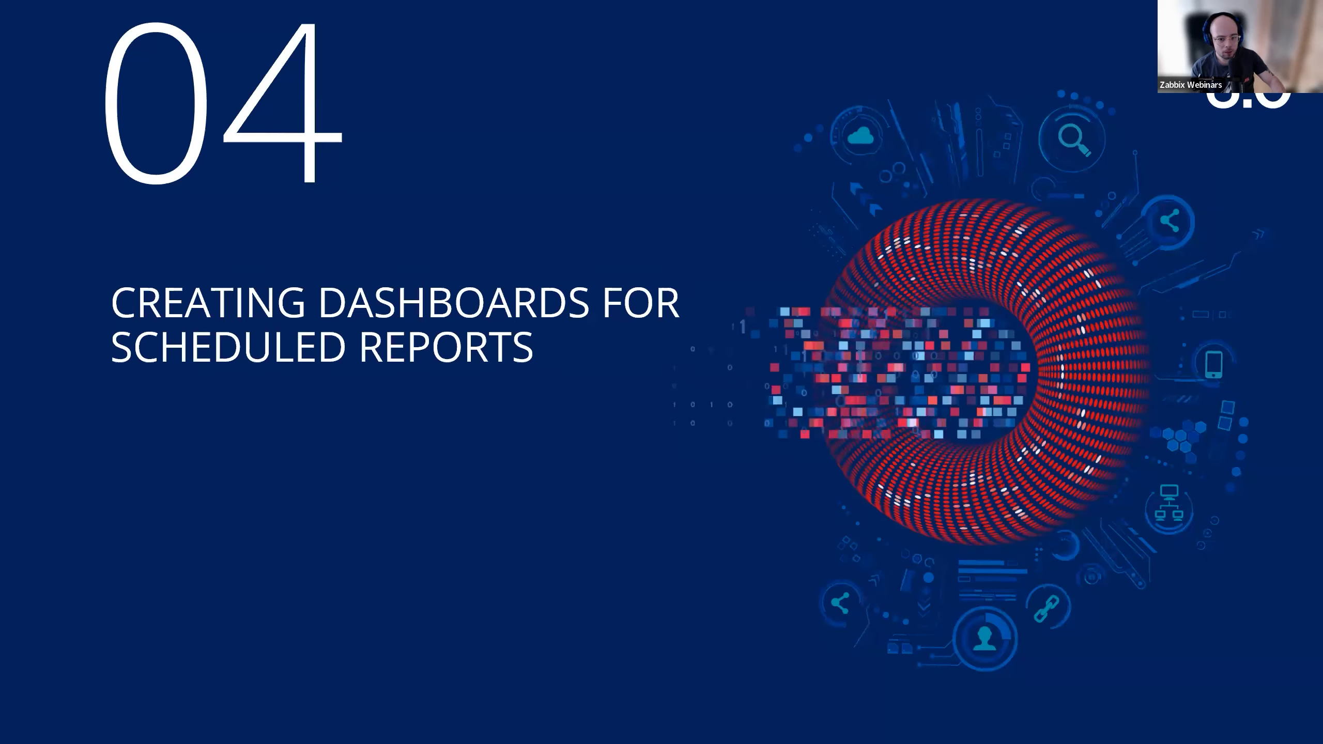
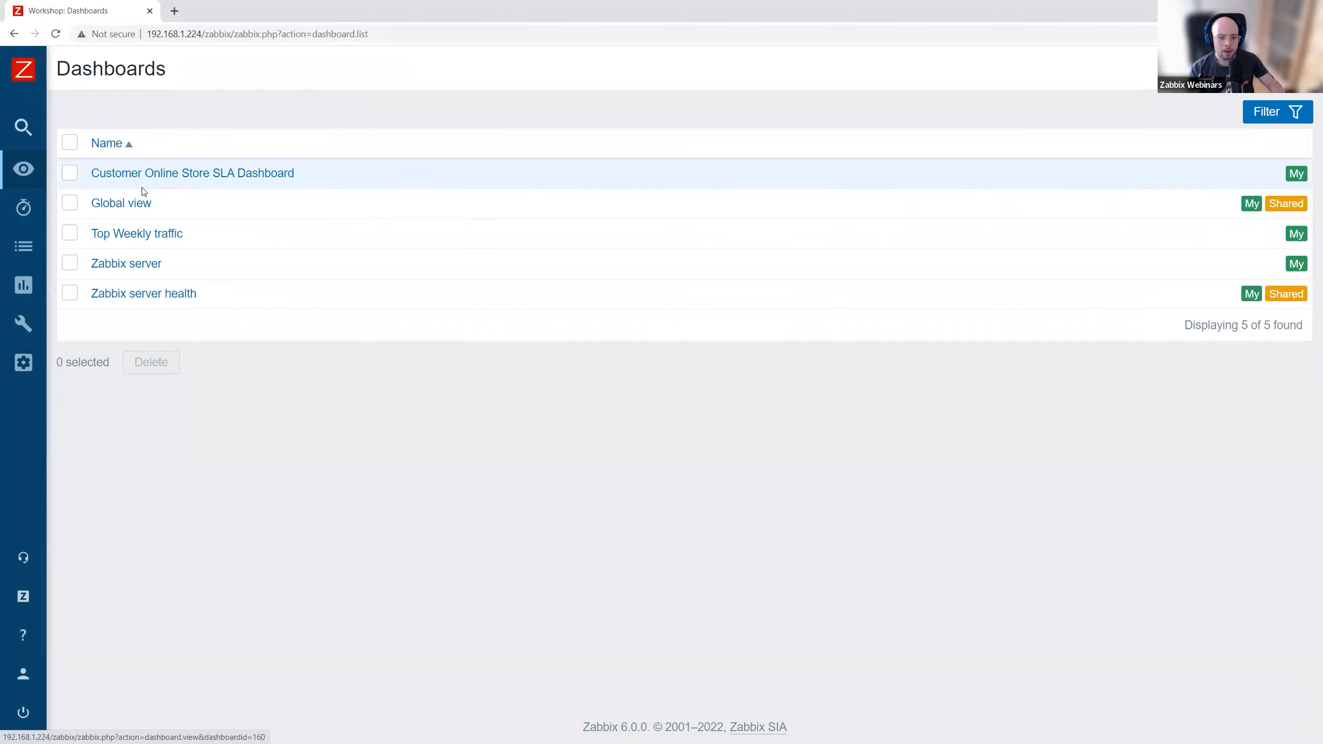
- Open the Top Weekly traffic dashboard and set its time period to the last 7 days
{"action": "left_click", "coordinate": [159, 234]}
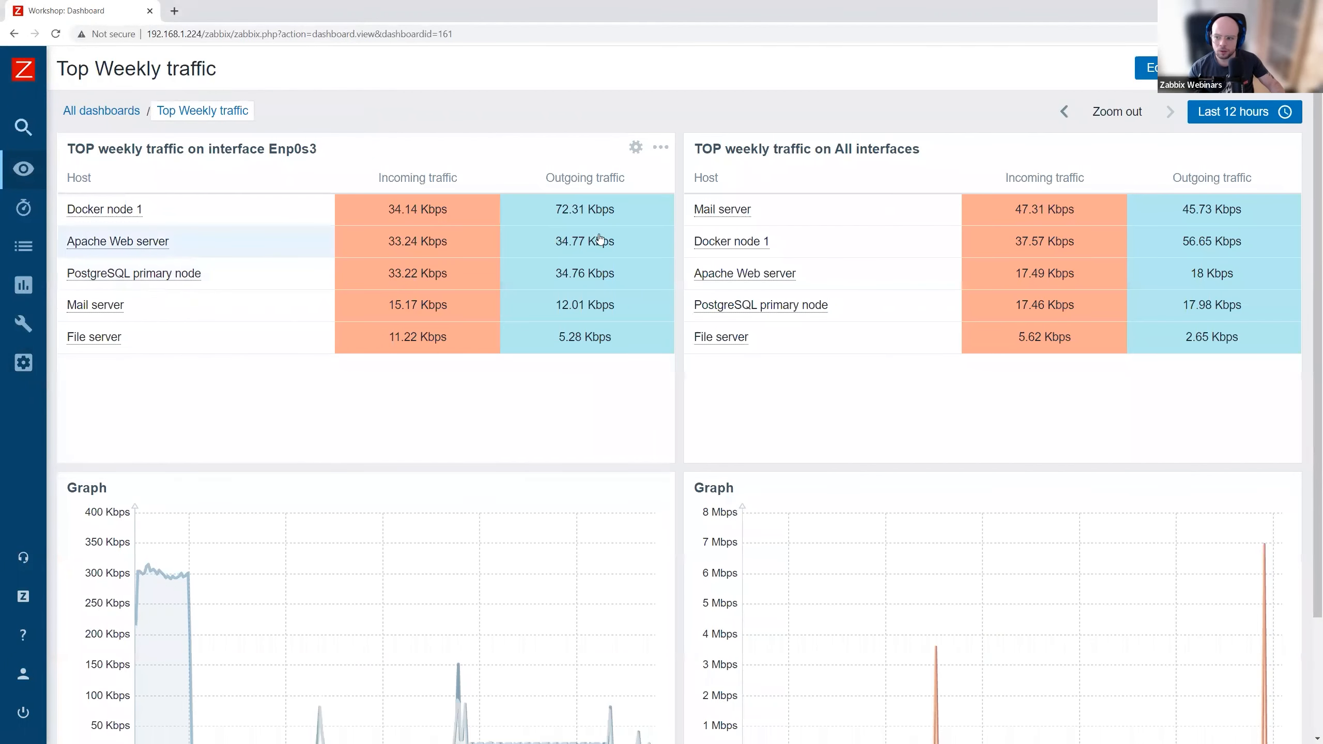
{"action": "key", "text": "ctrl+minus"}
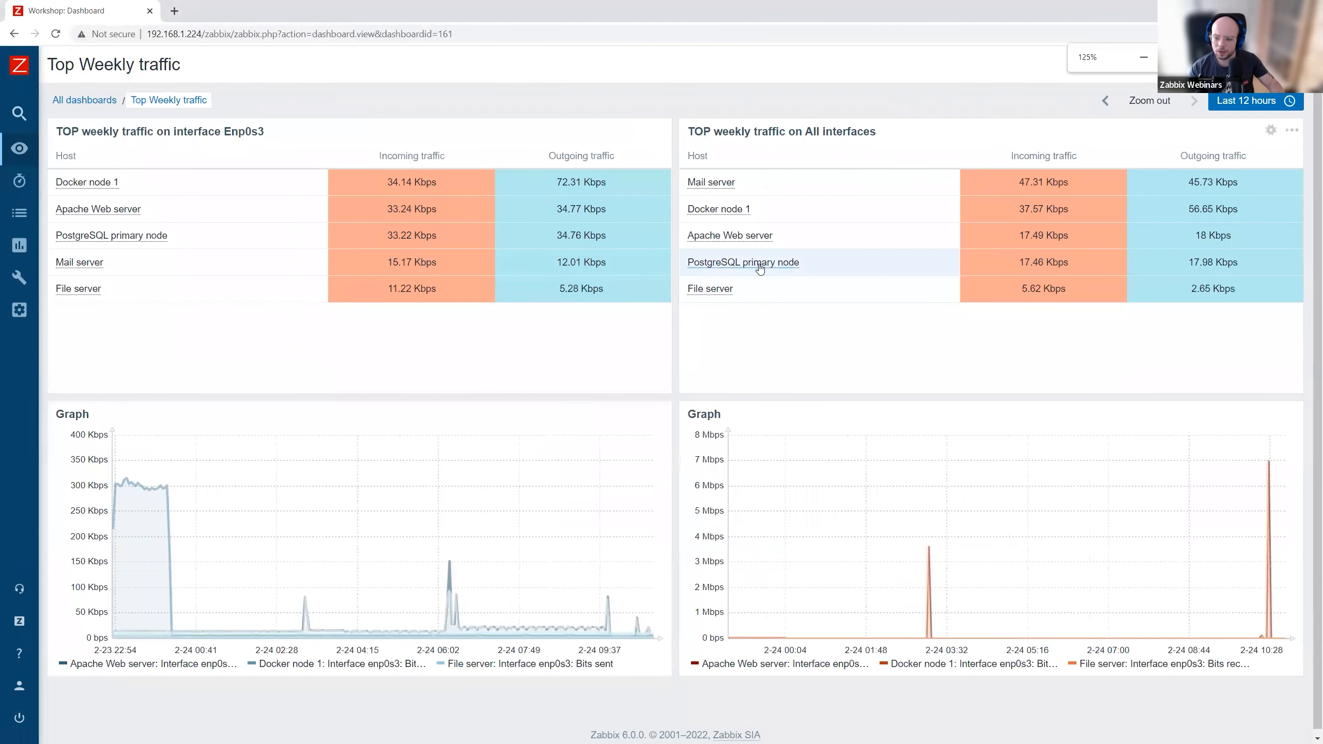
{"action": "left_click", "coordinate": [1256, 103]}
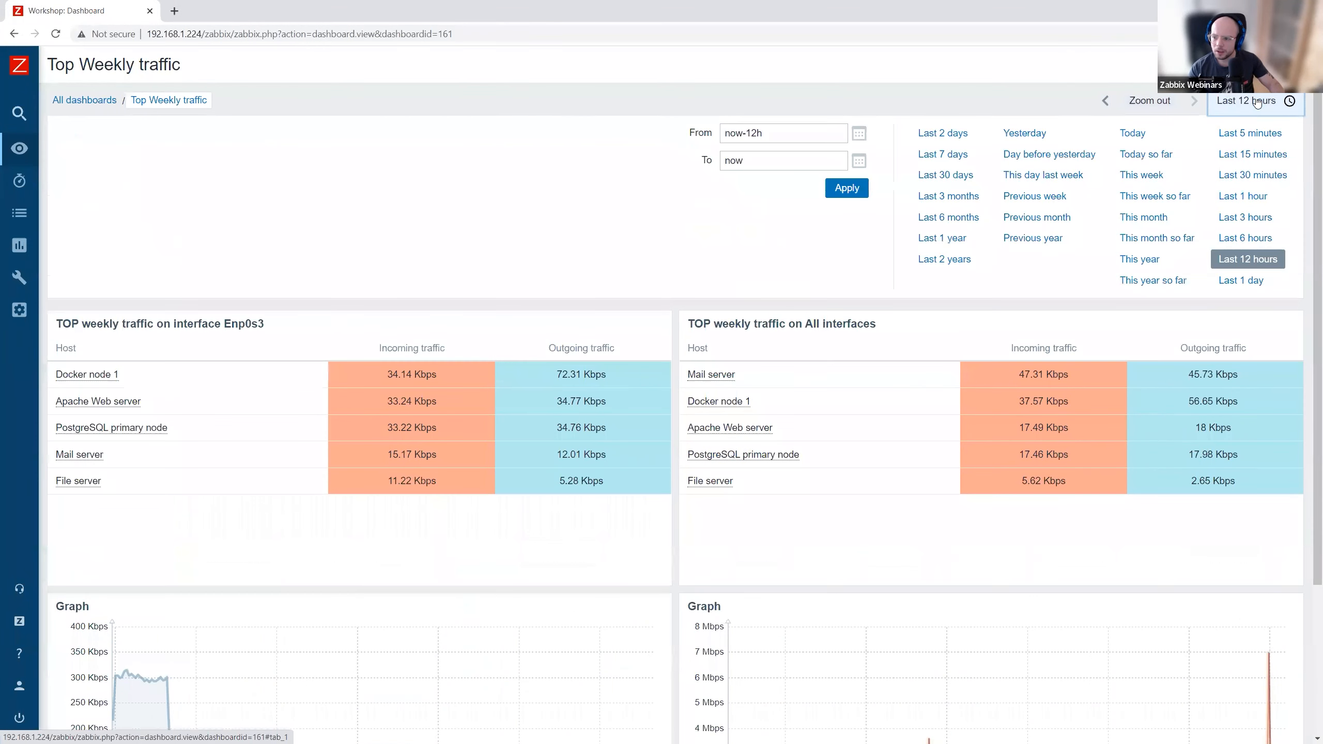
{"action": "left_click", "coordinate": [963, 163]}
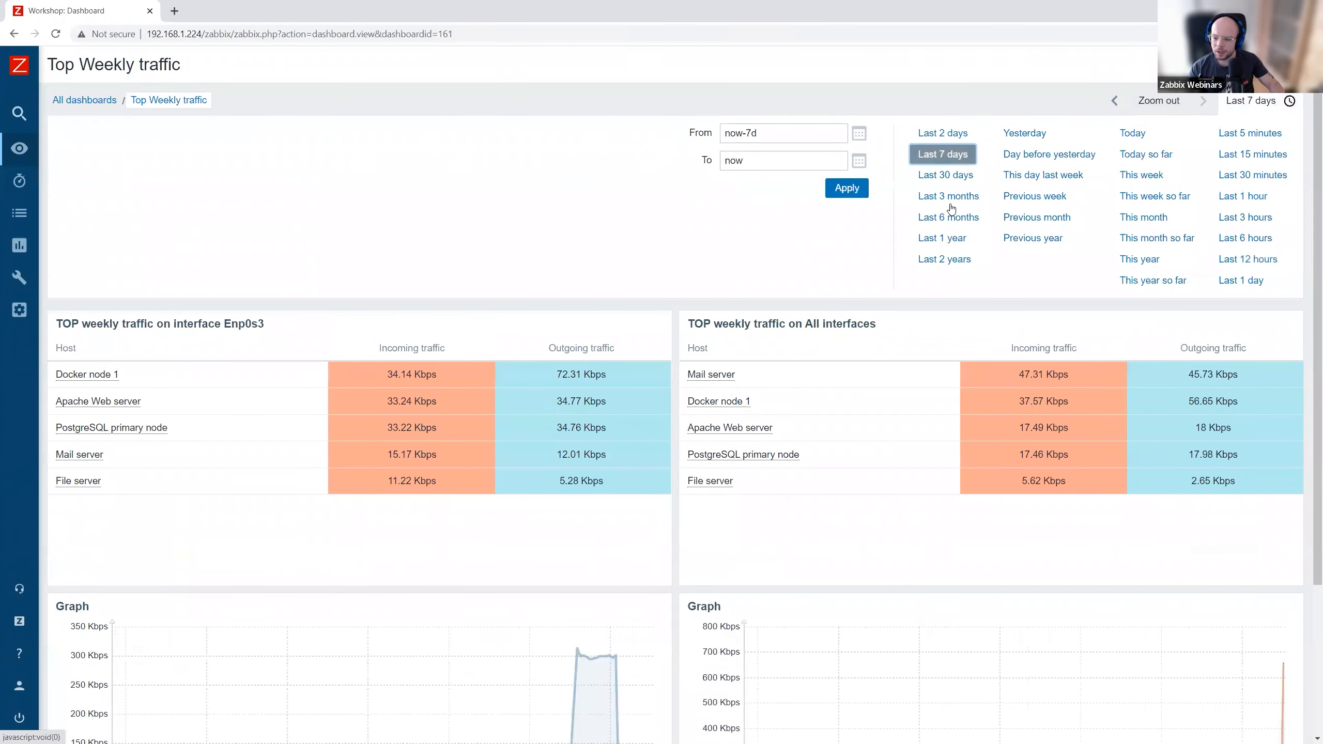
- Examine the dashboard's top host traffic tables and the two traffic graphs for the selected period
{"action": "scroll", "coordinate": [988, 251], "scroll_direction": "down", "scroll_amount": 4}
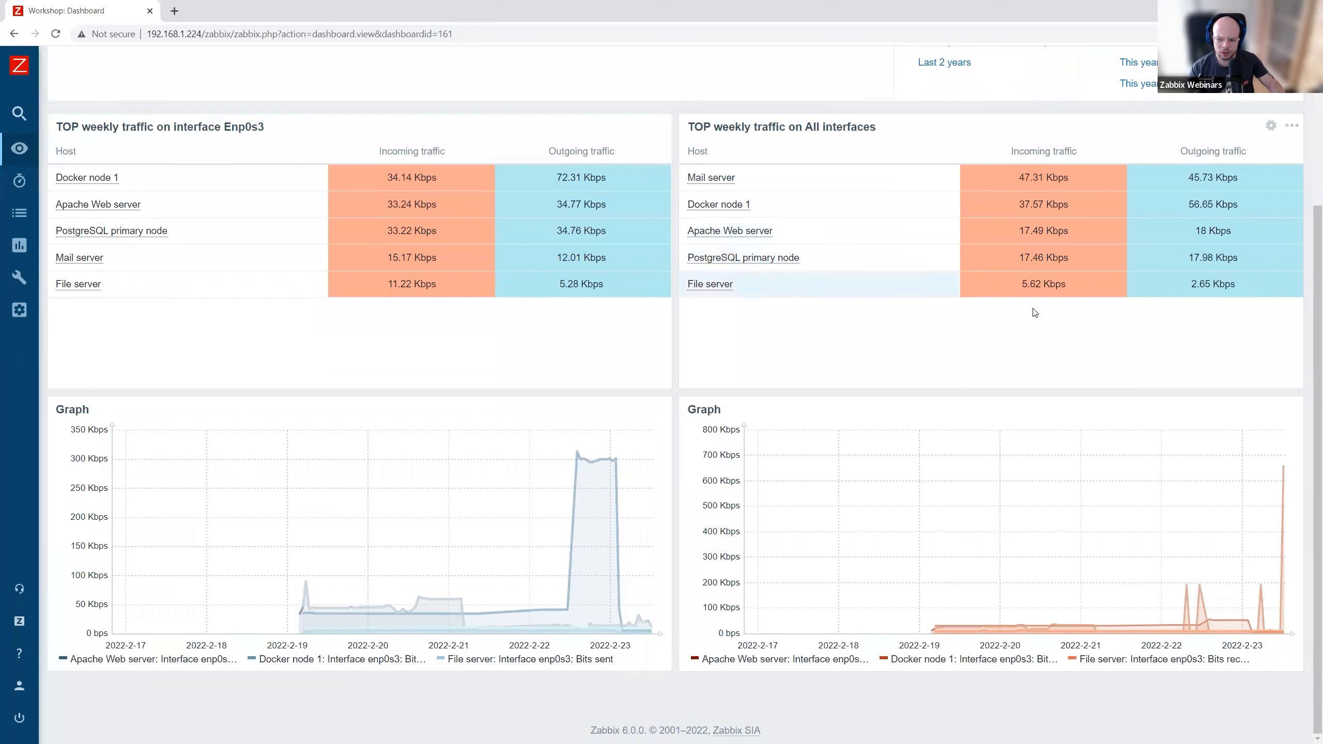
{"action": "mouse_move", "coordinate": [343, 533]}
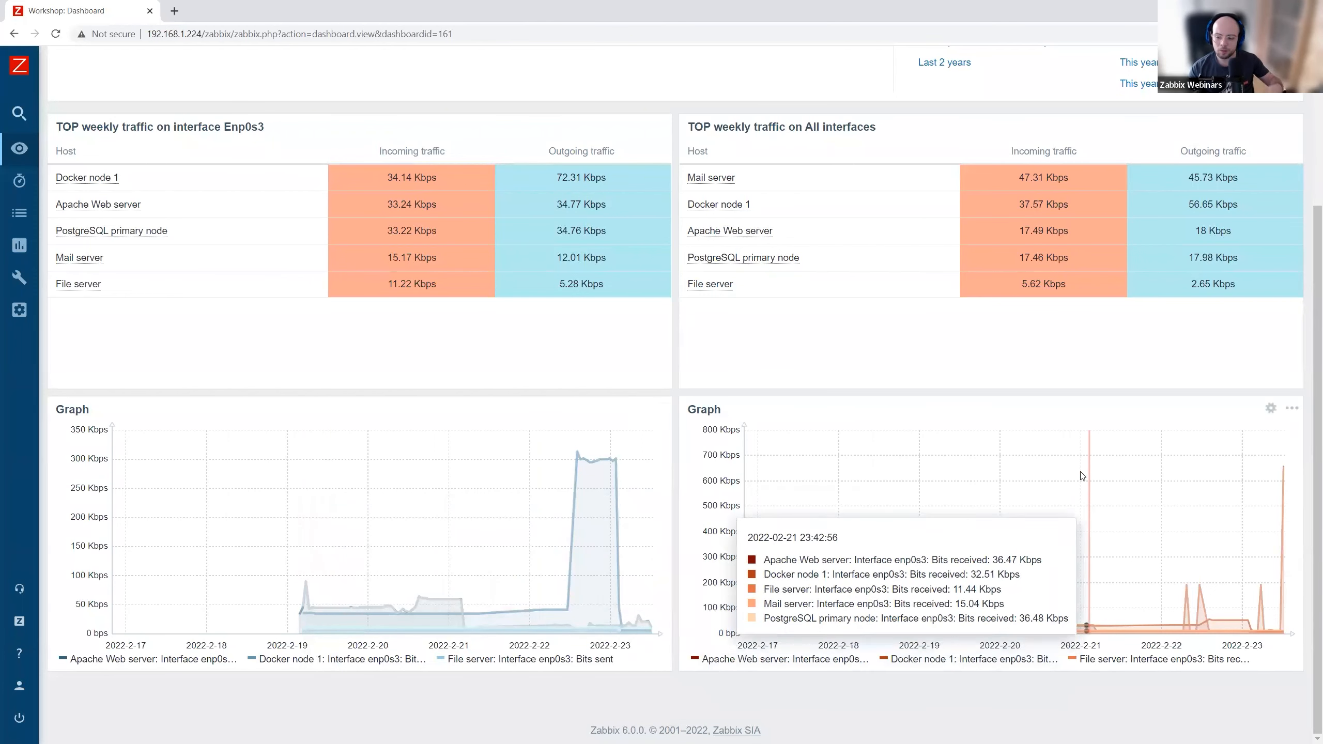
{"action": "scroll", "coordinate": [1171, 203], "scroll_direction": "up", "scroll_amount": 2}
{"action": "scroll", "coordinate": [1171, 203], "scroll_direction": "up", "scroll_amount": 1}
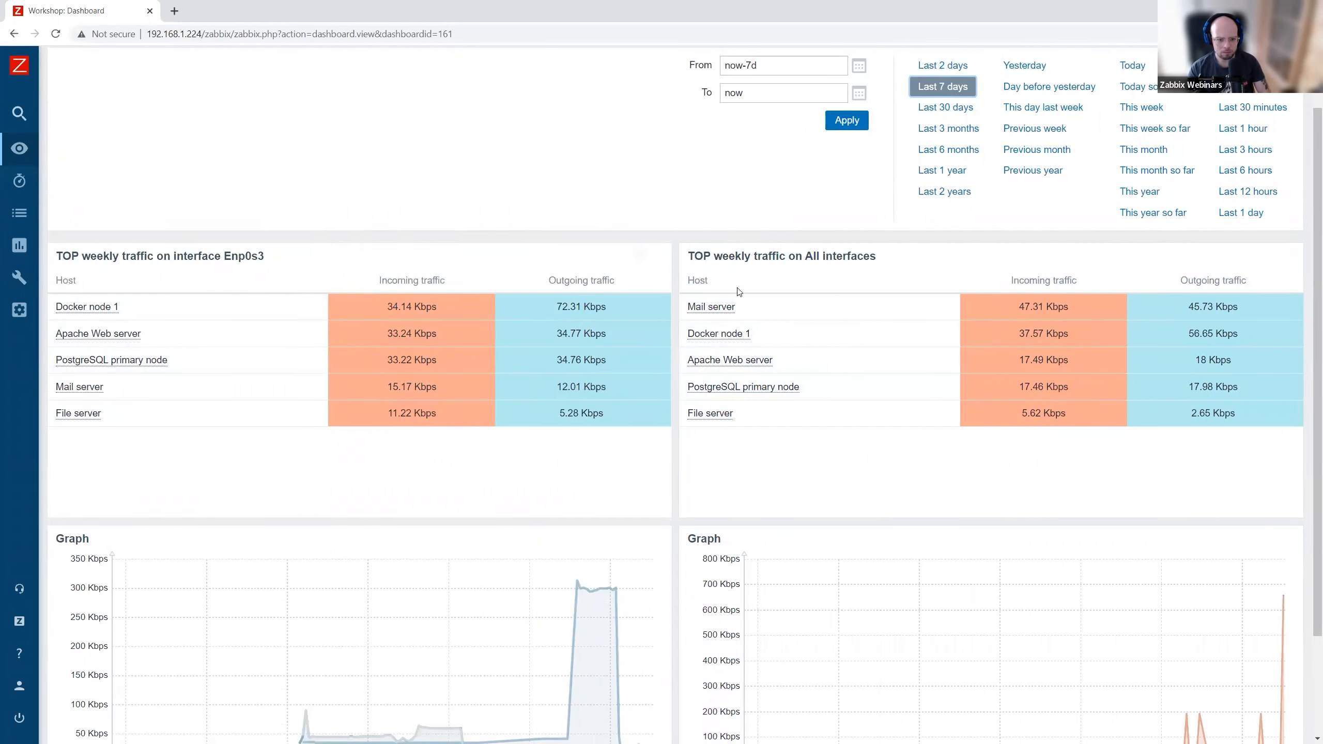
{"action": "scroll", "coordinate": [327, 376], "scroll_direction": "up", "scroll_amount": 2}
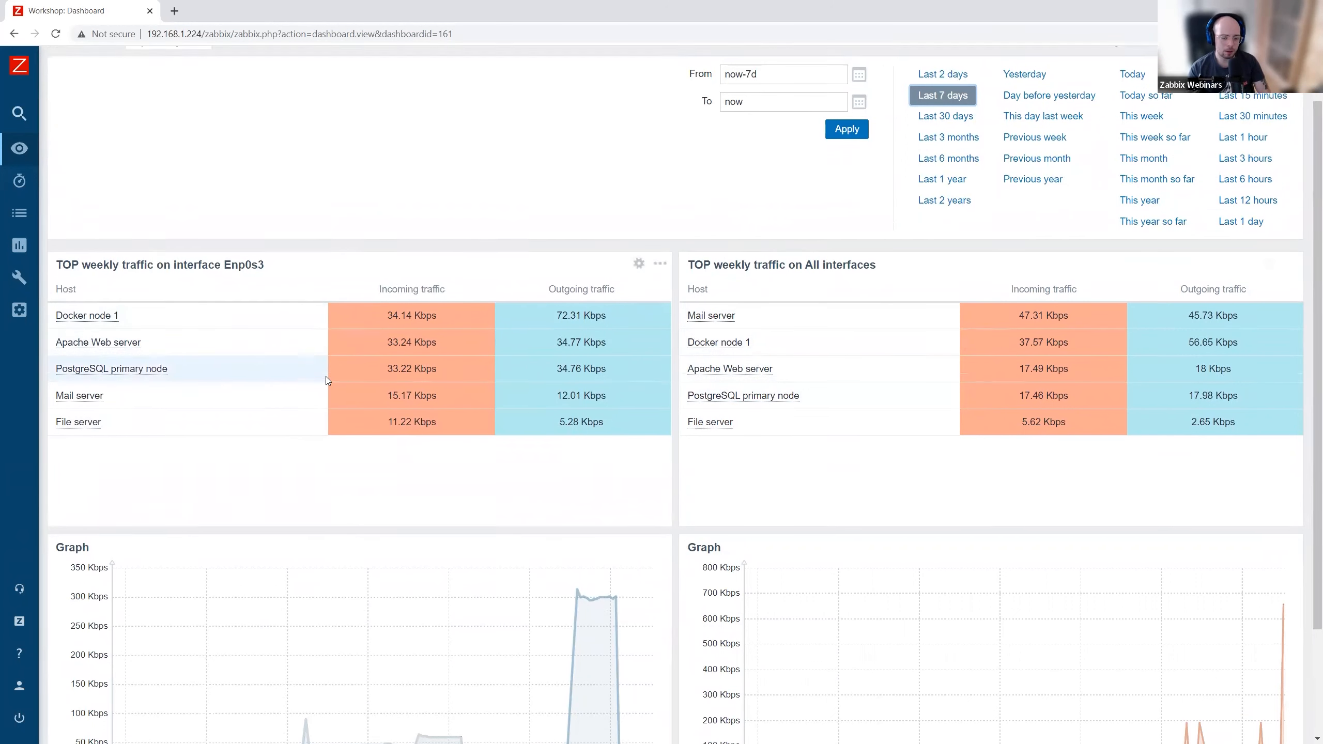
- Review the Customer Online Store SLA Dashboard and its weekly store transactions widget settings, and close the settings without changes
{"action": "left_click", "coordinate": [111, 101]}
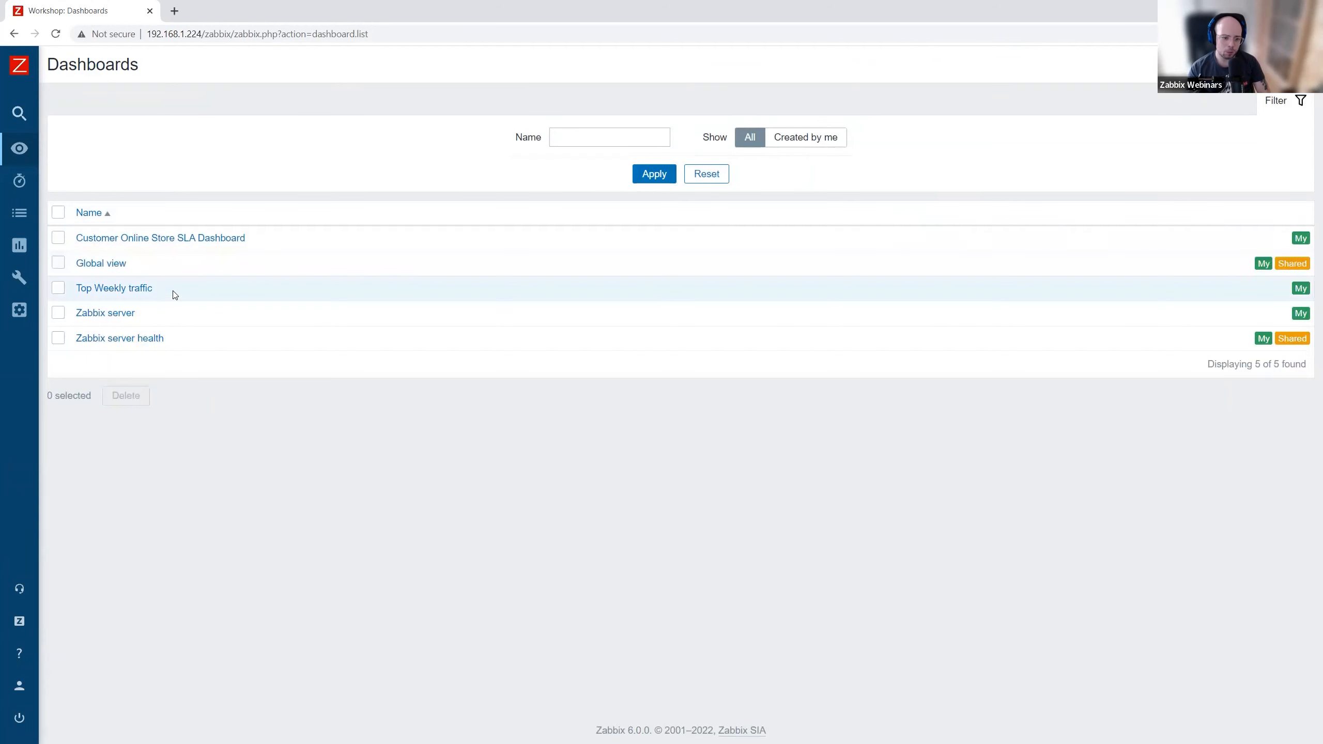
{"action": "left_click", "coordinate": [156, 238]}
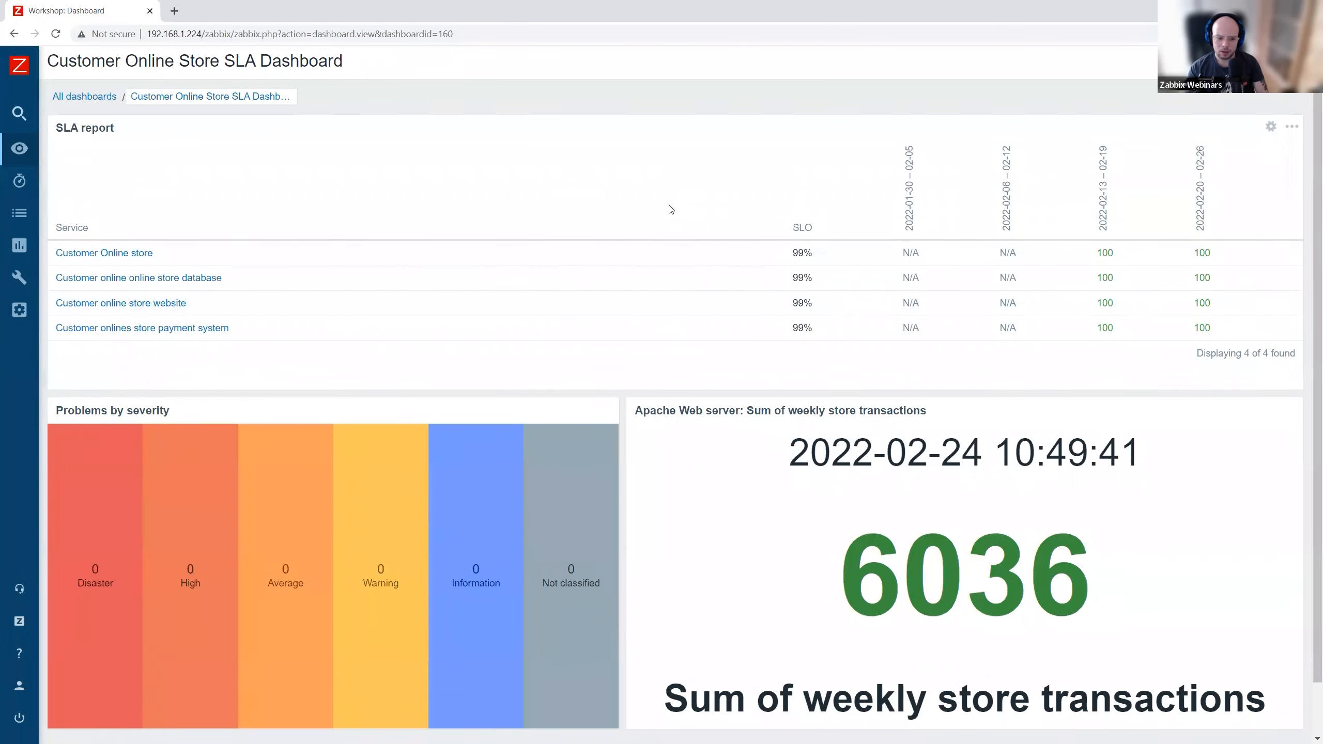
{"action": "scroll", "coordinate": [667, 207], "scroll_direction": "down", "scroll_amount": 2}
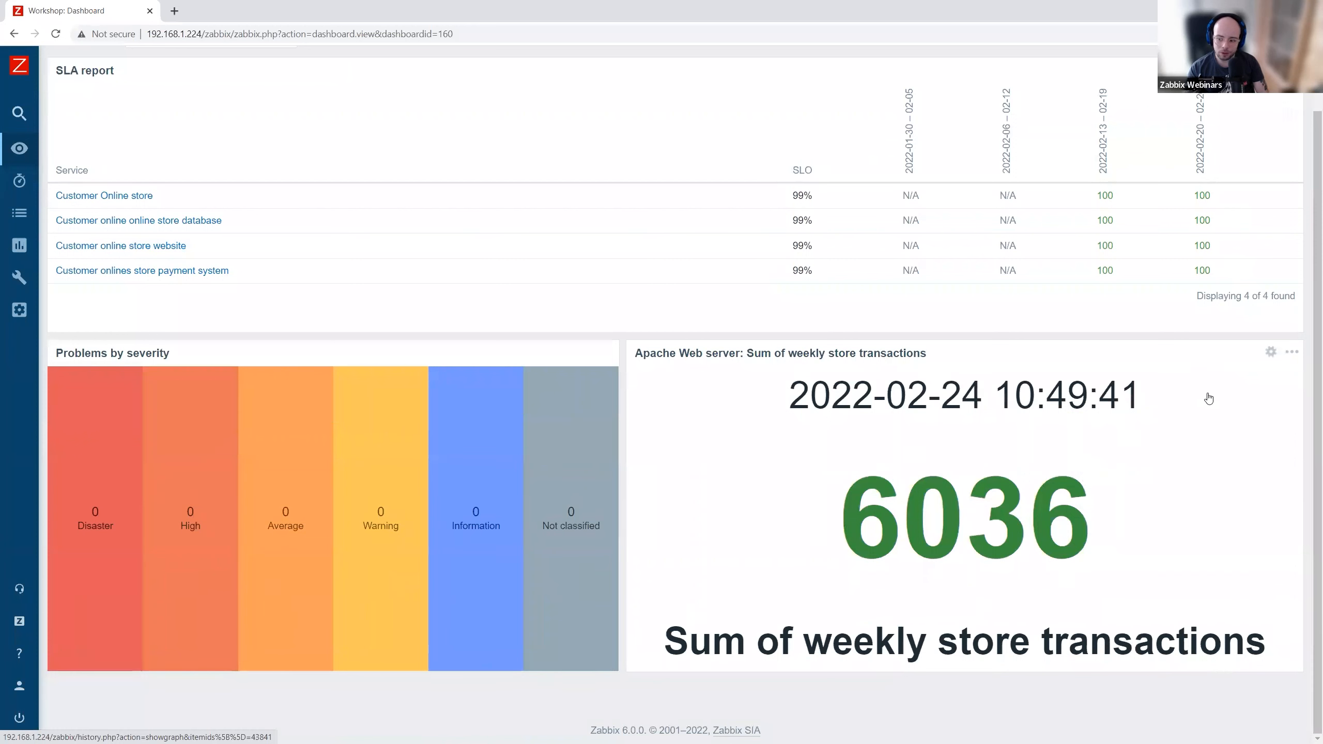
{"action": "left_click", "coordinate": [1271, 351]}
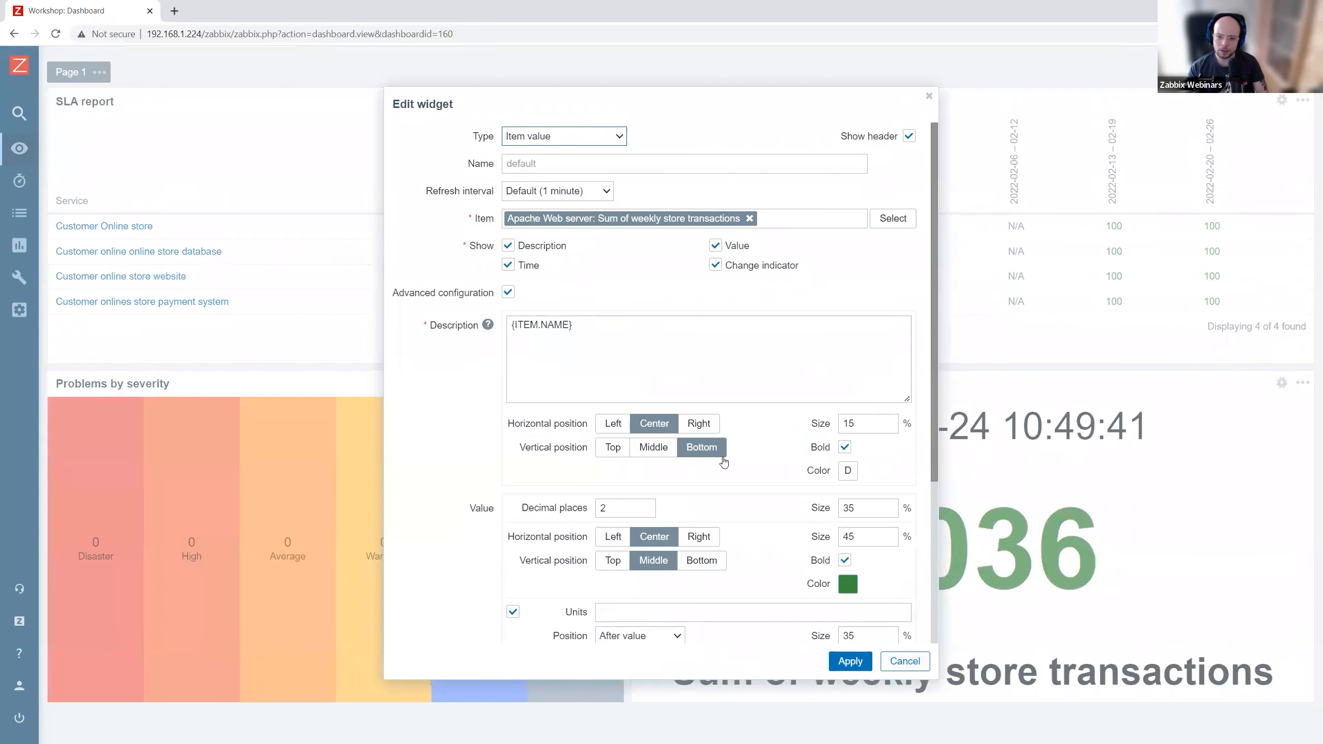
{"action": "left_click", "coordinate": [905, 661]}
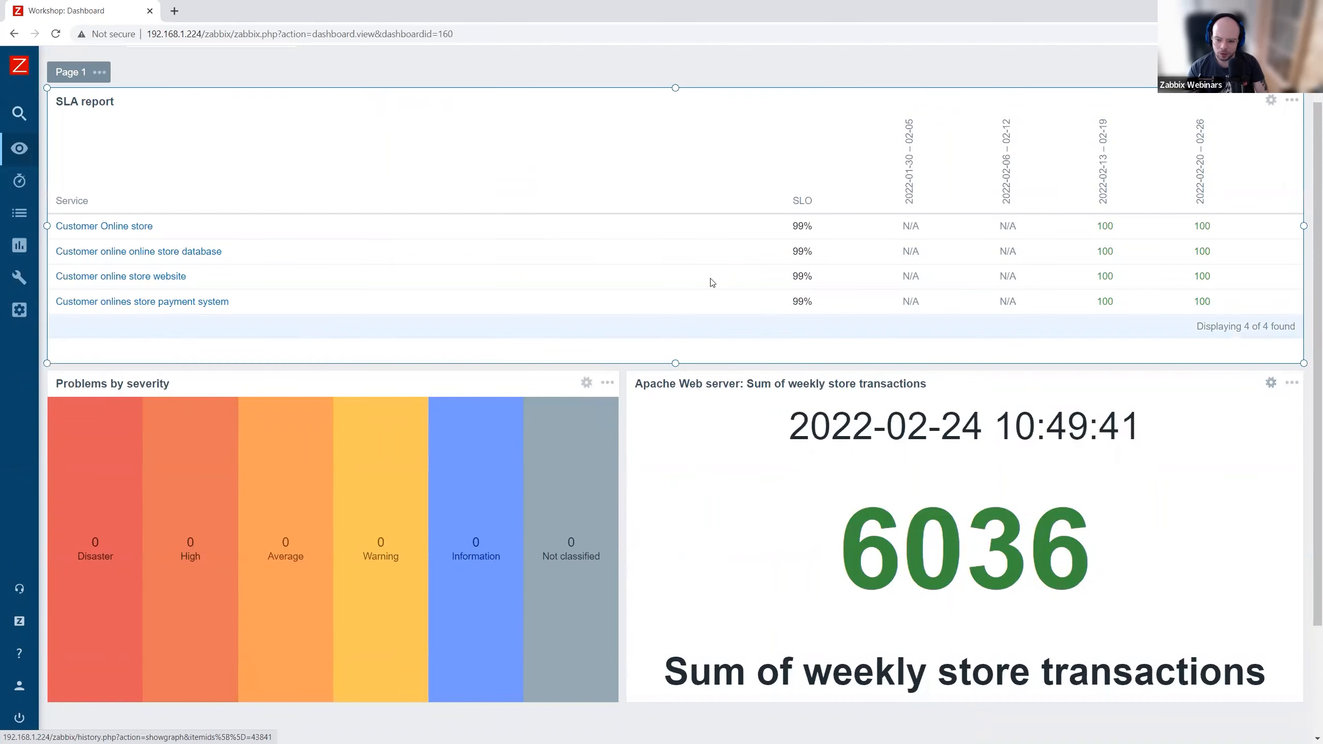
- Open the host list in a new tab and filter the Apache Web server's items by the name "transactions"
{"action": "left_click", "coordinate": [27, 278]}
{"action": "middle_click", "coordinate": [58, 359]}
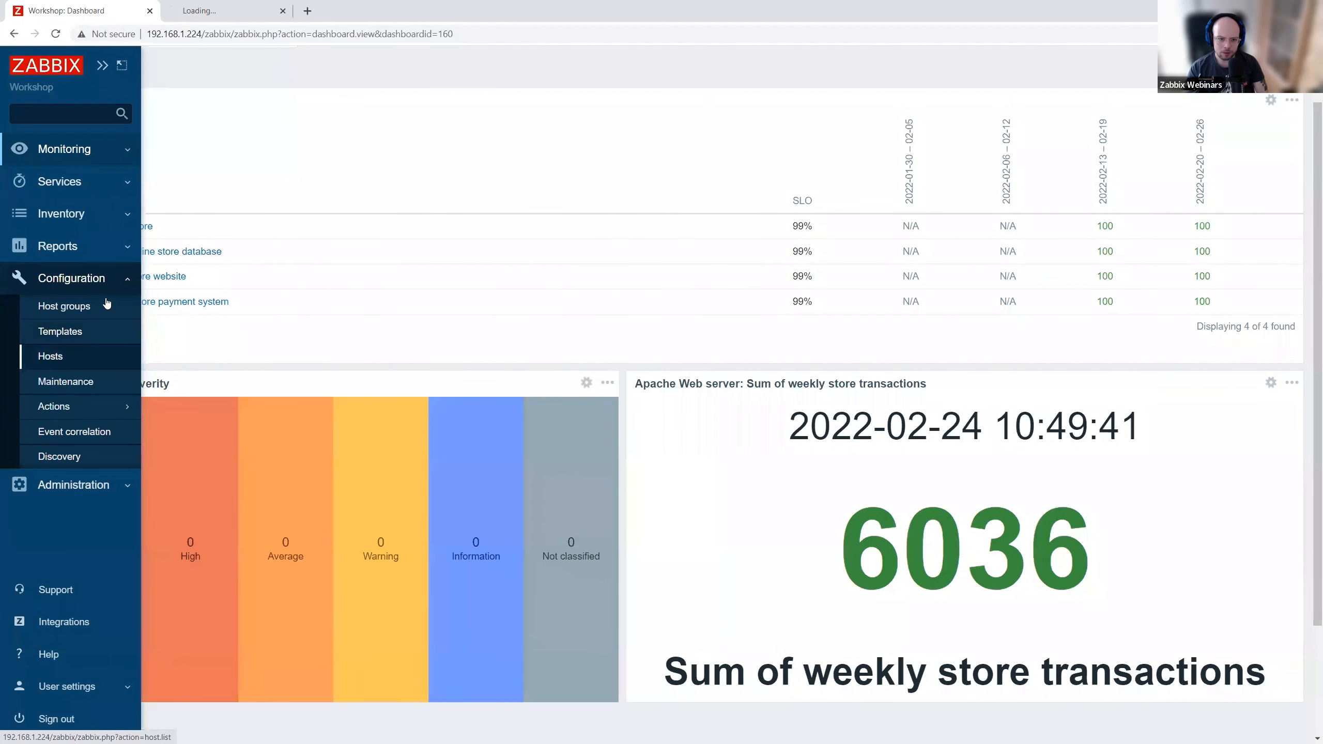
{"action": "left_click", "coordinate": [210, 13]}
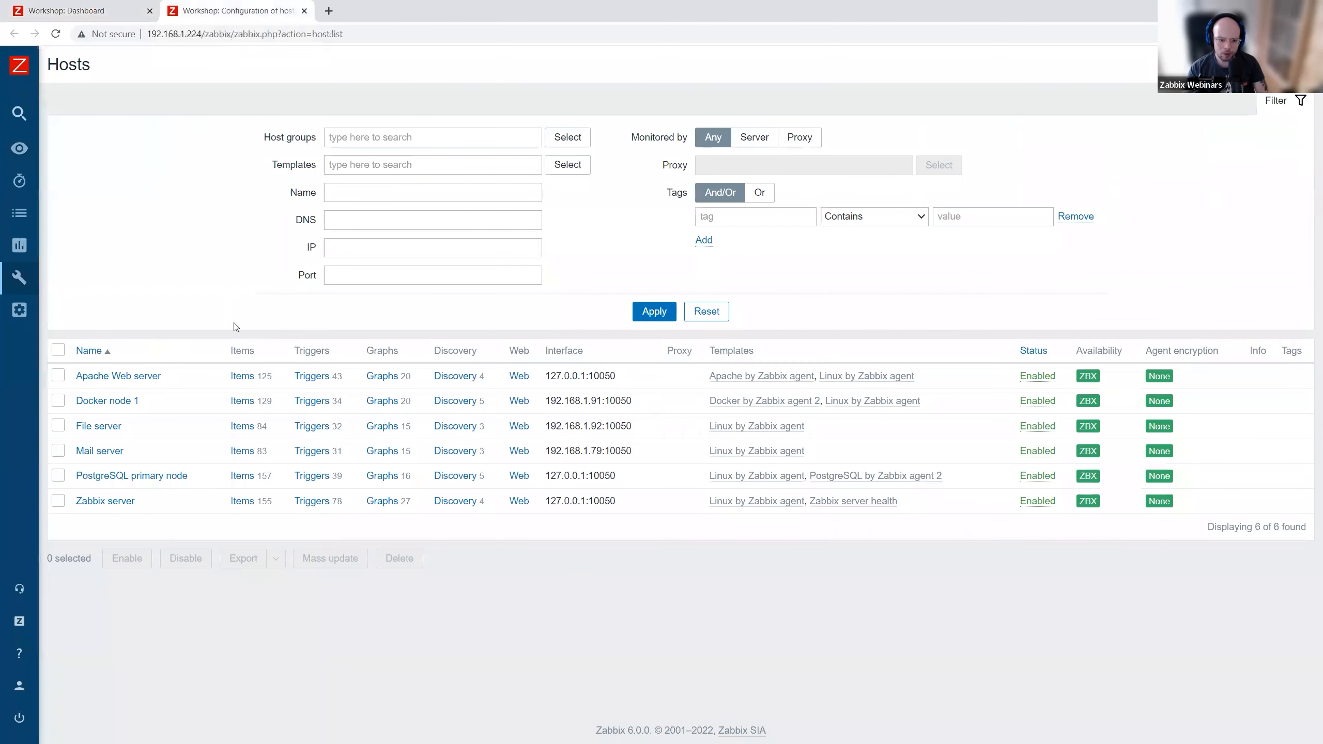
{"action": "left_click", "coordinate": [249, 380]}
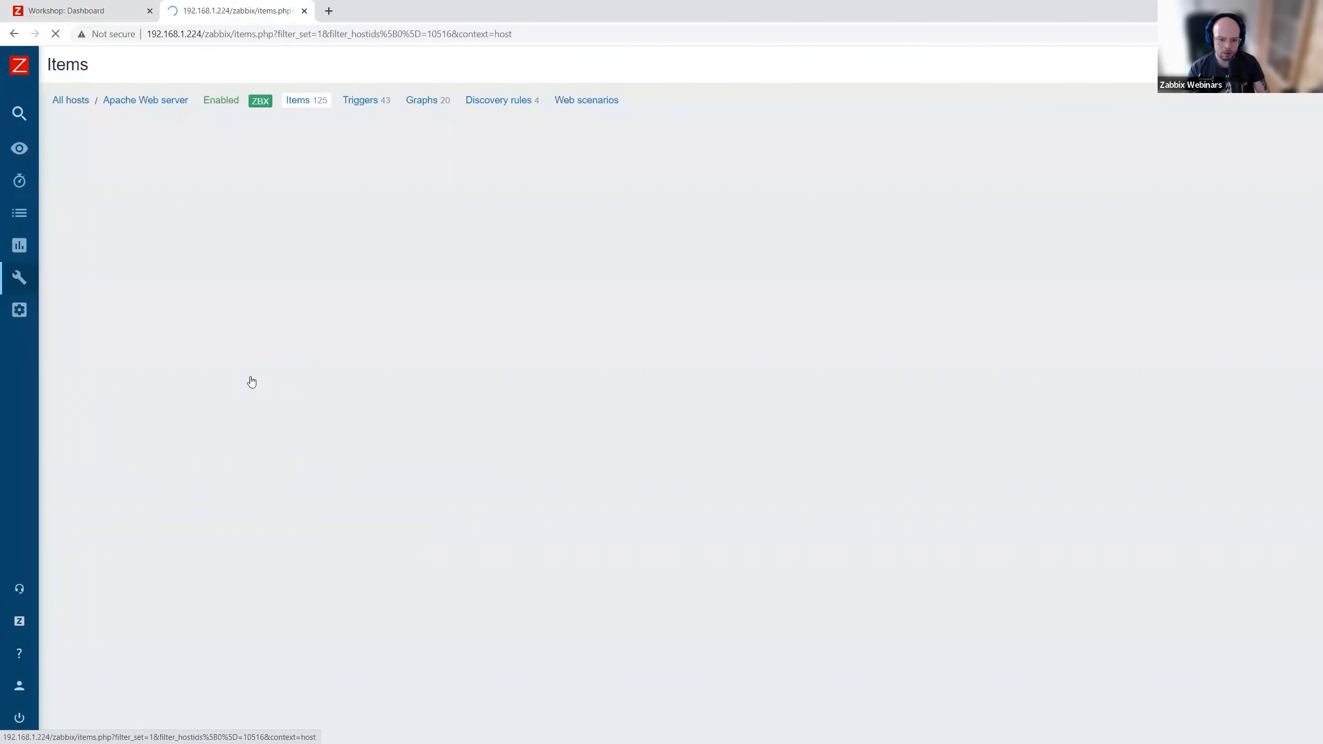
{"action": "left_click", "coordinate": [329, 202]}
{"action": "type", "text": "transactions"}
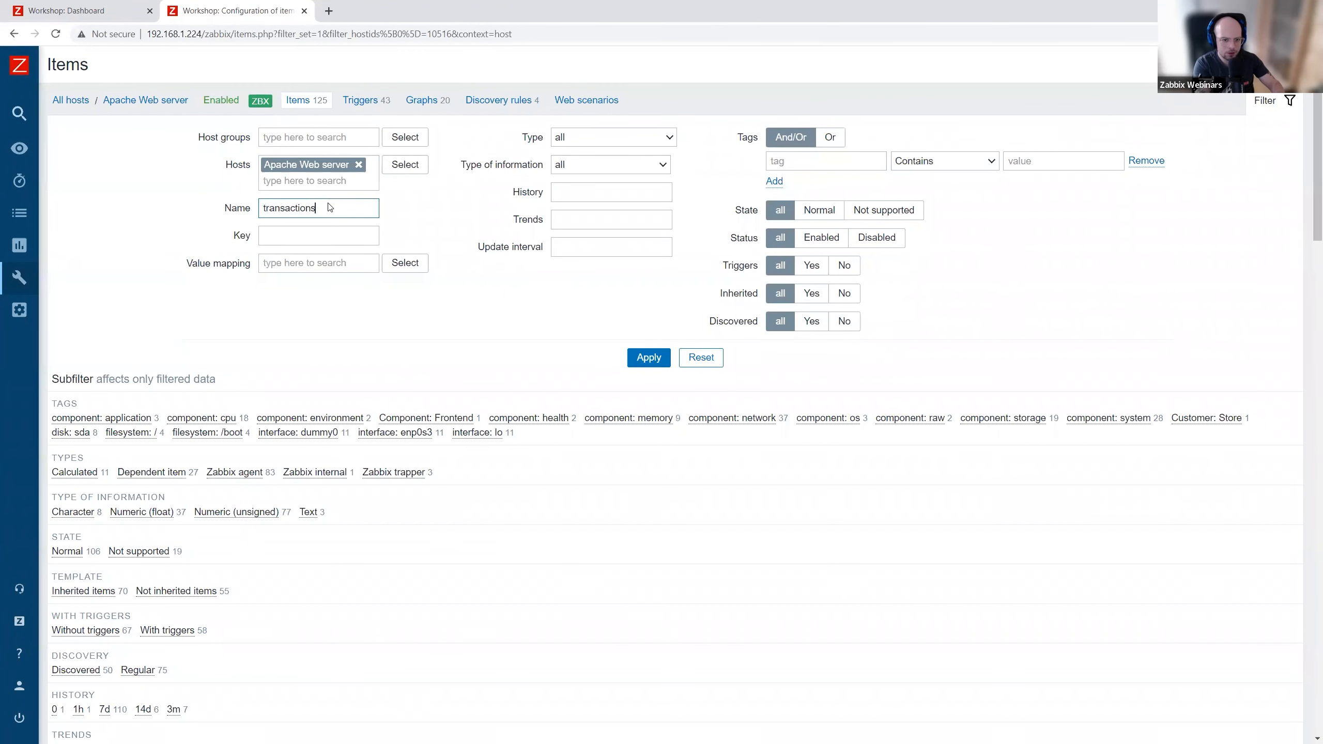
{"action": "key", "text": "Return"}
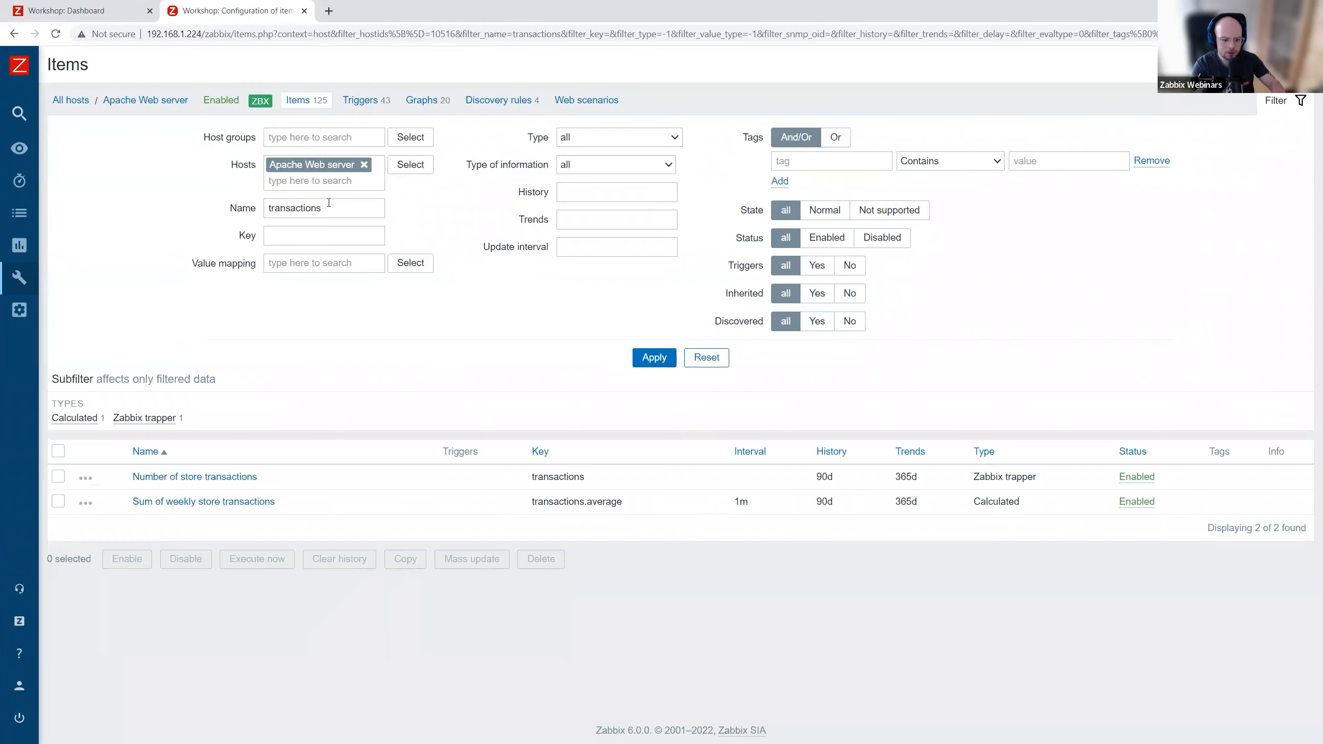
- Open the Sum of weekly store transactions item and examine its calculated formula
{"action": "left_click", "coordinate": [237, 506]}
{"action": "triple_click", "coordinate": [329, 301]}
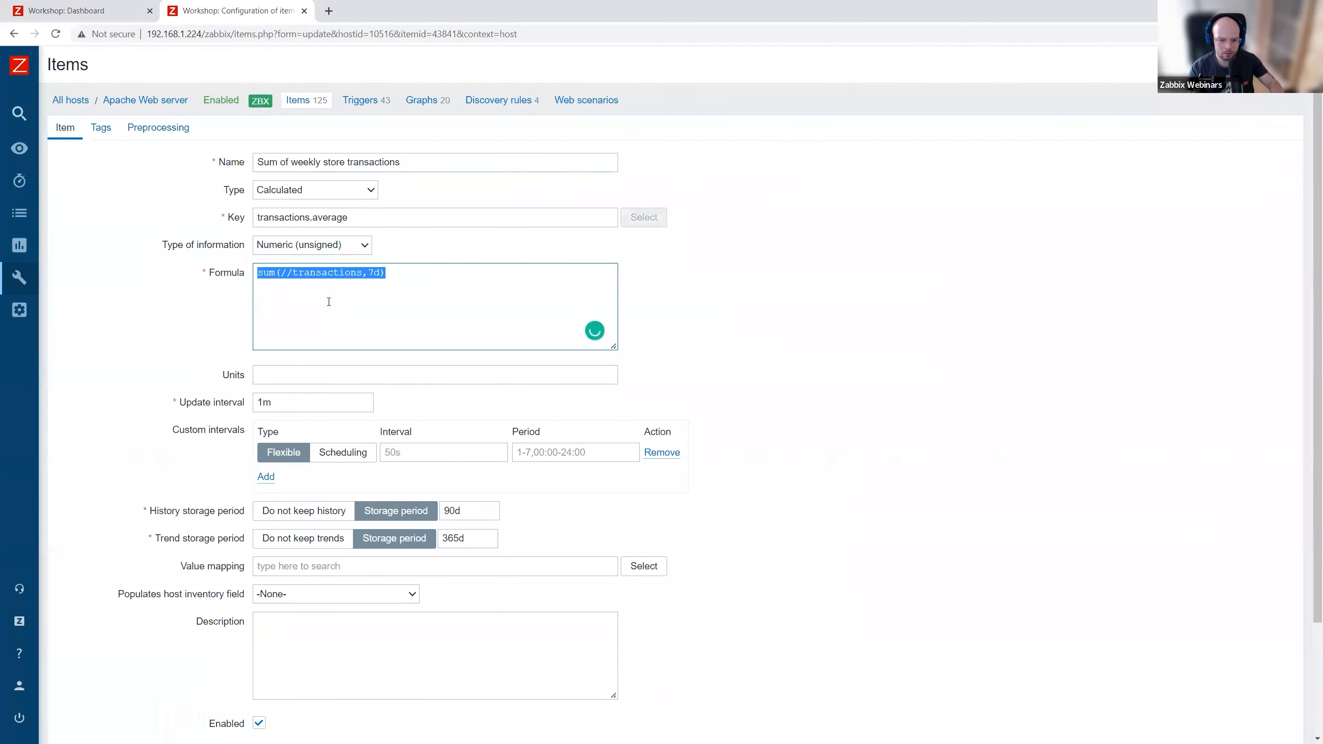
{"action": "left_click", "coordinate": [286, 272]}
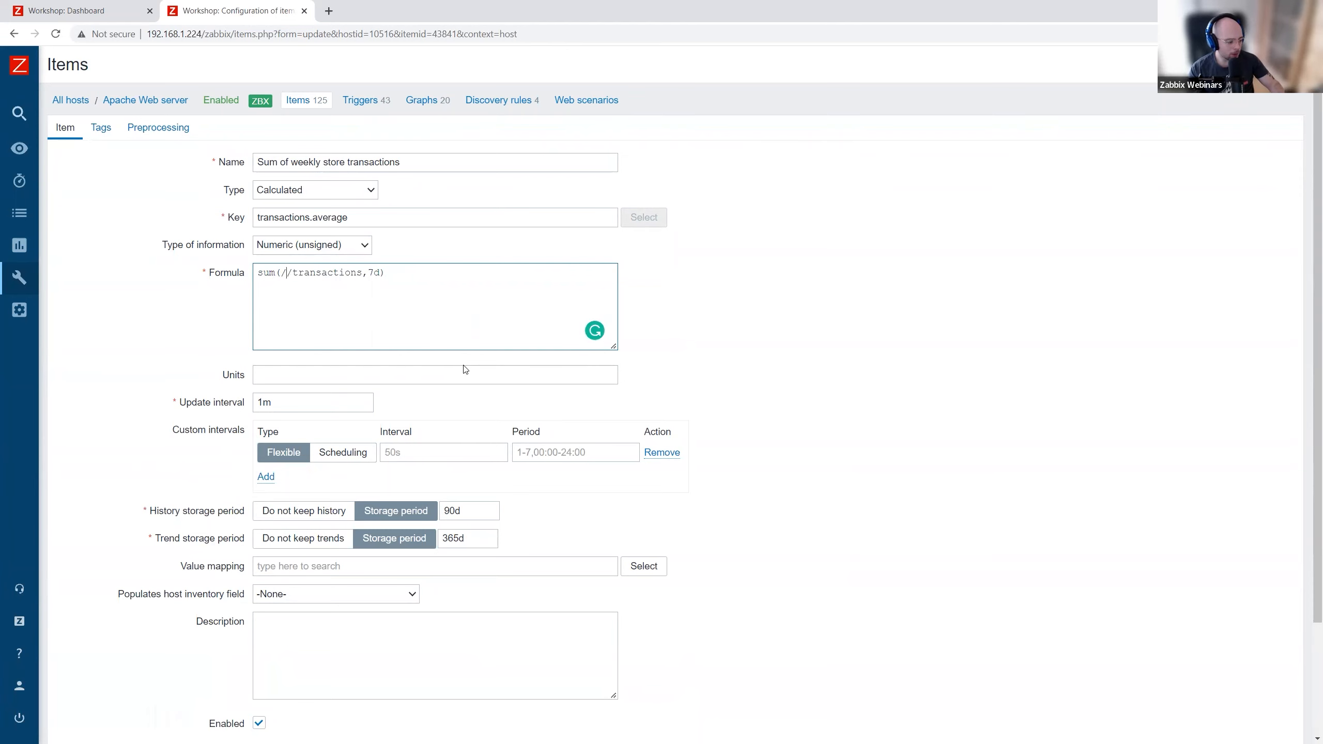
- Leave the item form and return to the Top Weekly traffic dashboard through the list of all dashboards
{"action": "mouse_move", "coordinate": [30, 106]}
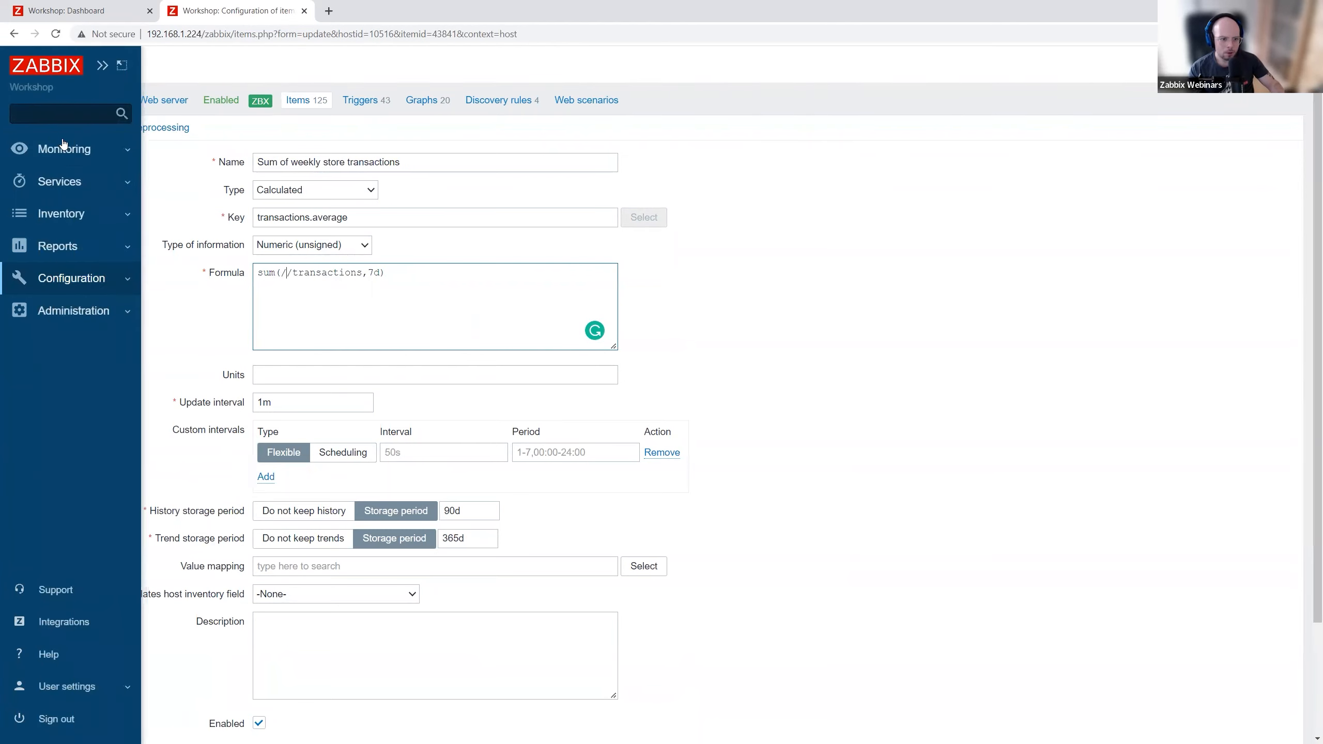
{"action": "left_click", "coordinate": [68, 149]}
{"action": "left_click", "coordinate": [111, 182]}
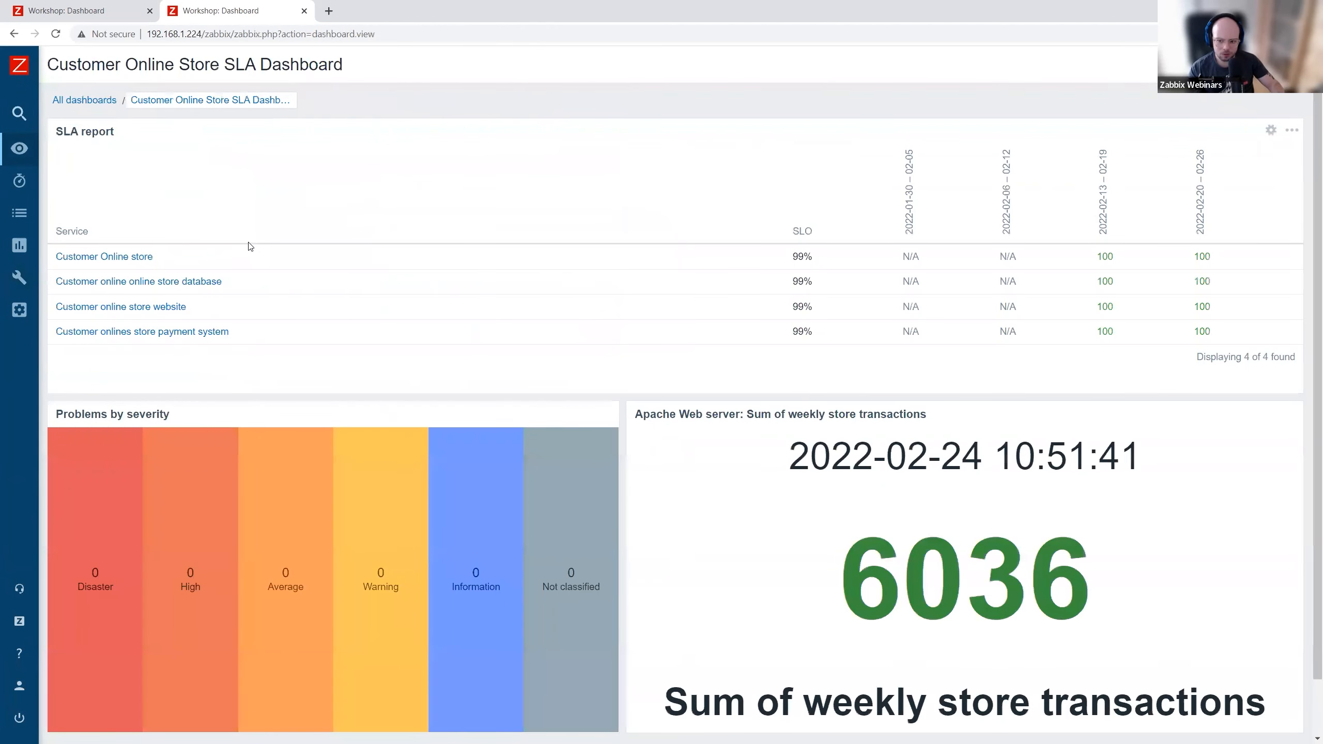
{"action": "left_click", "coordinate": [96, 100]}
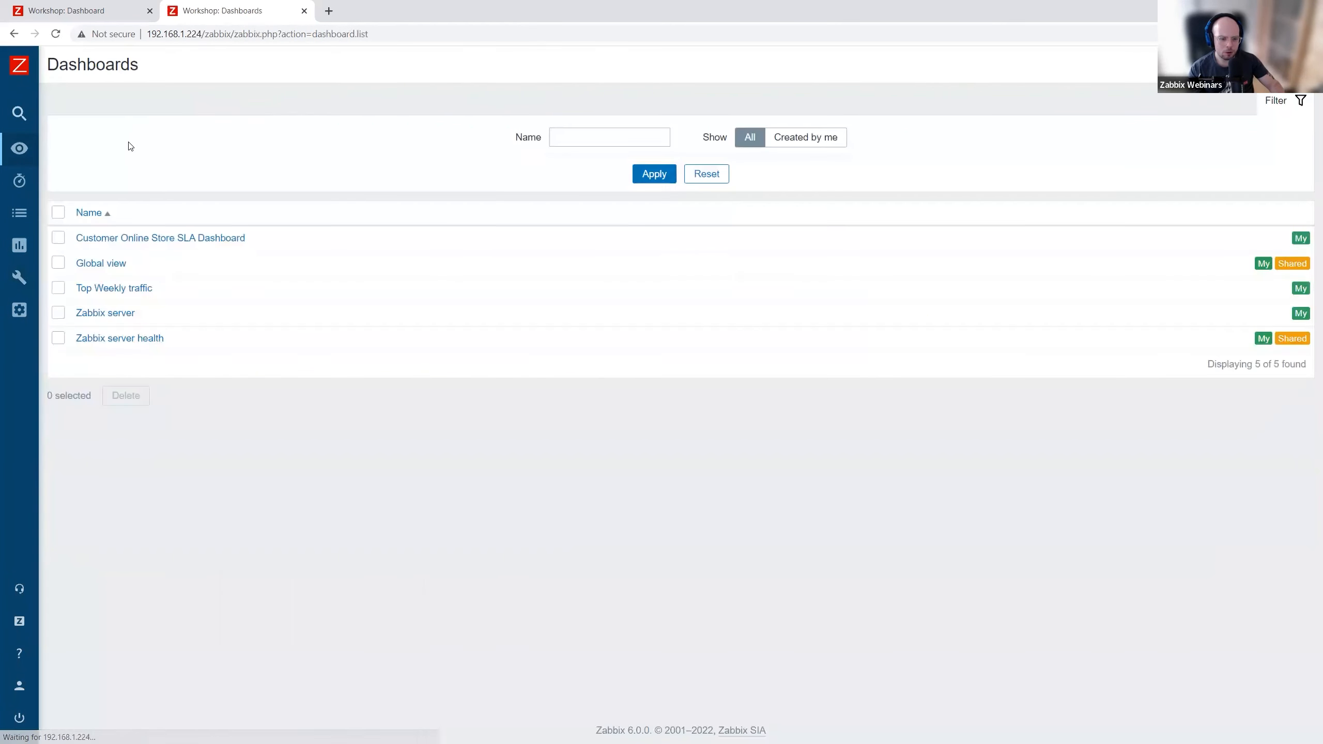
{"action": "left_click", "coordinate": [136, 288]}
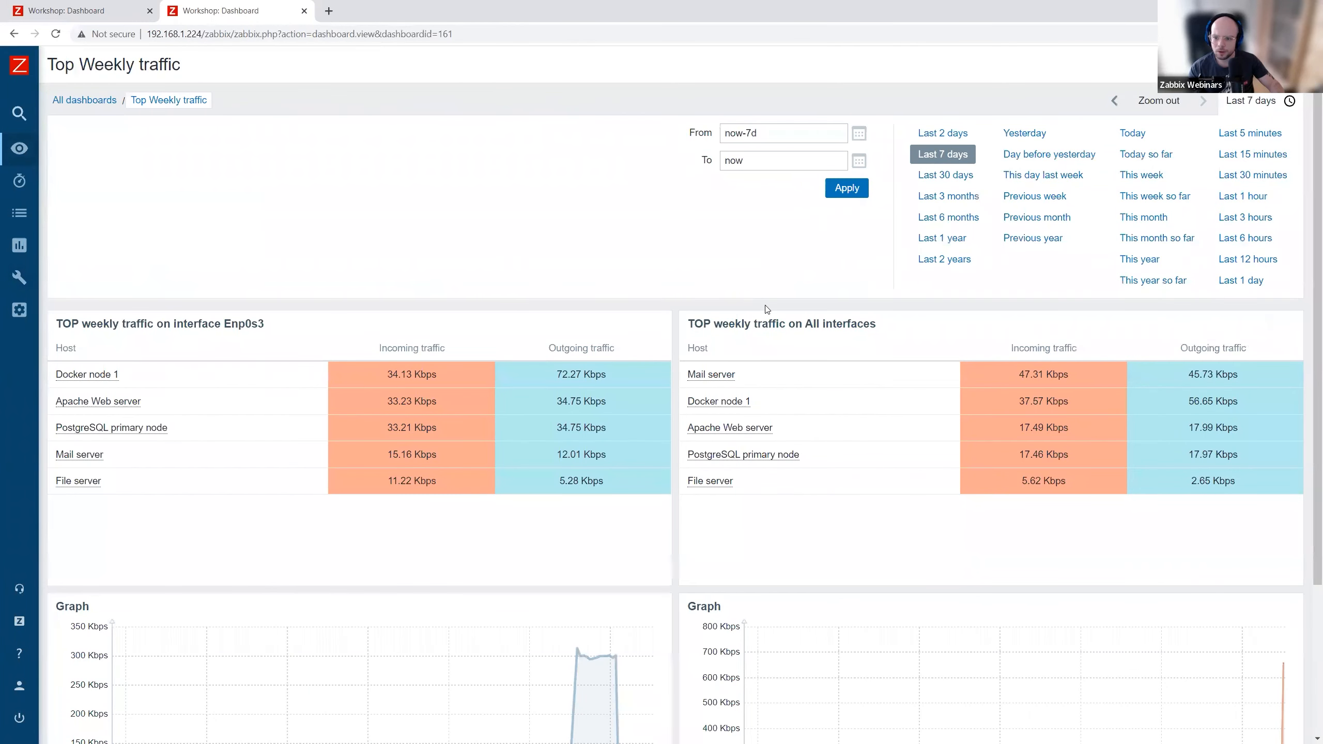
- Examine the settings of the "TOP weekly traffic on All interfaces" widget and its Incoming traffic column, and cancel without changes
{"action": "left_click", "coordinate": [1270, 323]}
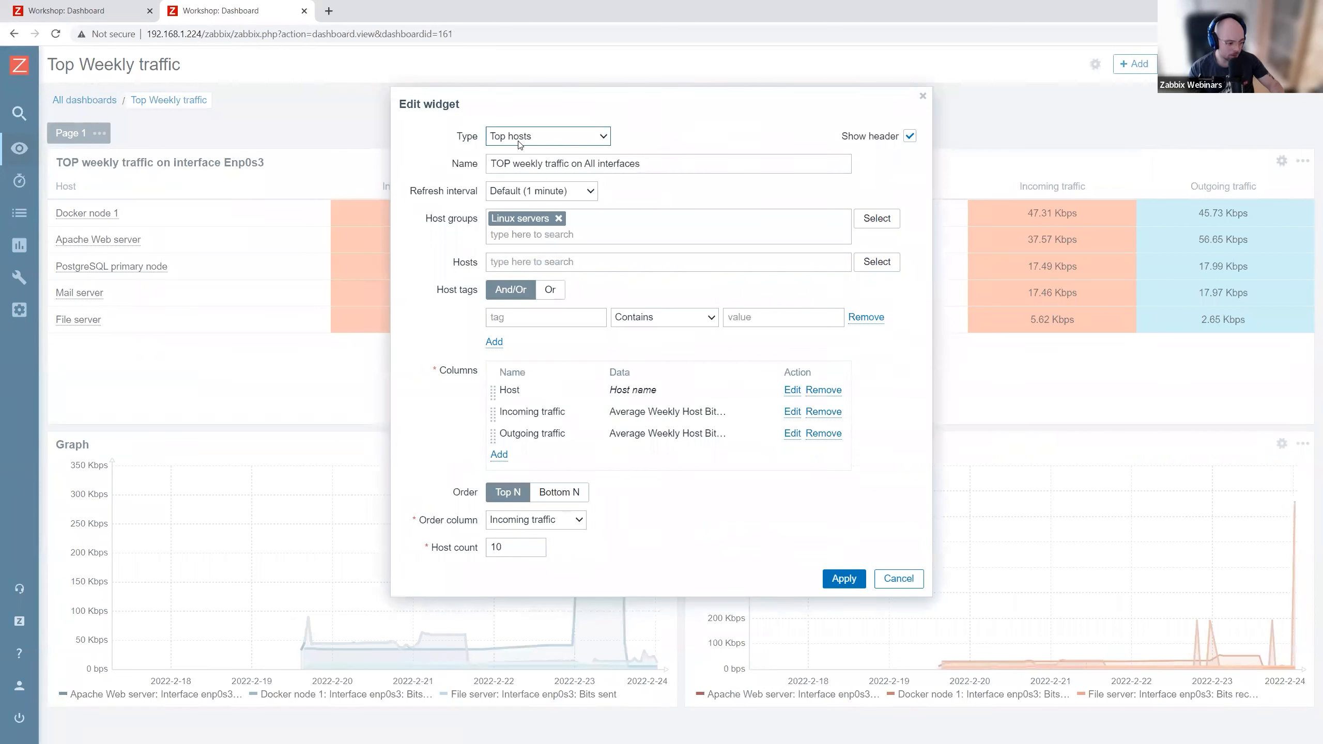
{"action": "left_click", "coordinate": [519, 144]}
{"action": "left_click", "coordinate": [762, 361]}
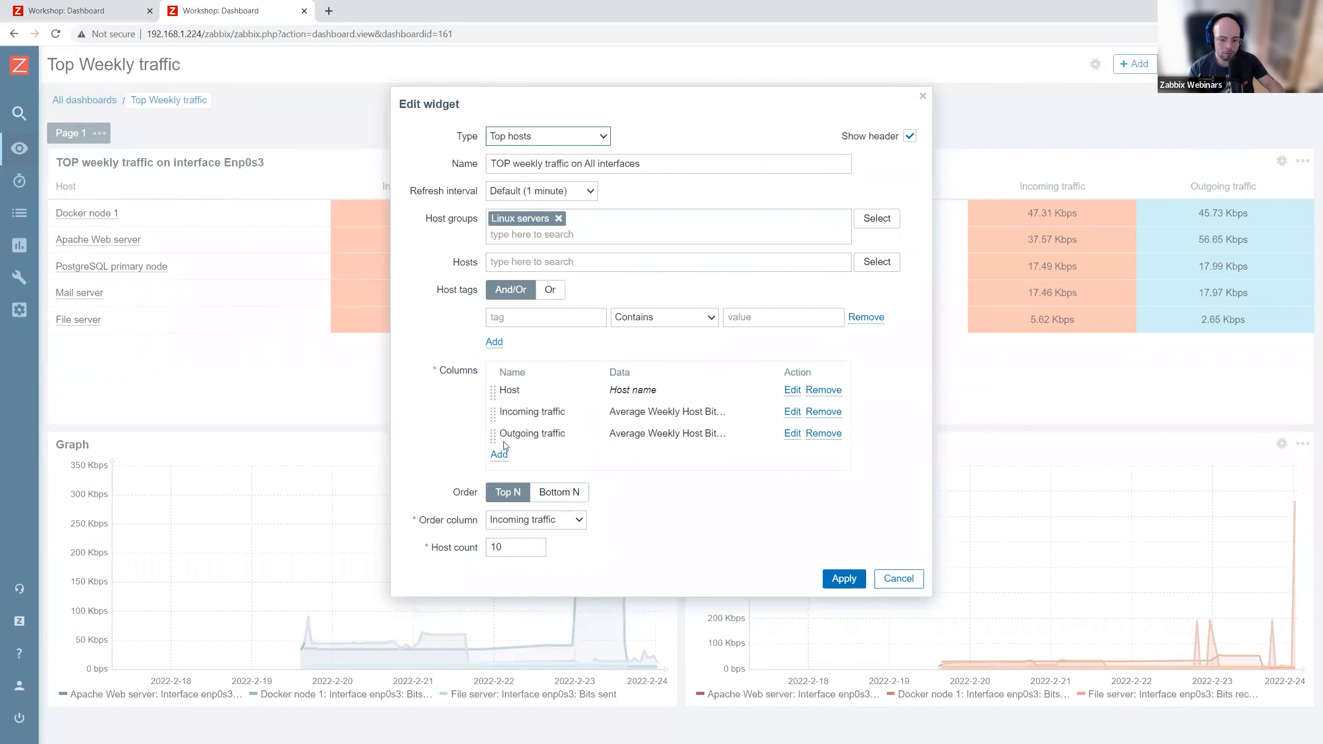
{"action": "left_click_drag", "start_coordinate": [499, 427], "coordinate": [491, 391]}
{"action": "mouse_move", "coordinate": [494, 388]}
{"action": "left_mouse_down"}
{"action": "mouse_move", "coordinate": [495, 433]}
{"action": "mouse_move", "coordinate": [493, 390]}
{"action": "left_mouse_up"}
{"action": "left_click", "coordinate": [793, 412]}
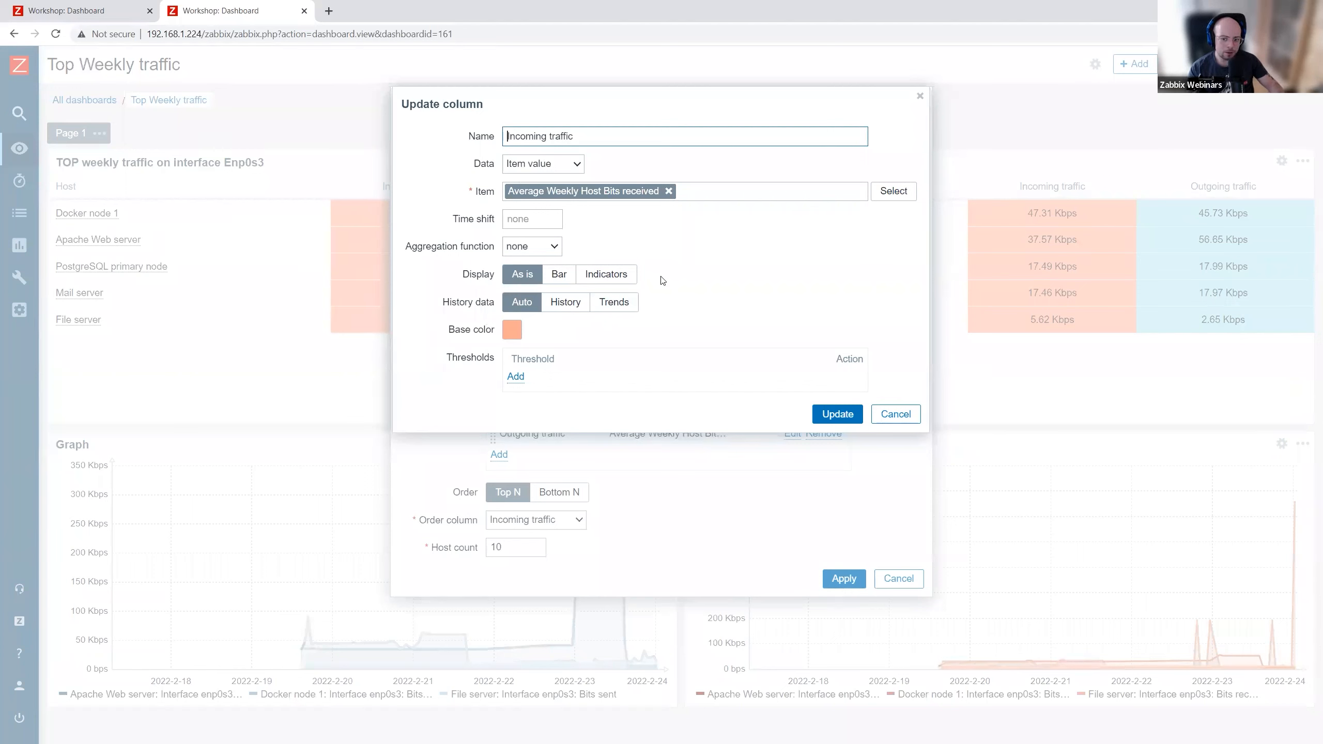
{"action": "left_click", "coordinate": [894, 414]}
{"action": "left_click", "coordinate": [906, 578]}
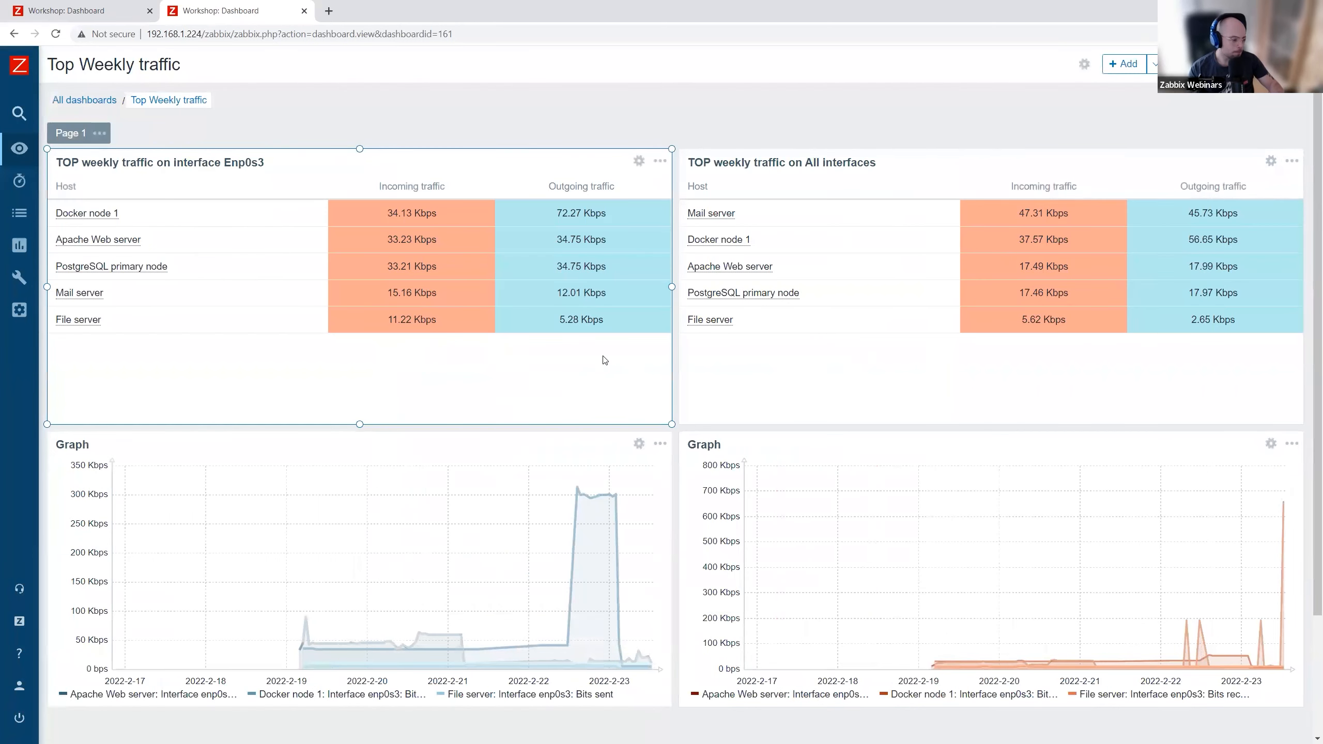
- Switch to the PowerPoint window and select slide 24, the section title about creating and testing the scheduled reports
{"action": "mouse_move", "coordinate": [19, 278]}
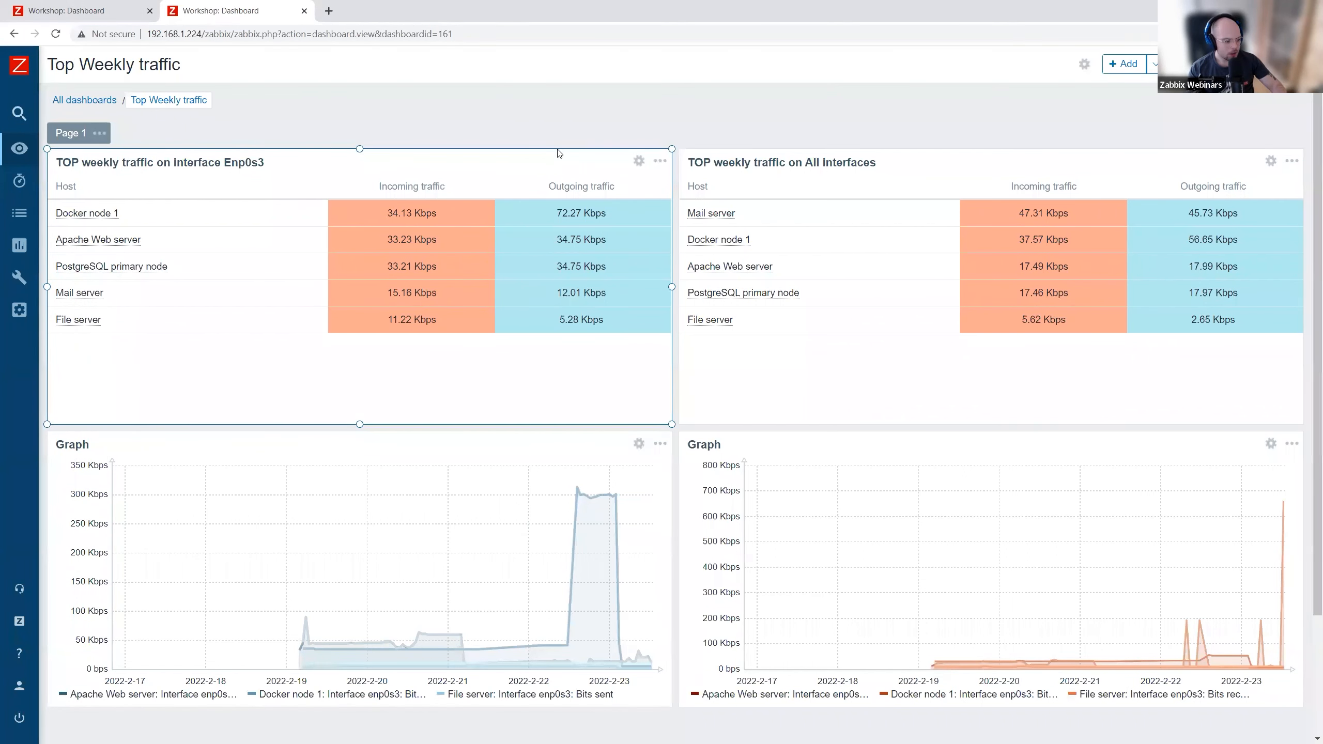
{"action": "left_click", "coordinate": [20, 245]}
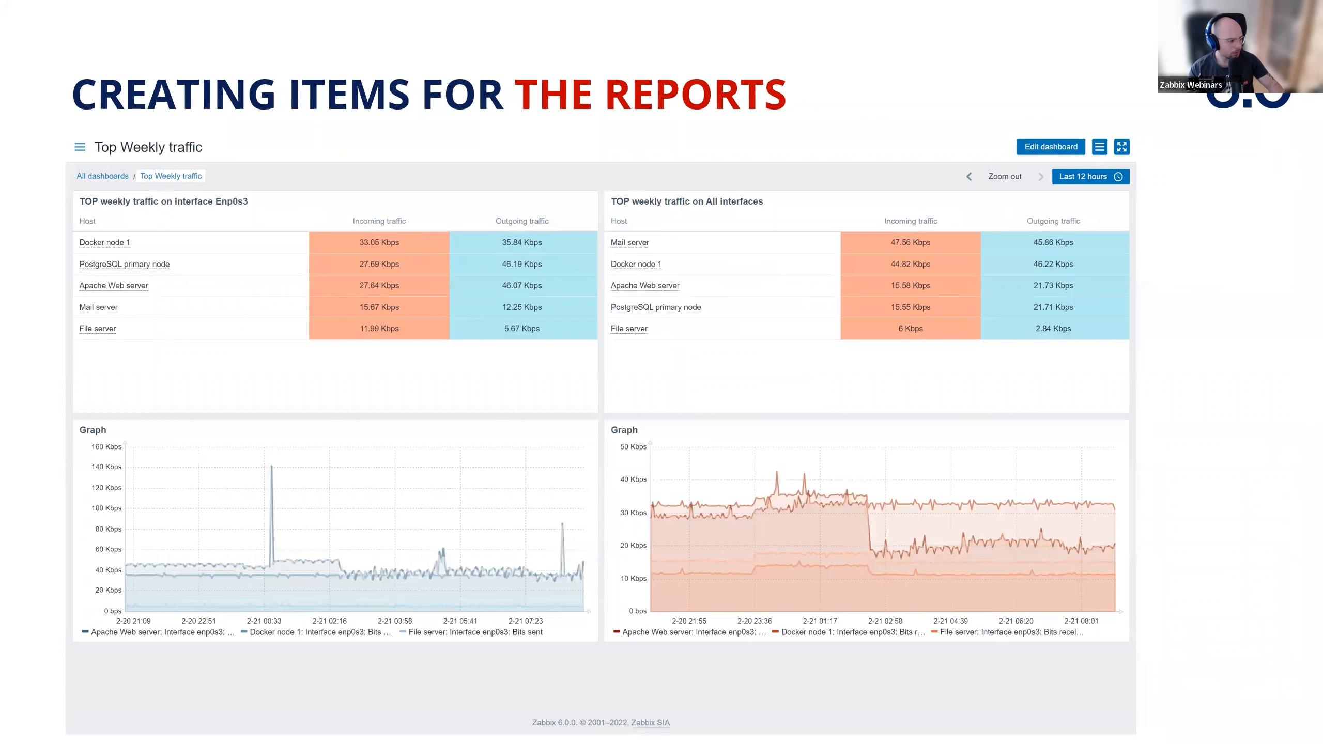
{"action": "key", "text": "alt+Tab"}
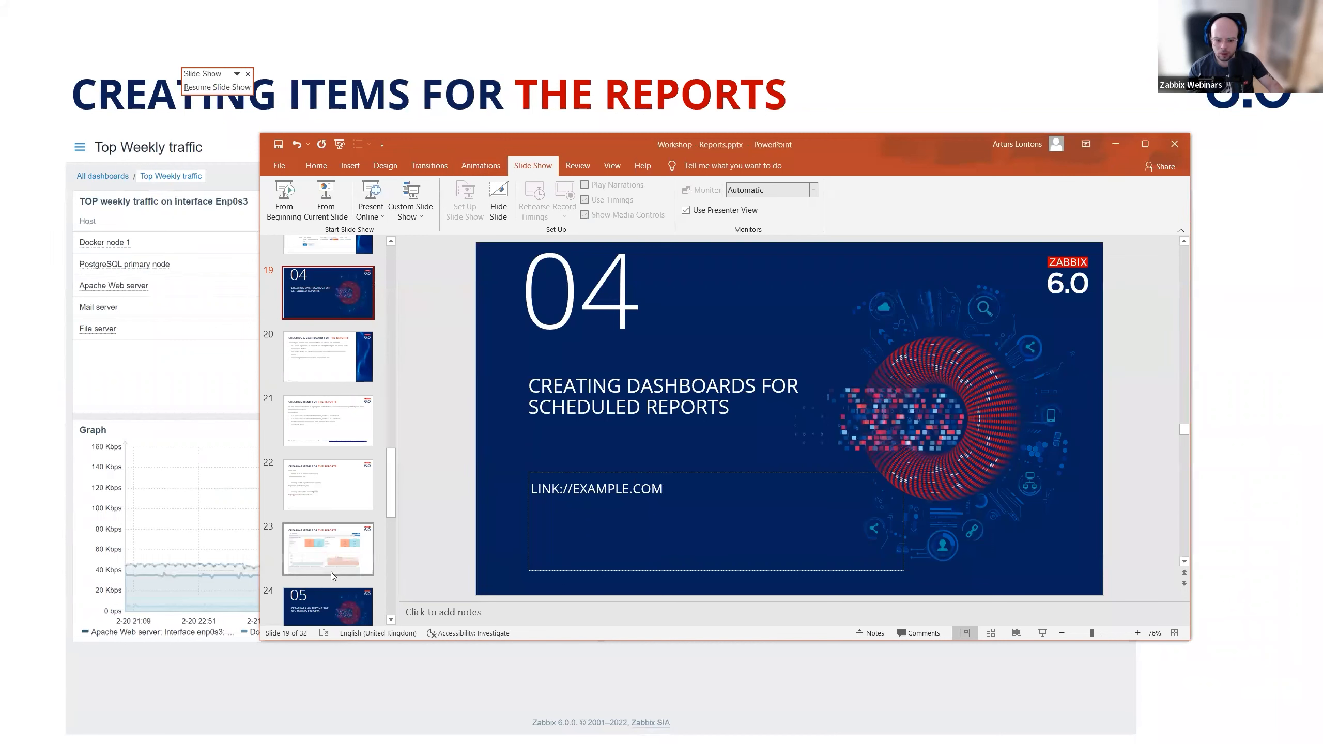
{"action": "left_click", "coordinate": [327, 596]}
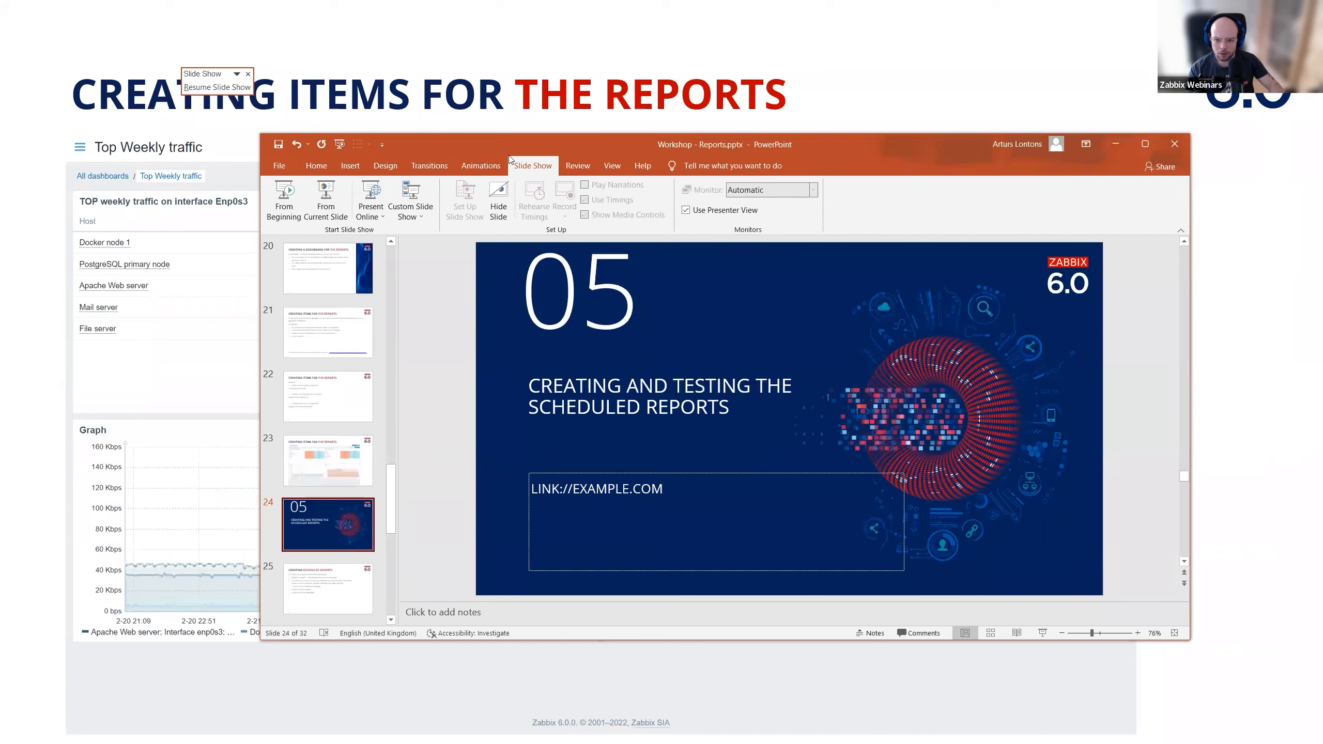
{"action": "key", "text": "alt+Tab"}
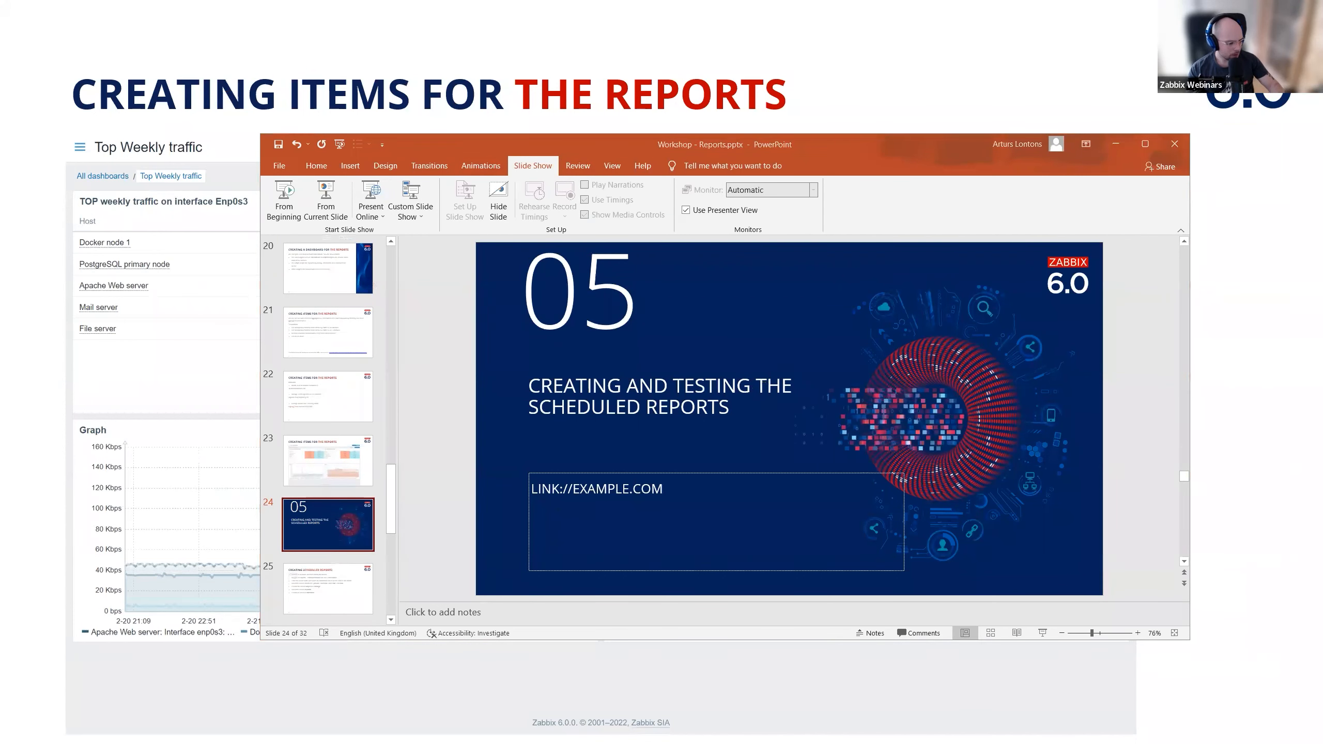
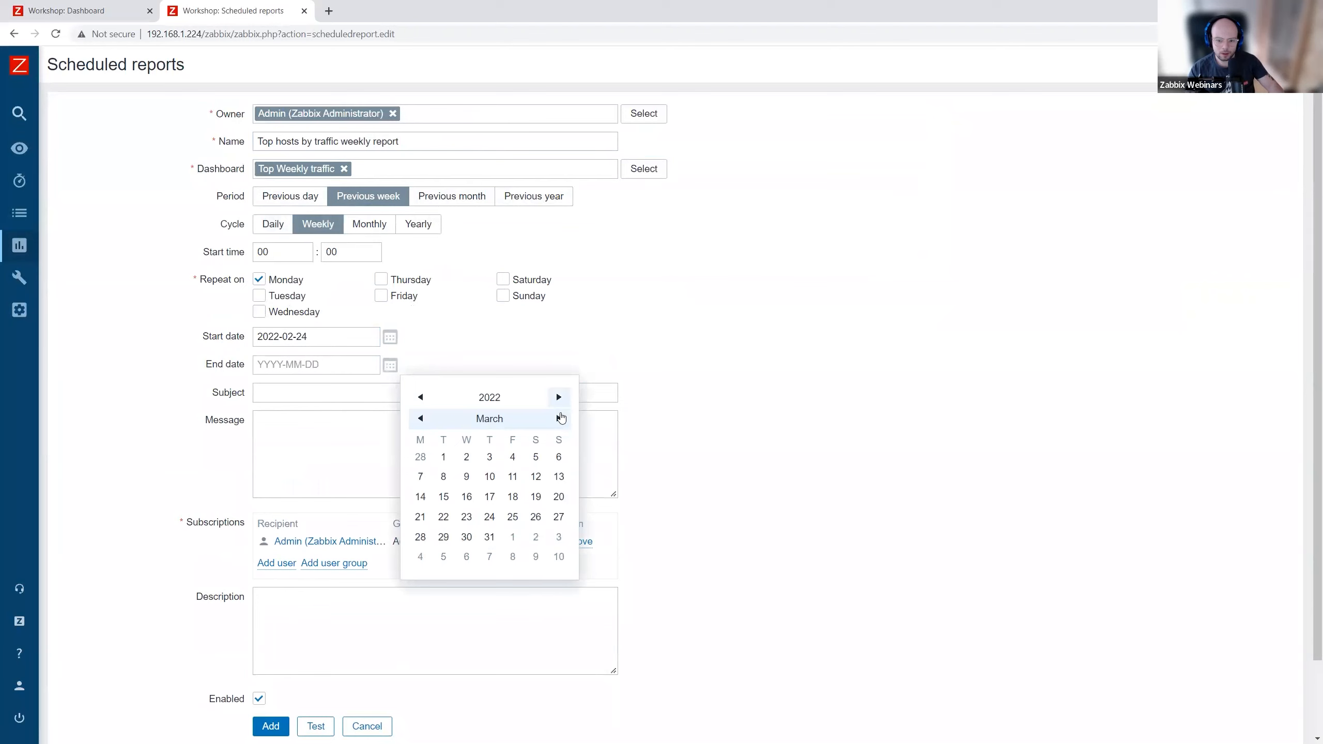
- Set the scheduled report's end date to 2023-02-24 using the calendar
{"action": "left_click", "coordinate": [558, 397]}
{"action": "left_click", "coordinate": [558, 418]}
{"action": "left_click", "coordinate": [420, 419]}
{"action": "left_click", "coordinate": [421, 419]}
{"action": "left_click", "coordinate": [420, 418]}
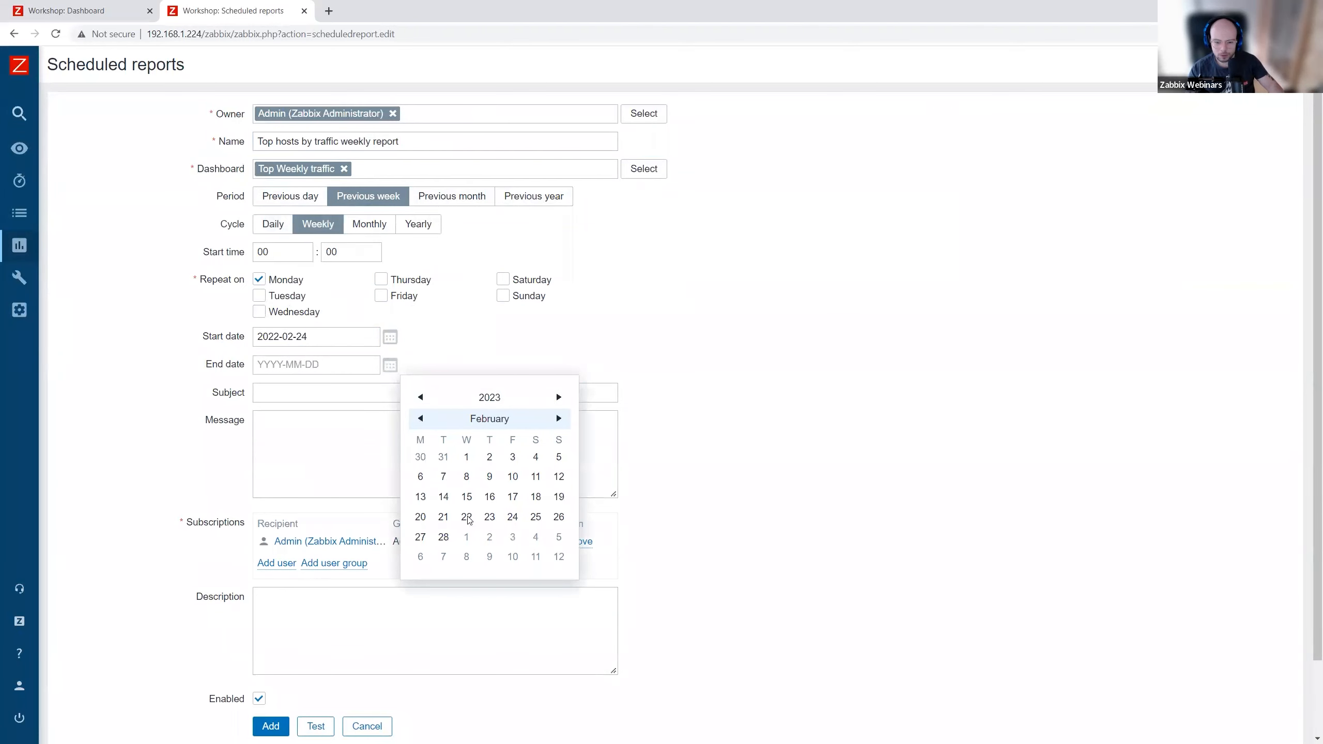
{"action": "left_click", "coordinate": [512, 516]}
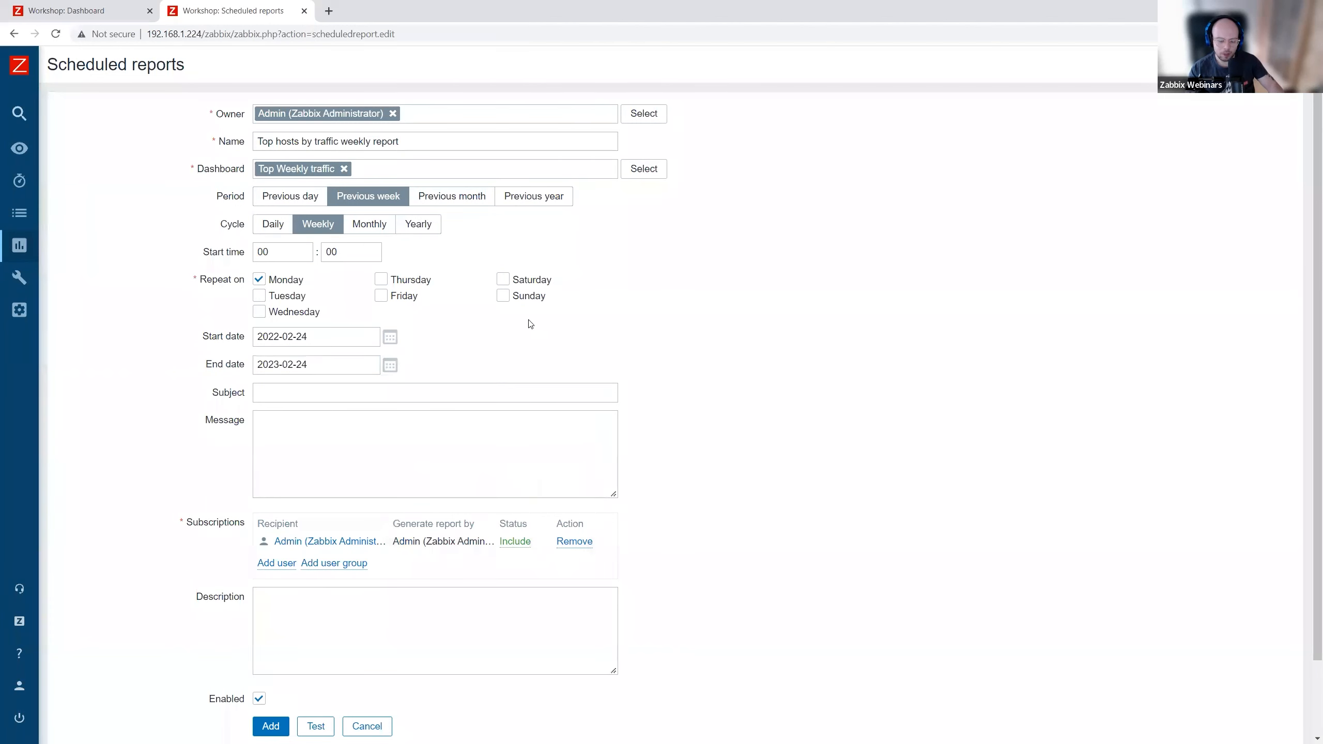
- Enter "Weekly traffic report generated on {DATE}" as the report's subject
{"action": "left_click", "coordinate": [428, 389]}
{"action": "type", "text": "Week"}
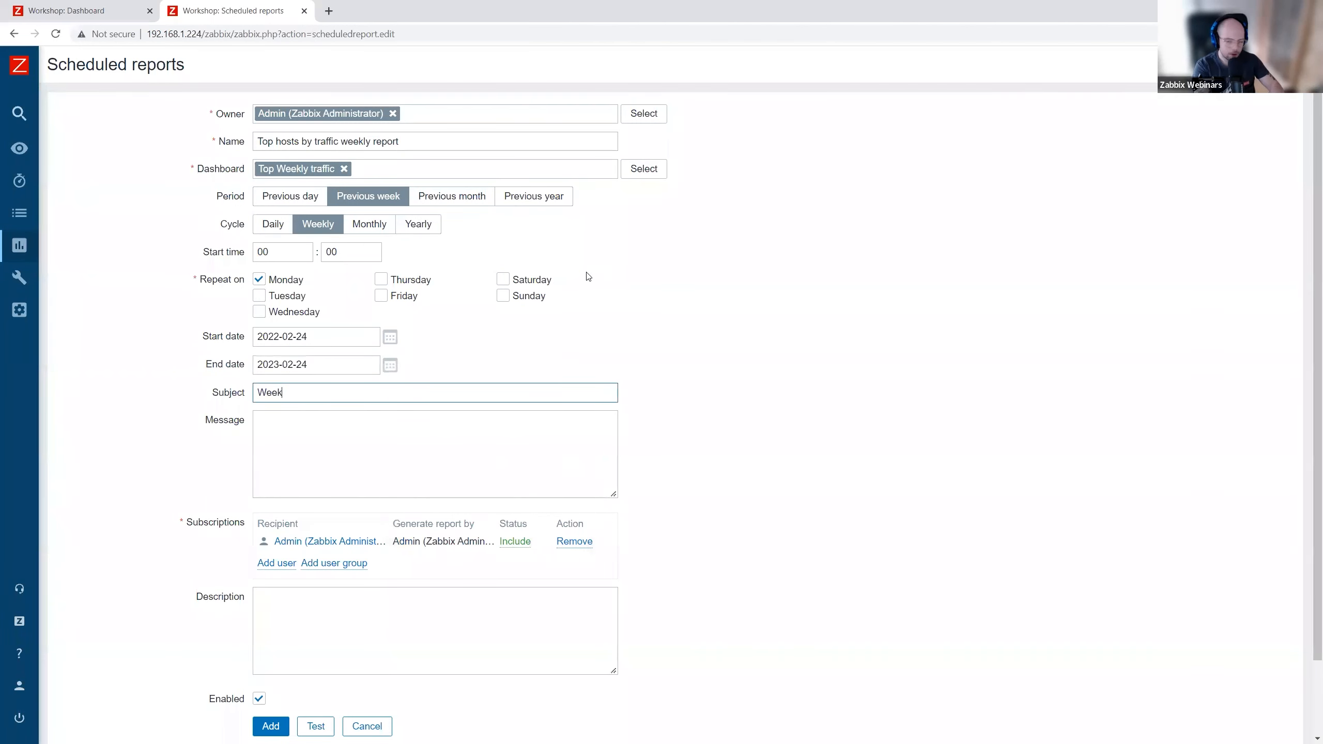
{"action": "type", "text": "ly traffic report"}
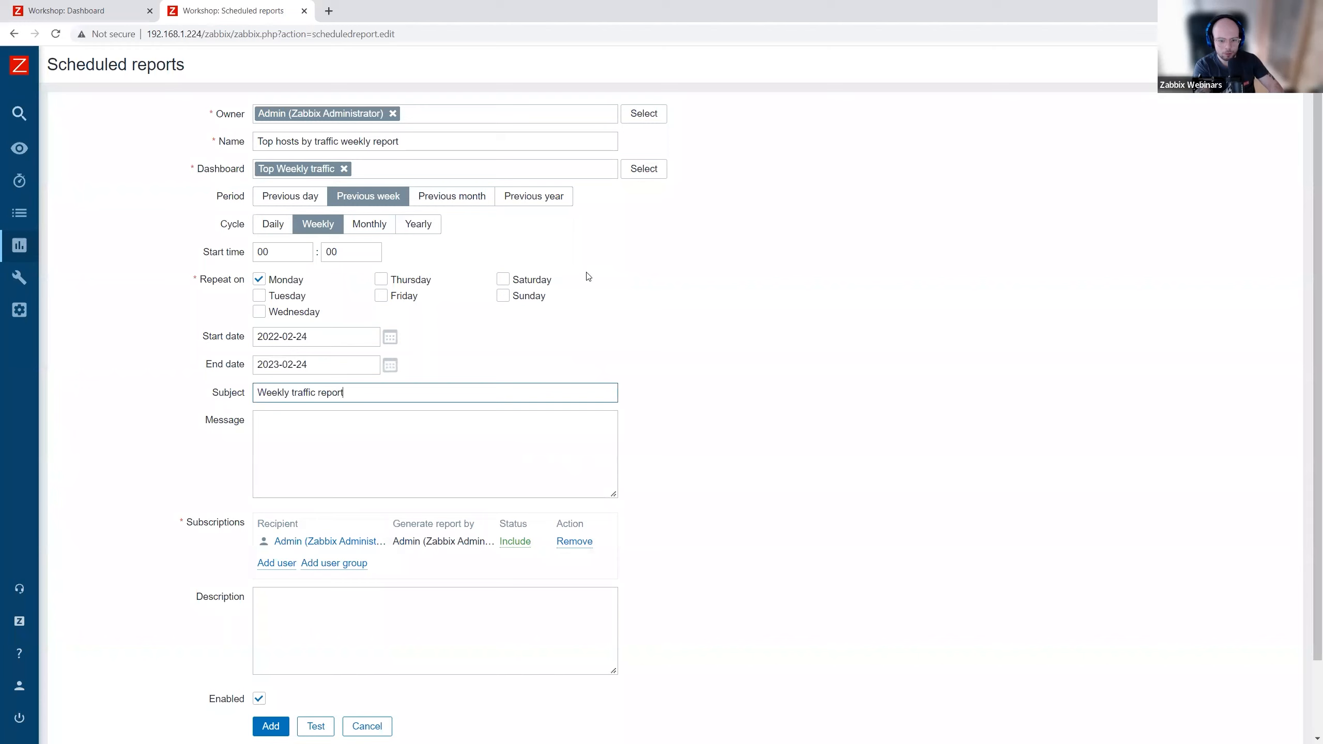
{"action": "type", "text": " generated on {DATE}"}
{"action": "key", "text": "Tab"}
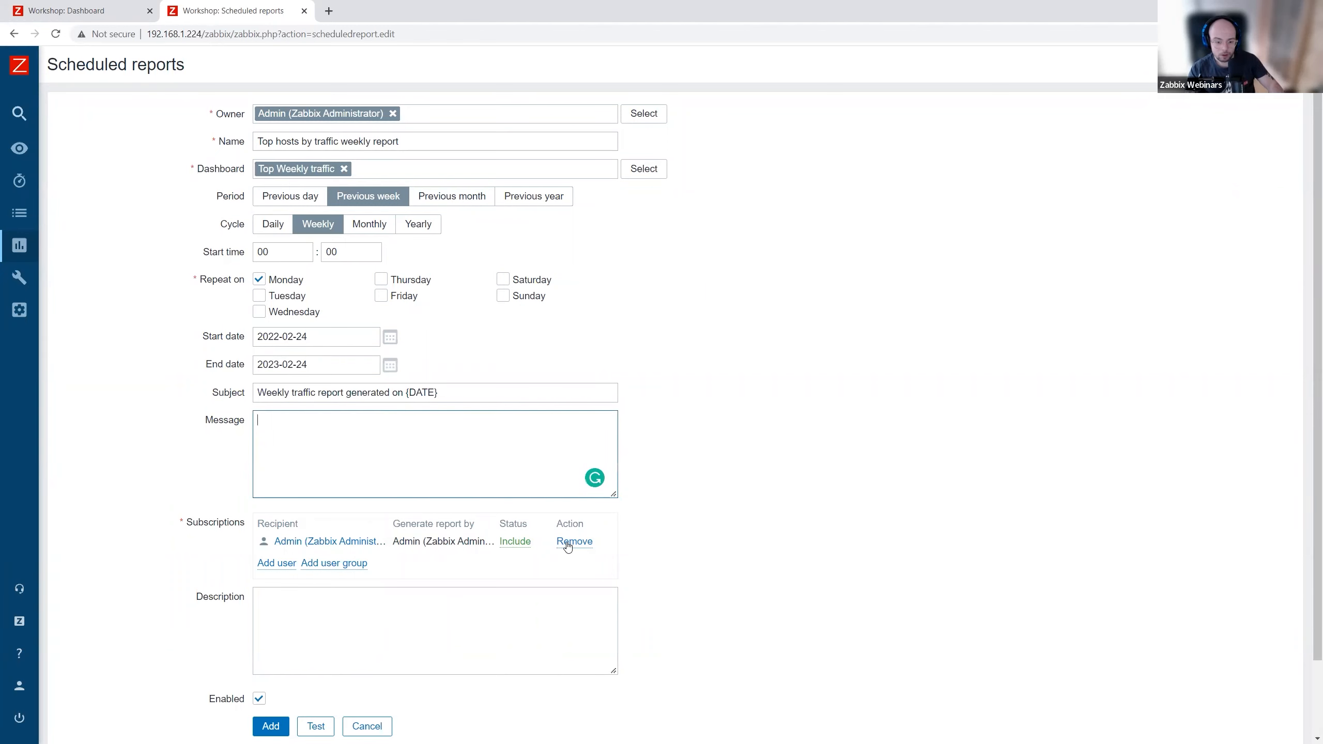
- Replace the Admin subscription with the report recipient's user account, generating the report by Recipient with status Include
{"action": "left_click", "coordinate": [573, 542]}
{"action": "left_click", "coordinate": [278, 542]}
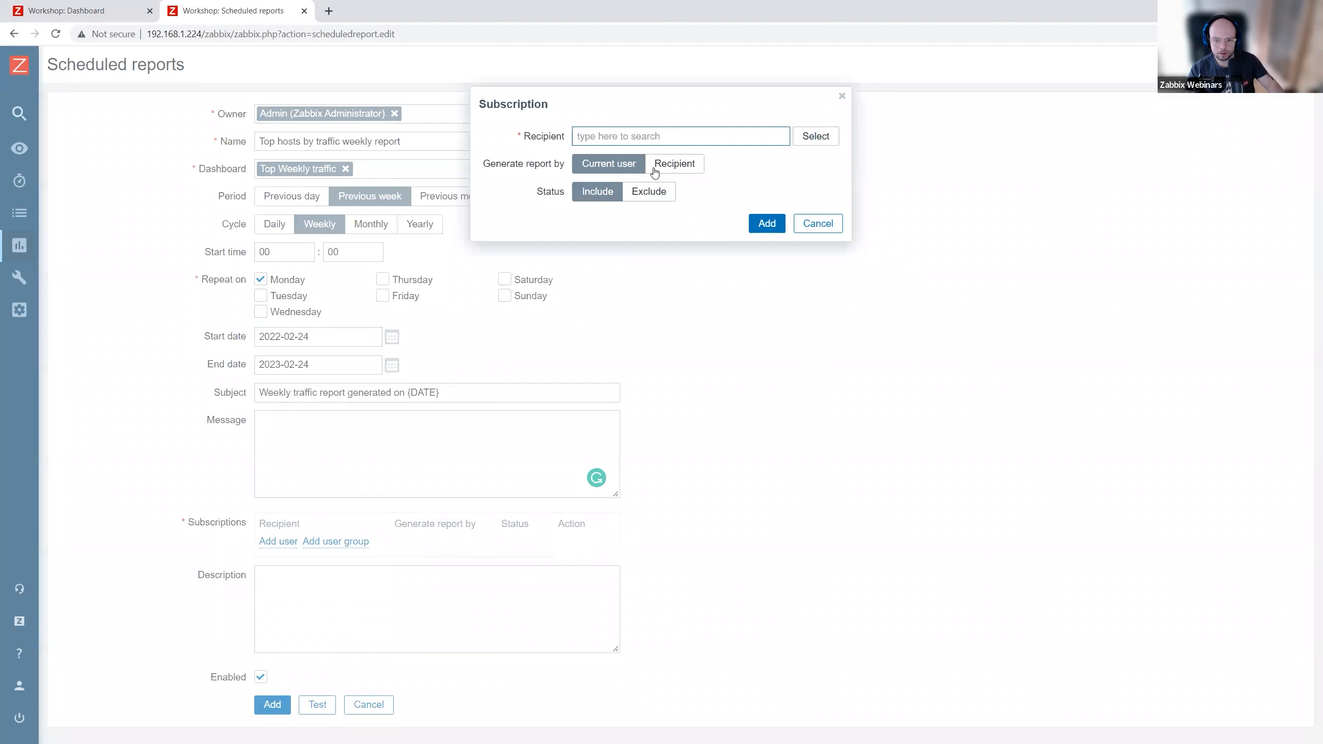
{"action": "left_click", "coordinate": [816, 136]}
{"action": "left_click", "coordinate": [438, 184]}
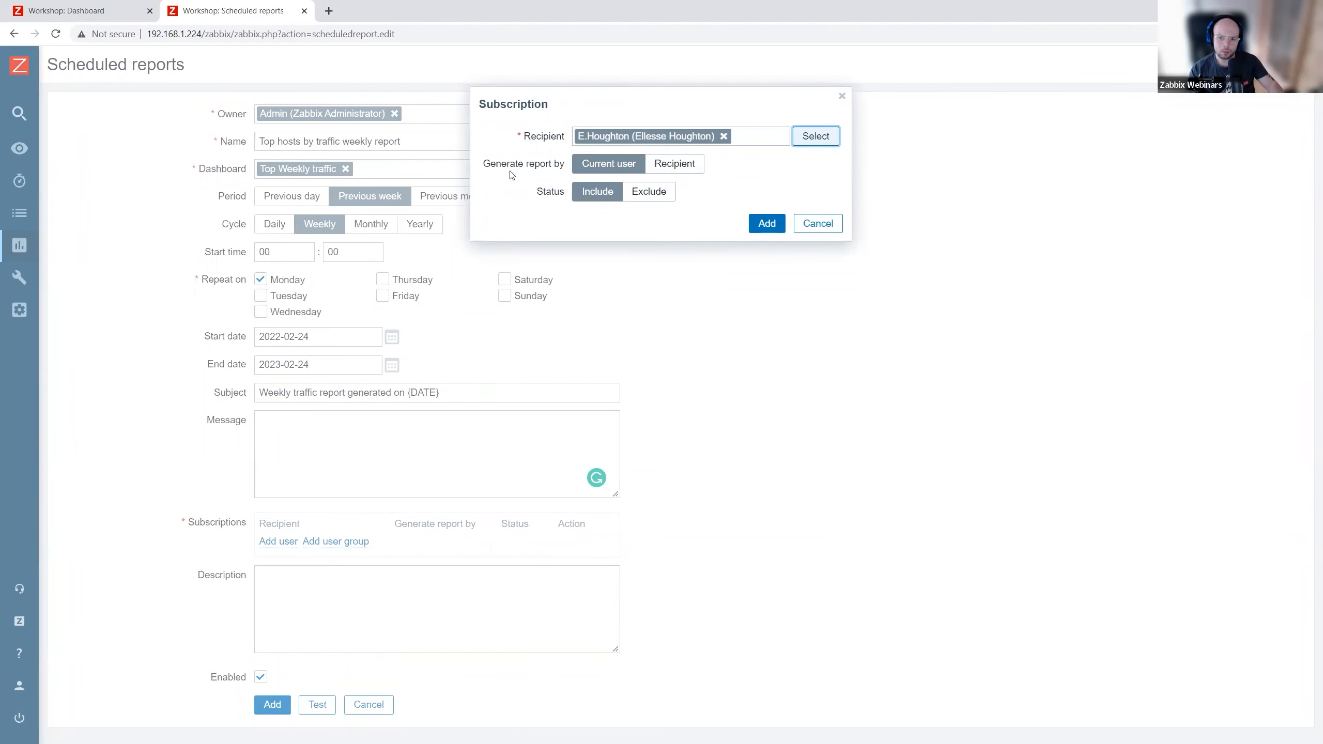
{"action": "left_click", "coordinate": [672, 164]}
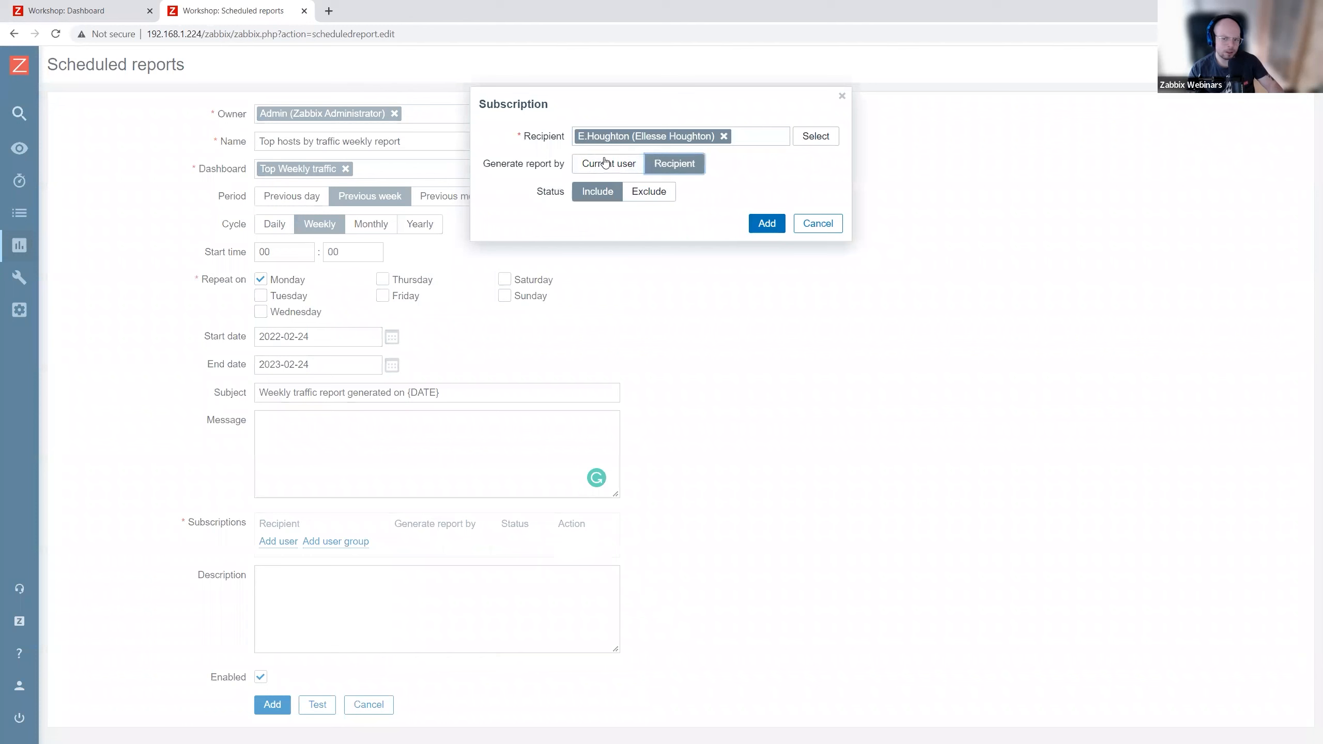
{"action": "left_click", "coordinate": [773, 224]}
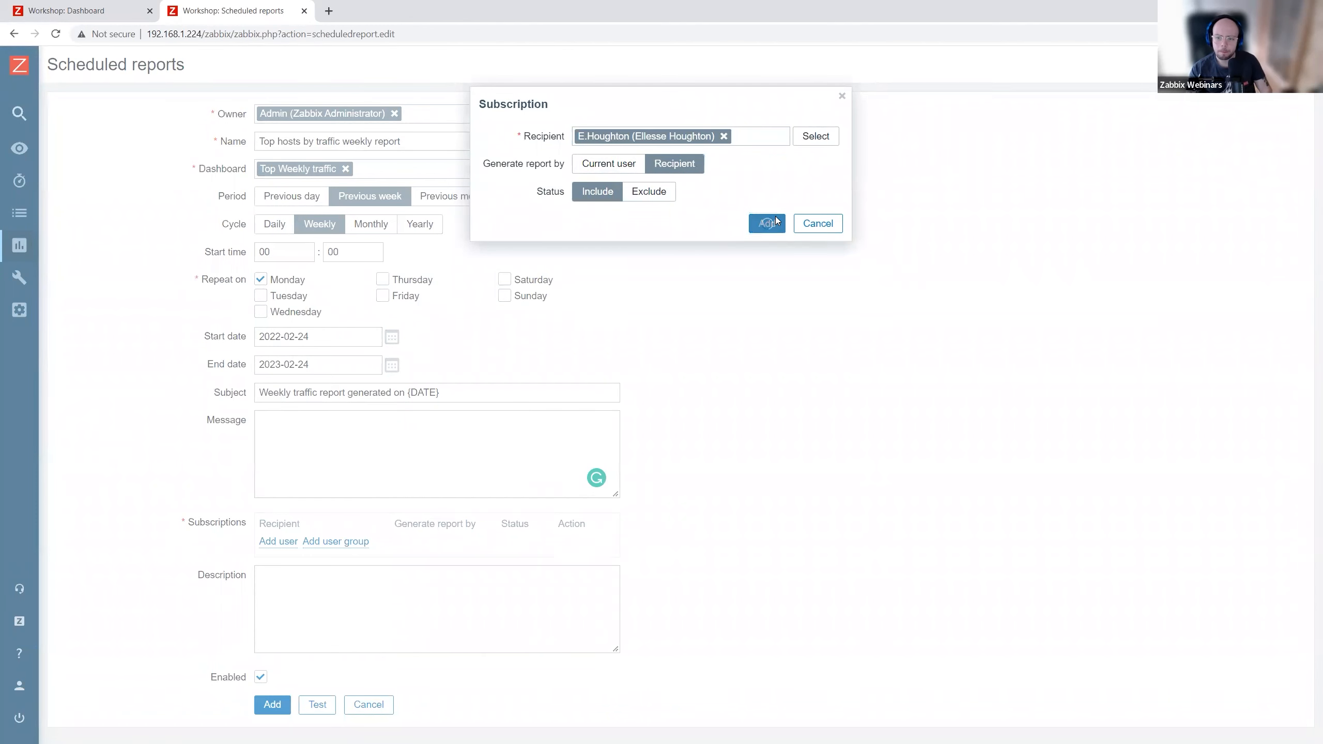
- Describe the report as "Weekly traffic report based on Top weekly traffic dashboard" and add it
{"action": "left_click", "coordinate": [432, 624]}
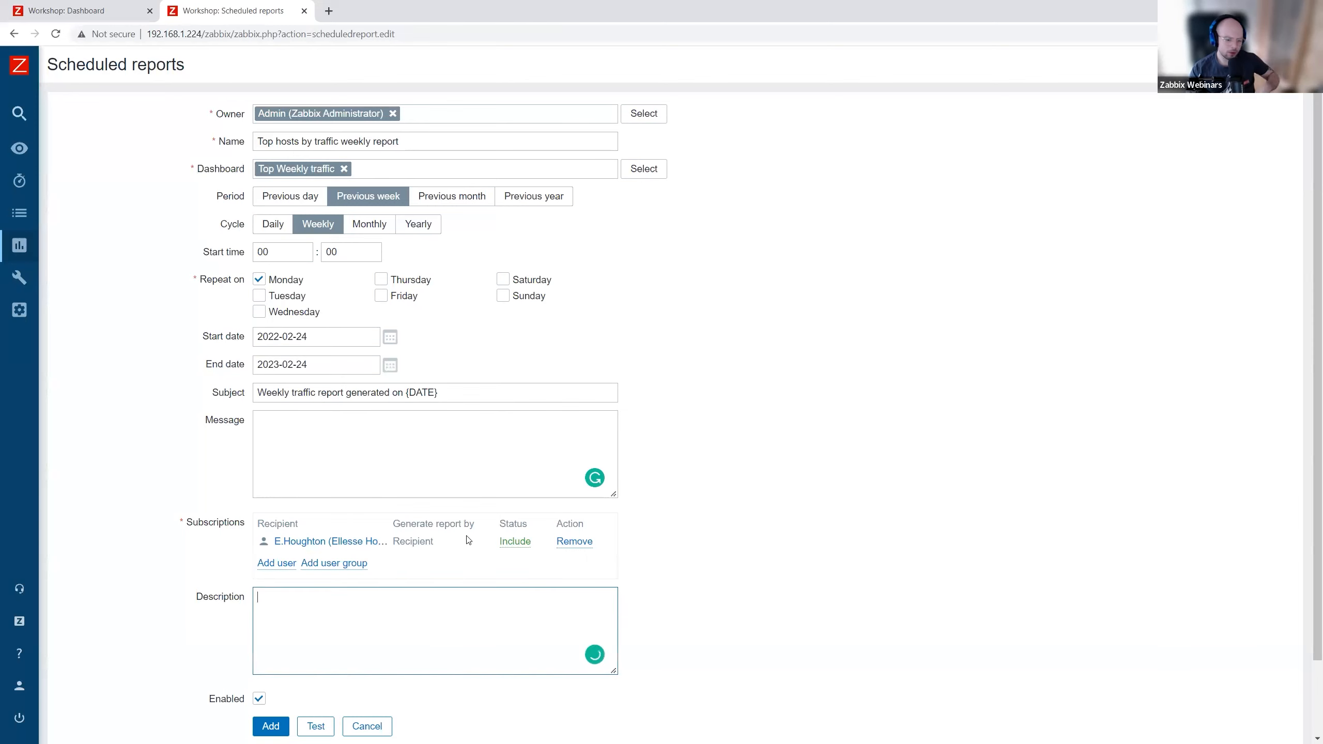
{"action": "type", "text": "Weekly traffic report based on"}
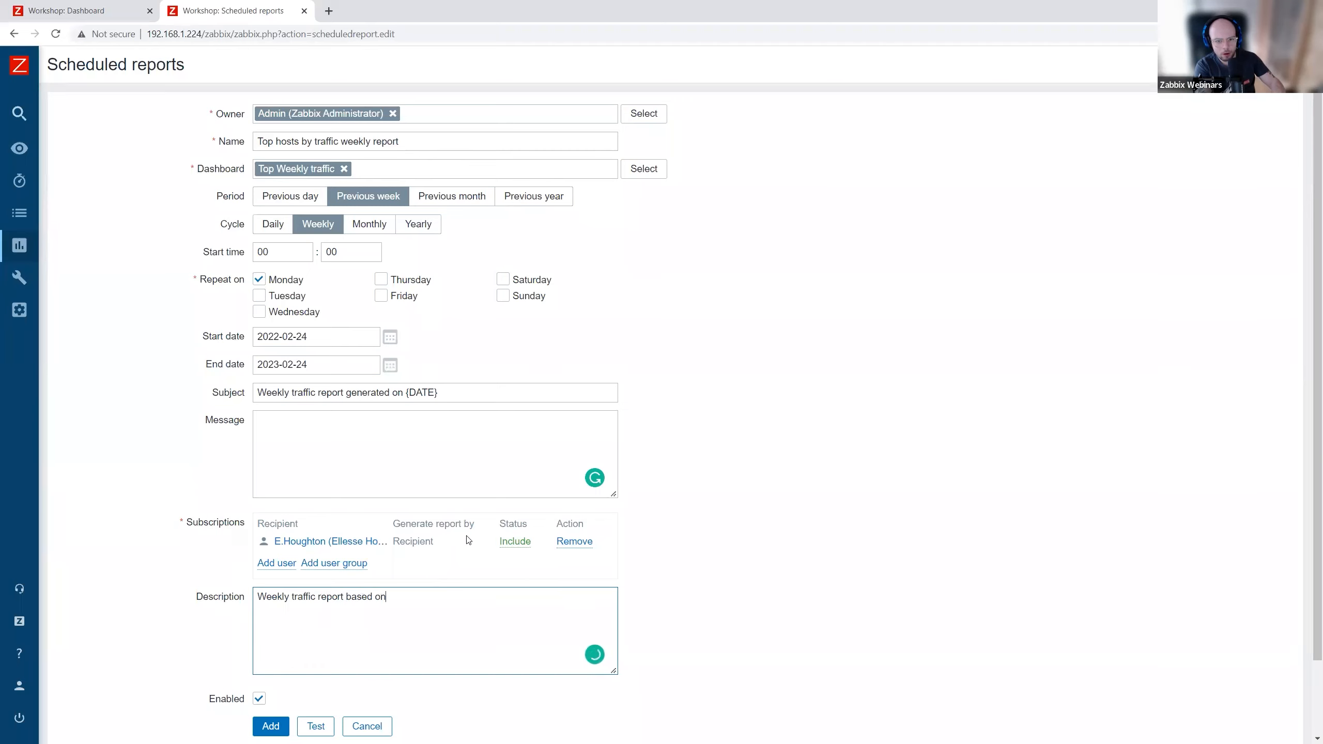
{"action": "type", "text": " Top weekly traffic dashboard"}
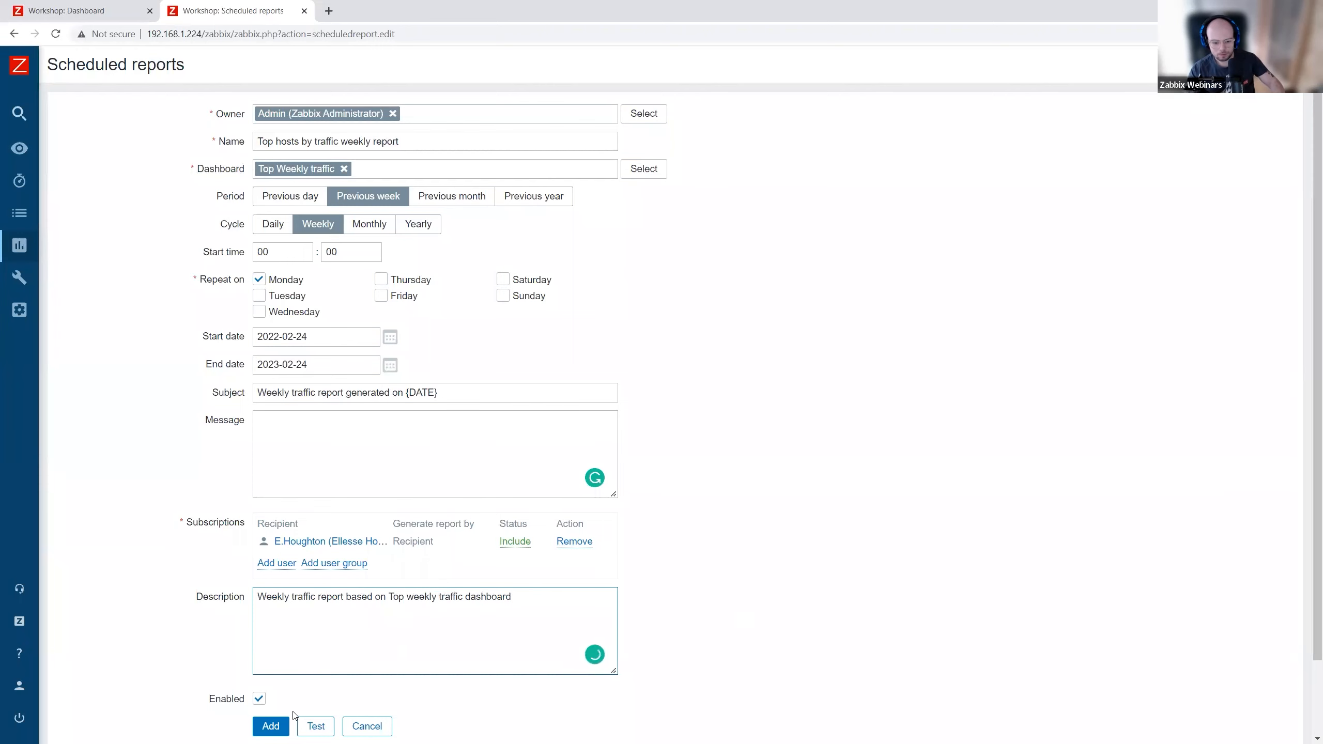
{"action": "left_click", "coordinate": [272, 726]}
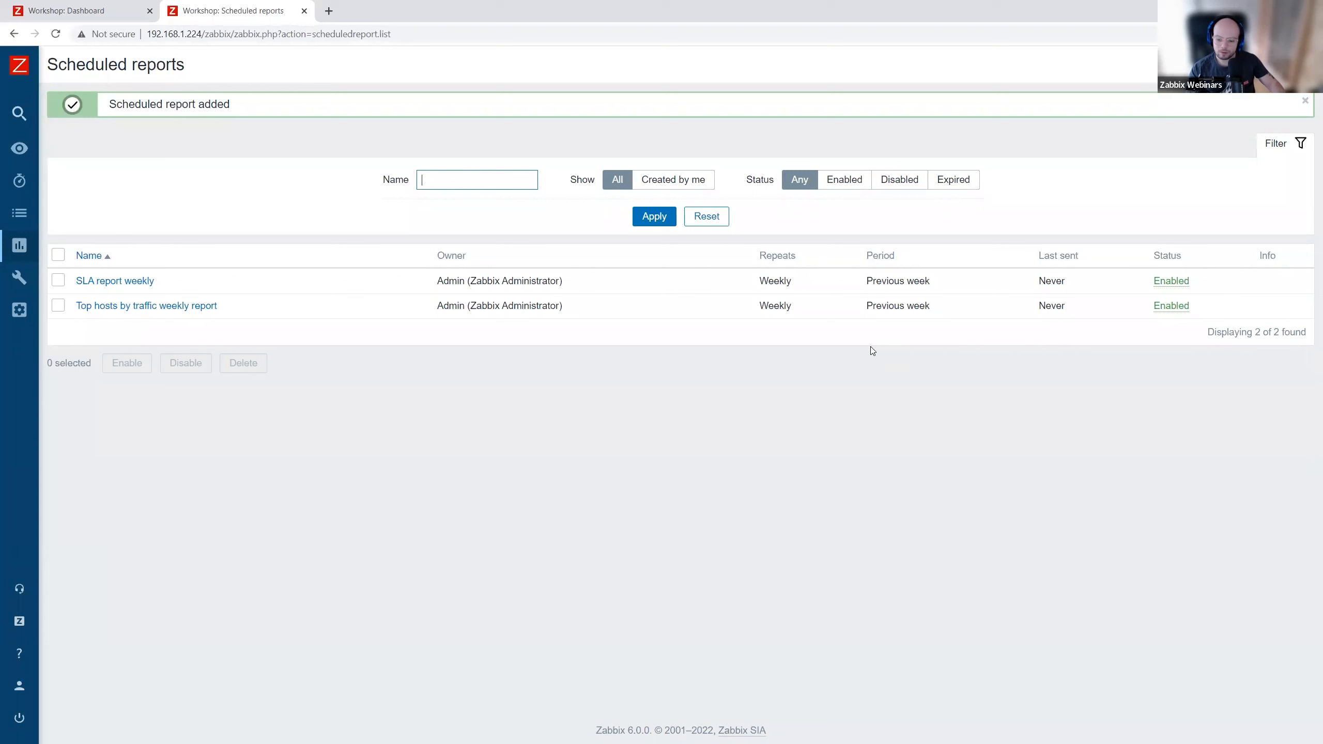
- Reopen the Top hosts by traffic weekly report, review its settings, and update it without changing any values
{"action": "left_click", "coordinate": [208, 305]}
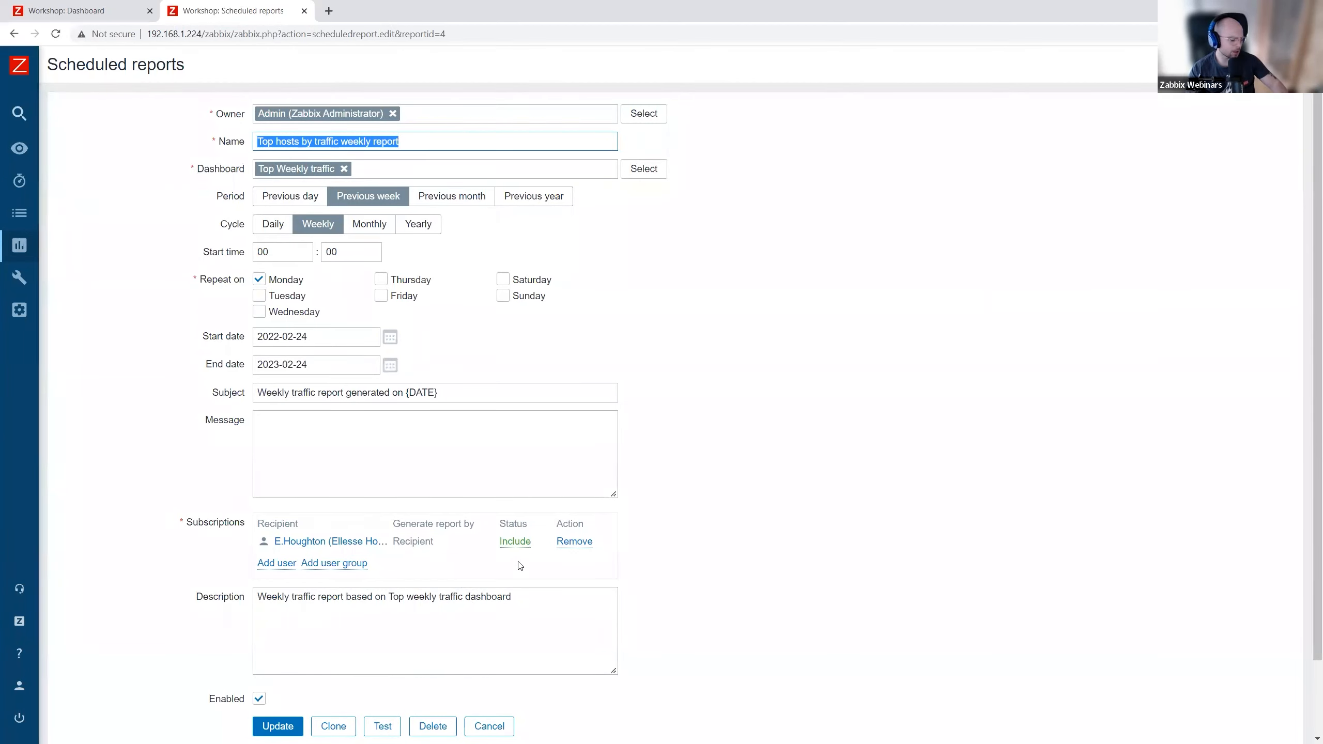
{"action": "left_click", "coordinate": [651, 27]}
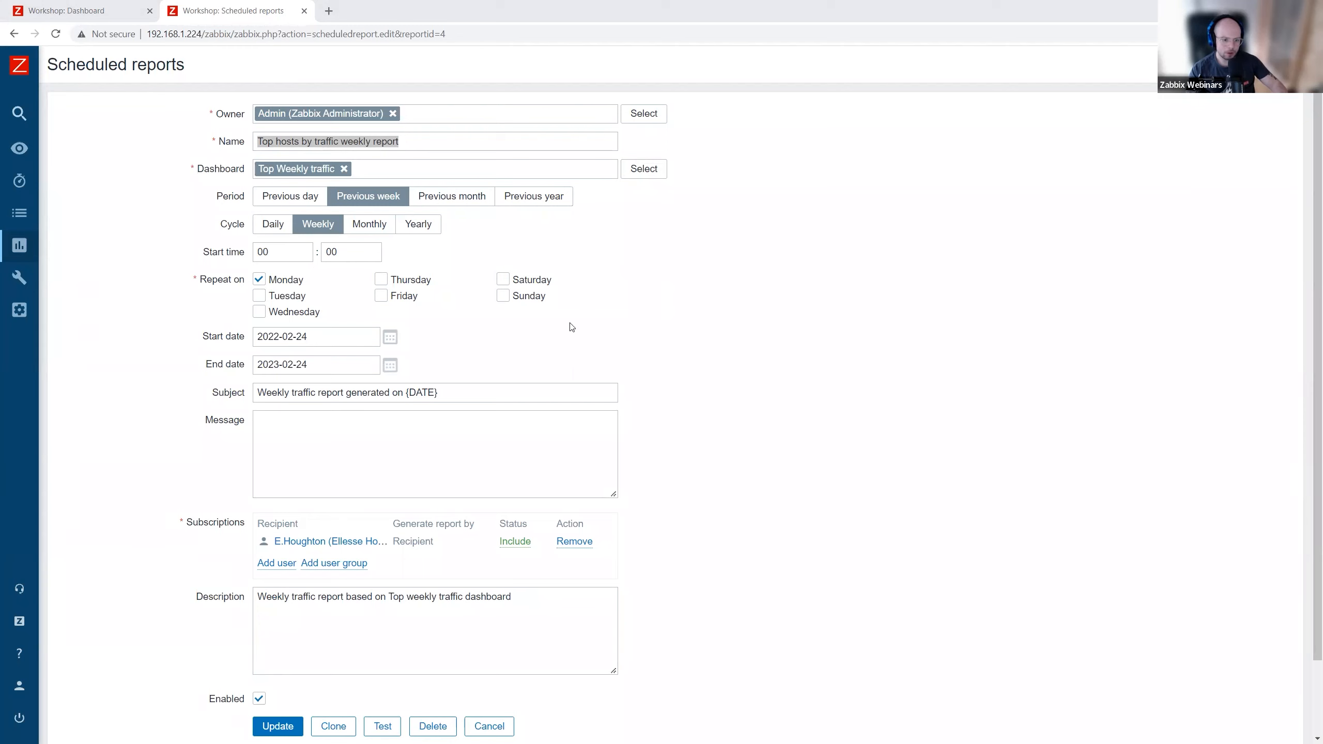
{"action": "mouse_move", "coordinate": [21, 157]}
{"action": "left_click", "coordinate": [96, 152]}
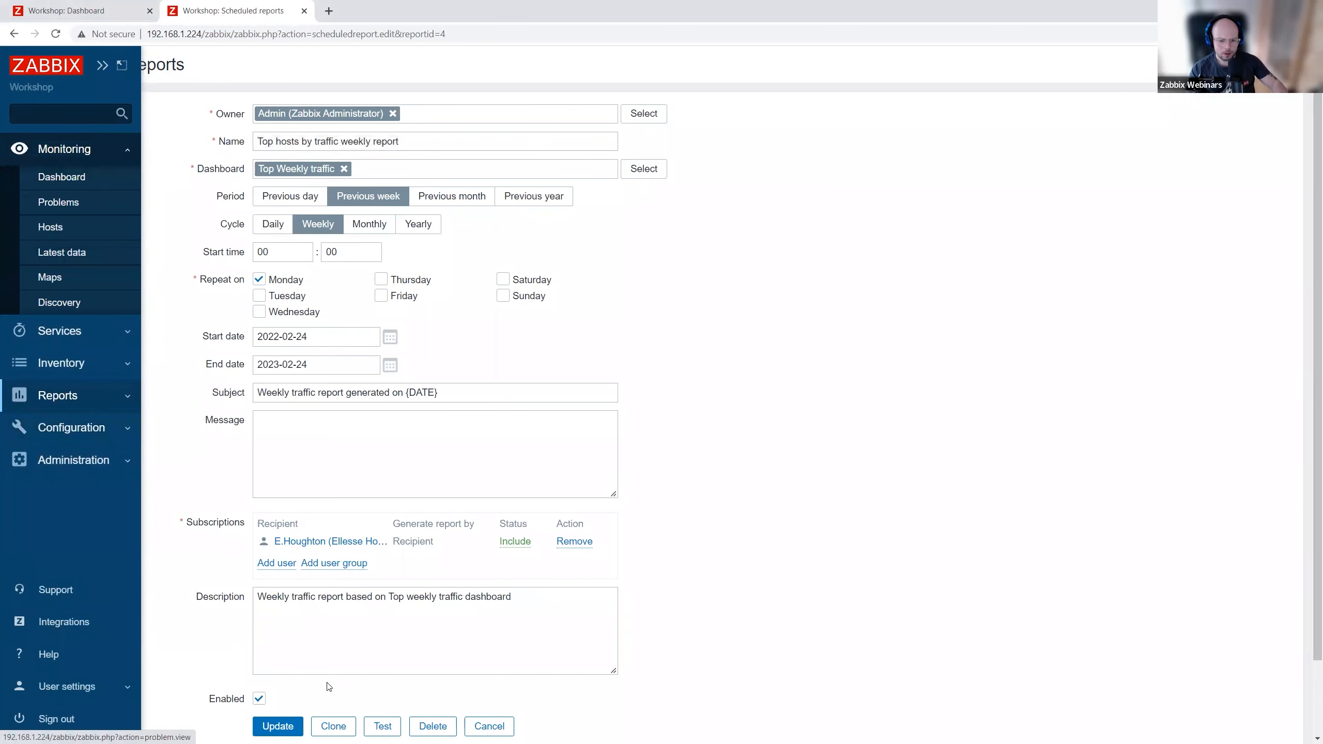
{"action": "left_click", "coordinate": [281, 725]}
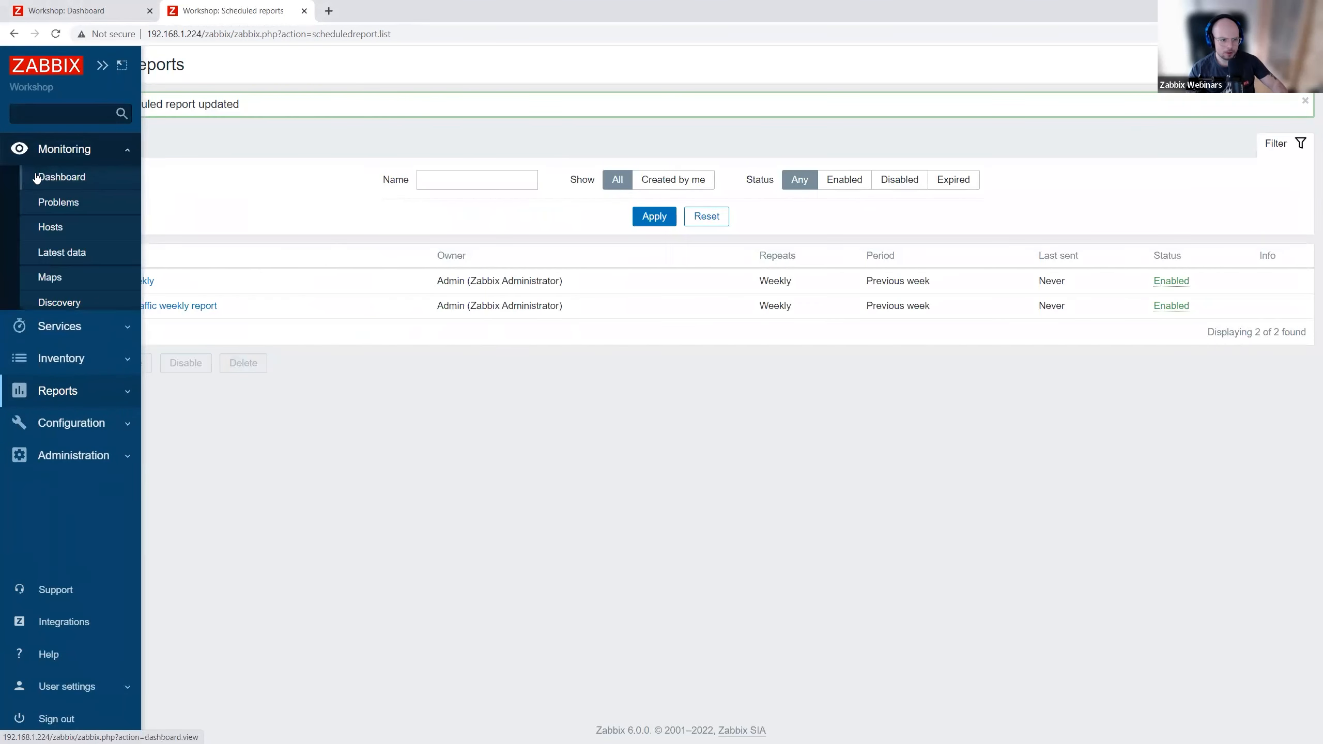
- Edit the Top Weekly traffic dashboard and delete the "TOP weekly traffic on All interfaces" widget and the received-traffic graph
{"action": "left_click", "coordinate": [37, 178]}
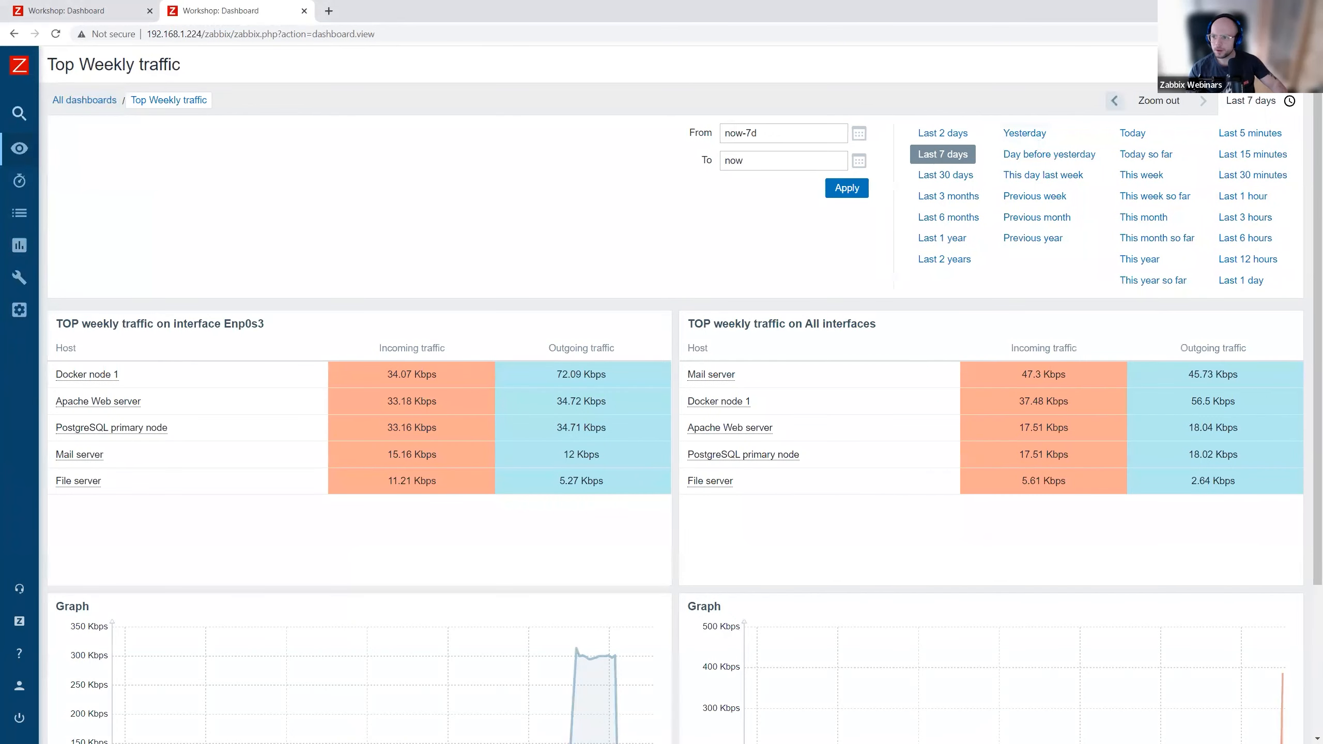
{"action": "left_click", "coordinate": [1198, 64]}
{"action": "left_click", "coordinate": [1292, 161]}
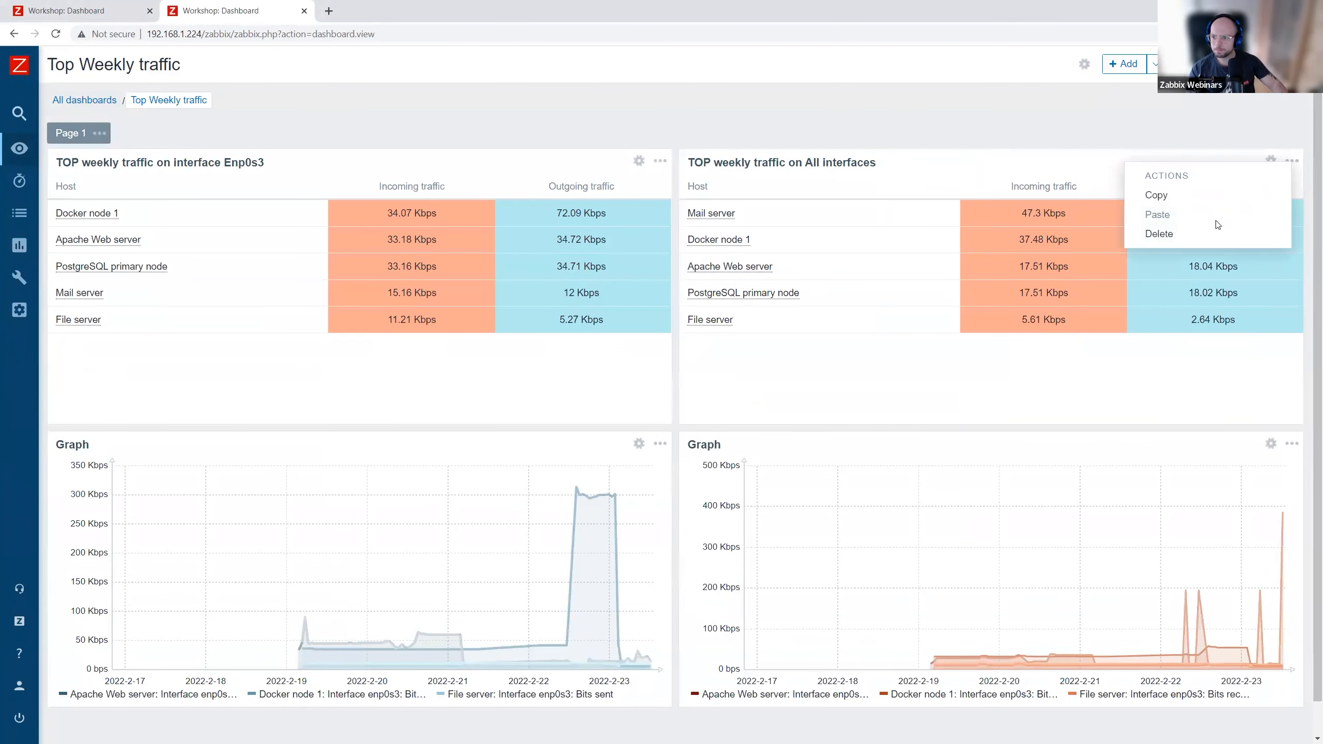
{"action": "left_click", "coordinate": [1218, 234]}
{"action": "left_click", "coordinate": [1294, 443]}
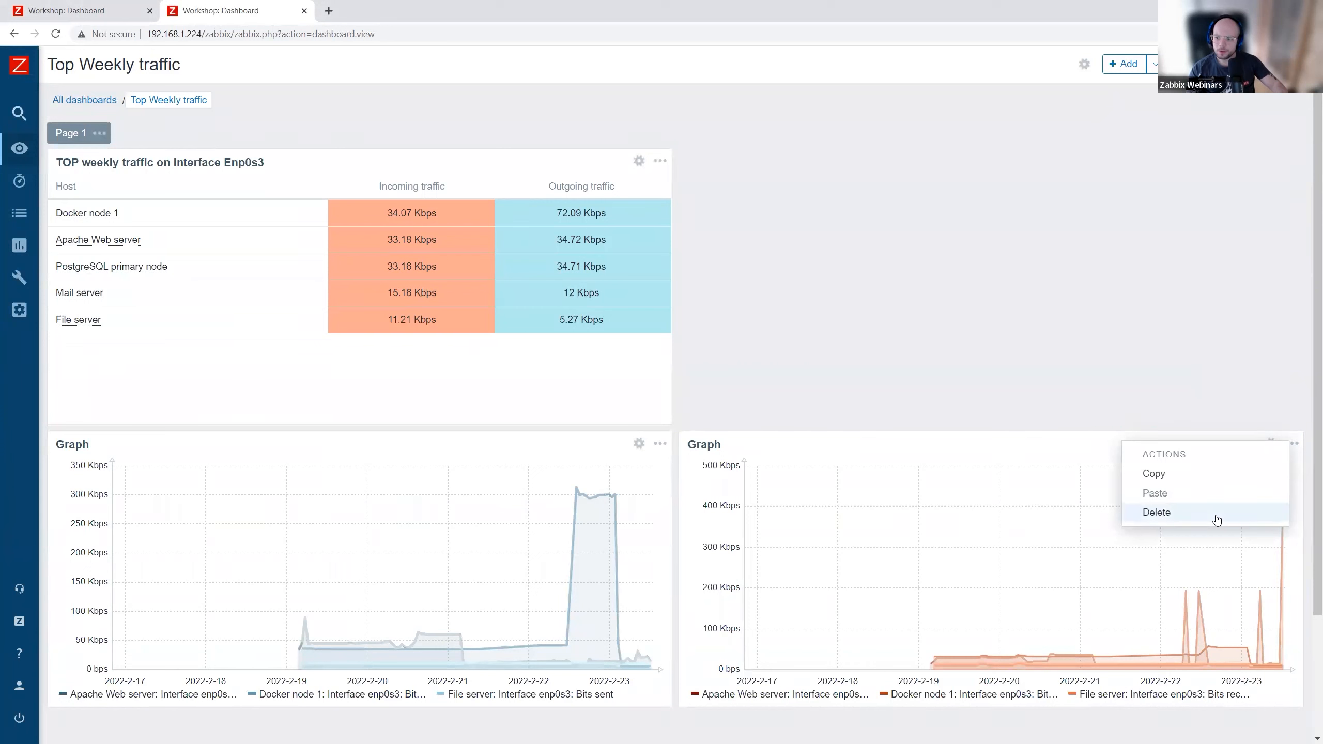
{"action": "left_click", "coordinate": [1217, 513]}
- Centre the interface Enp0s3 traffic widget and the remaining graph horizontally on the dashboard, and save the changes
{"action": "left_click_drag", "start_coordinate": [531, 180], "coordinate": [795, 156]}
{"action": "left_click_drag", "start_coordinate": [643, 451], "coordinate": [906, 459]}
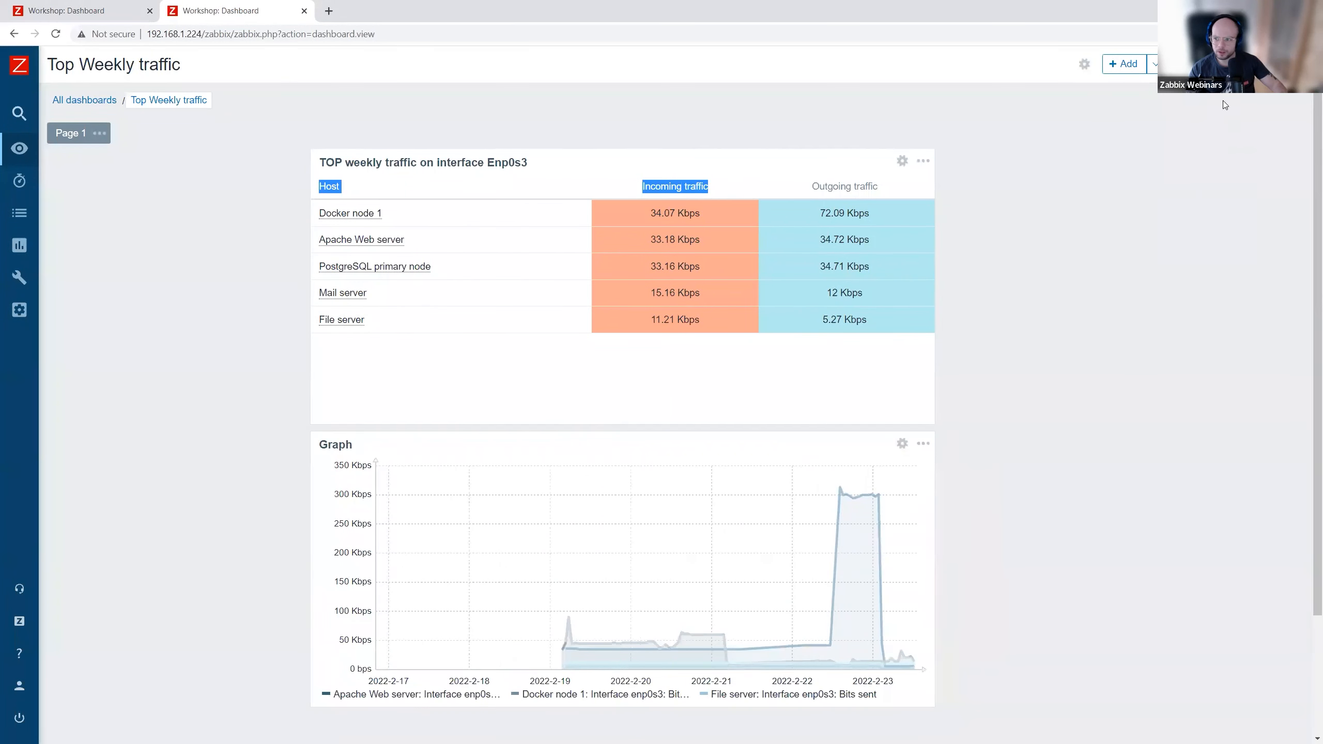
{"action": "left_click", "coordinate": [1214, 64]}
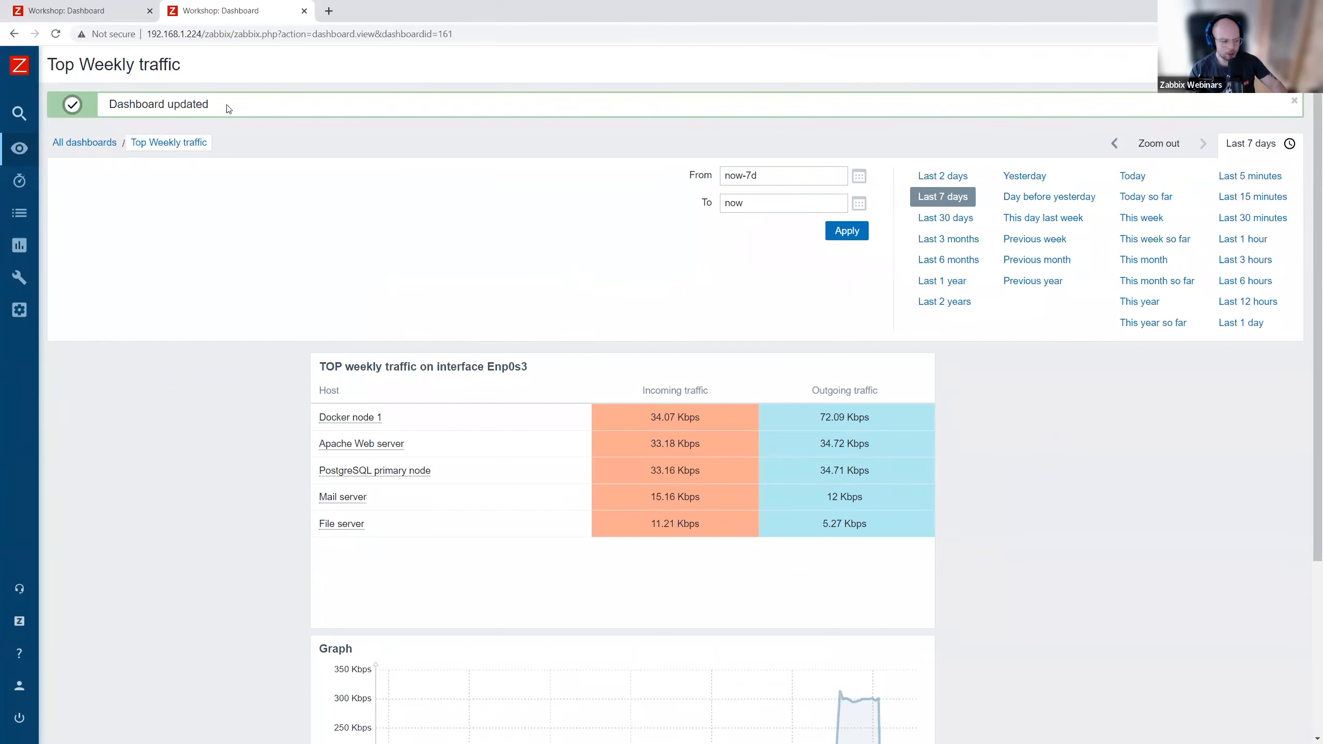
- Open the Top hosts by traffic weekly report from the scheduled reports and run a test of its generation
{"action": "left_click", "coordinate": [18, 246]}
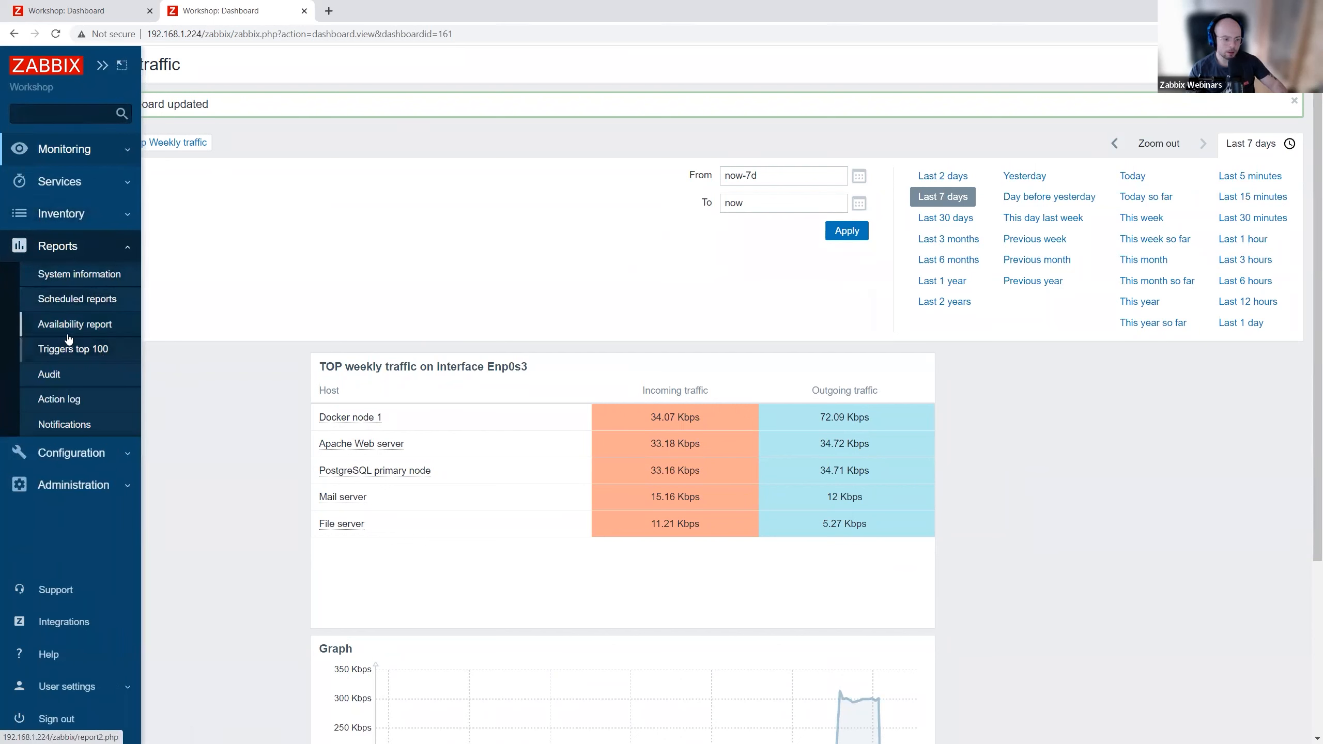
{"action": "left_click", "coordinate": [85, 303]}
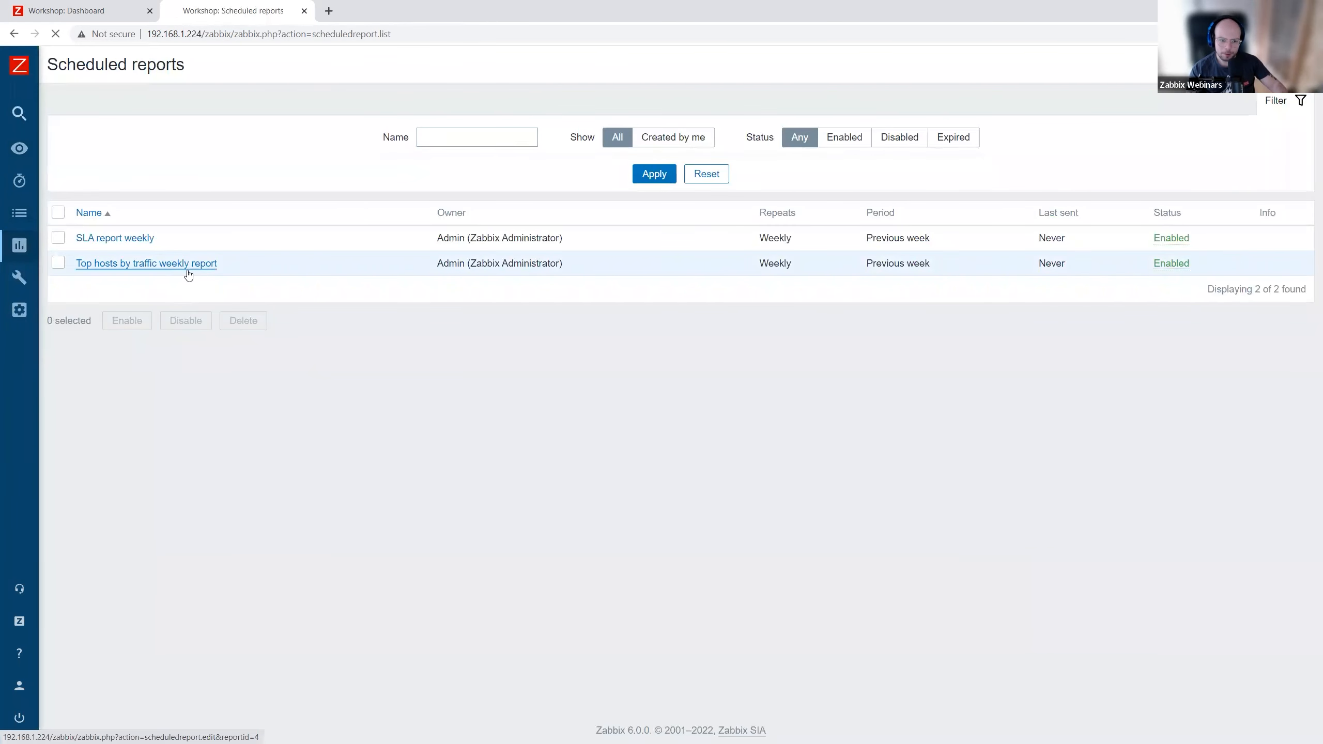
{"action": "left_click", "coordinate": [186, 266]}
{"action": "scroll", "coordinate": [388, 563], "scroll_direction": "down", "scroll_amount": 1}
{"action": "left_click", "coordinate": [384, 661]}
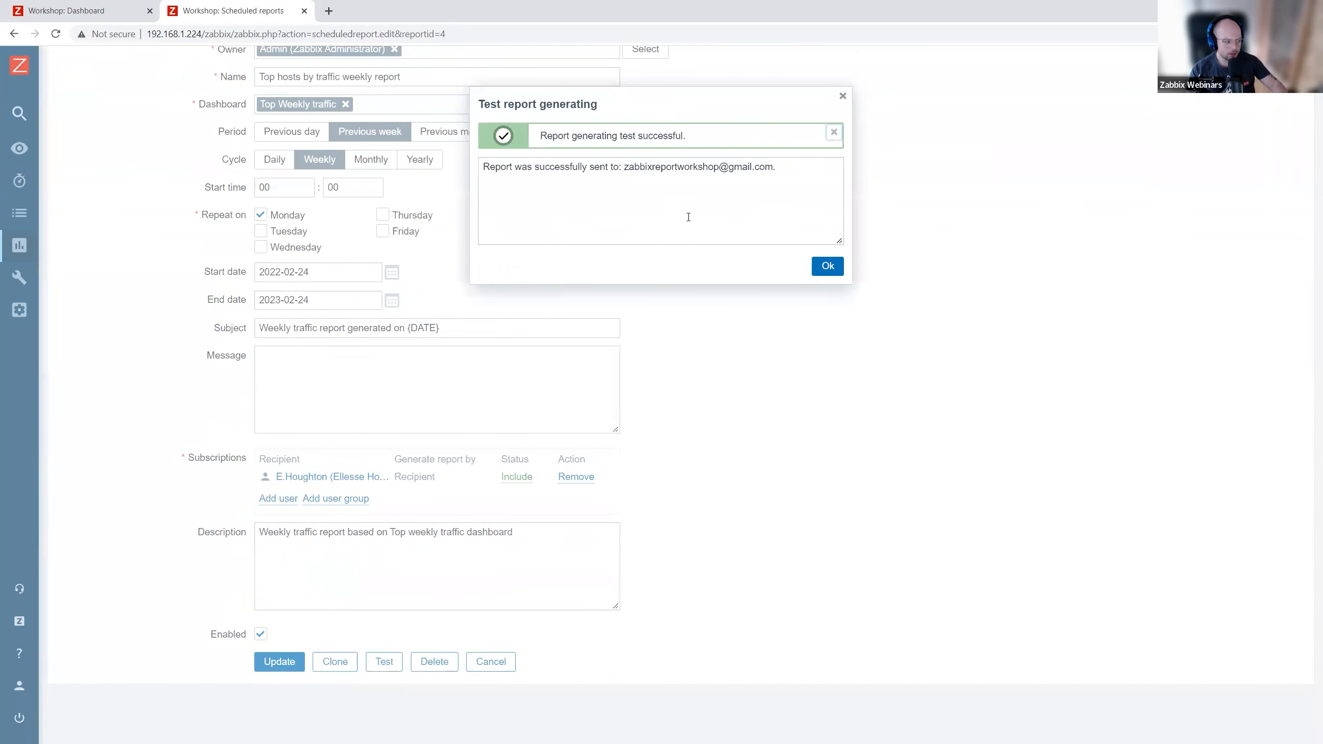
{"action": "left_click", "coordinate": [827, 266]}
- Examine the generated PDF Top_hosts_by_traffic_weekly_report_2022-02-24_08-52.pdf, covering the traffic table and graph, and close it
{"action": "key", "text": "alt+Tab"}
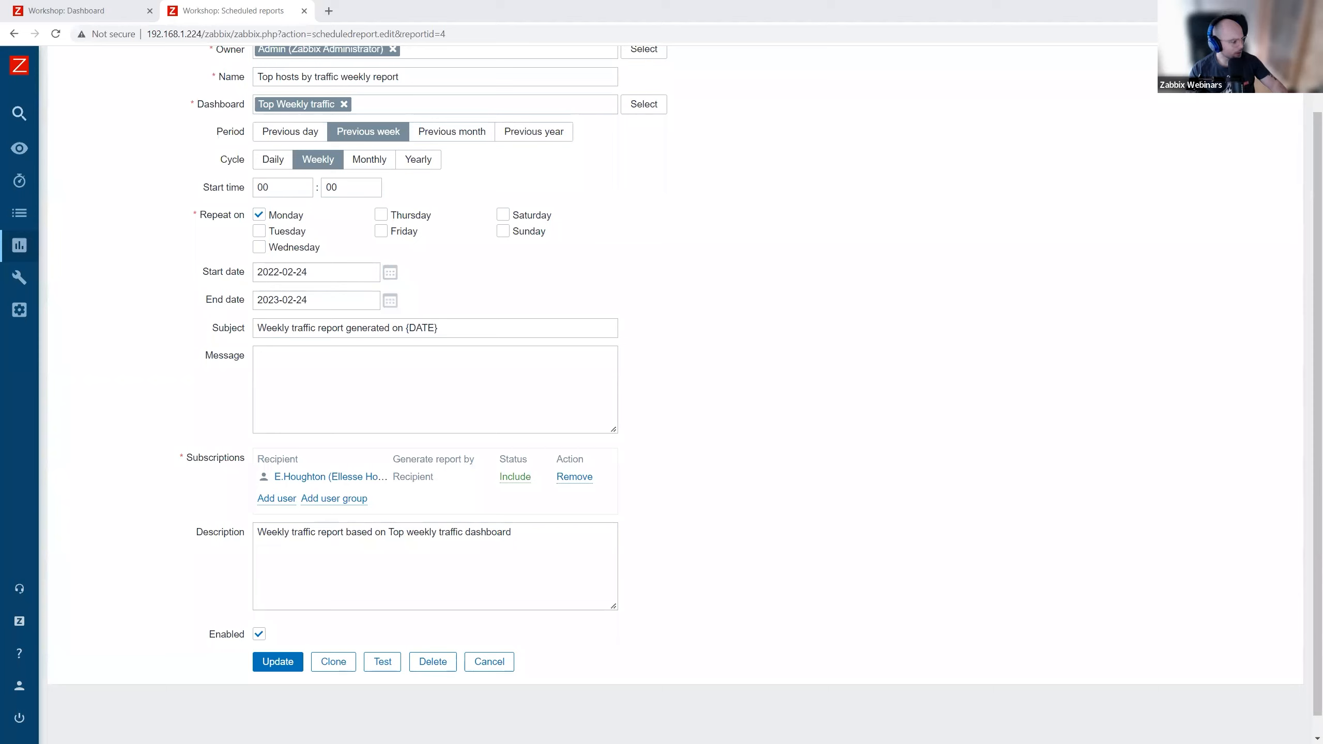
{"action": "key", "text": "super+shift+Right"}
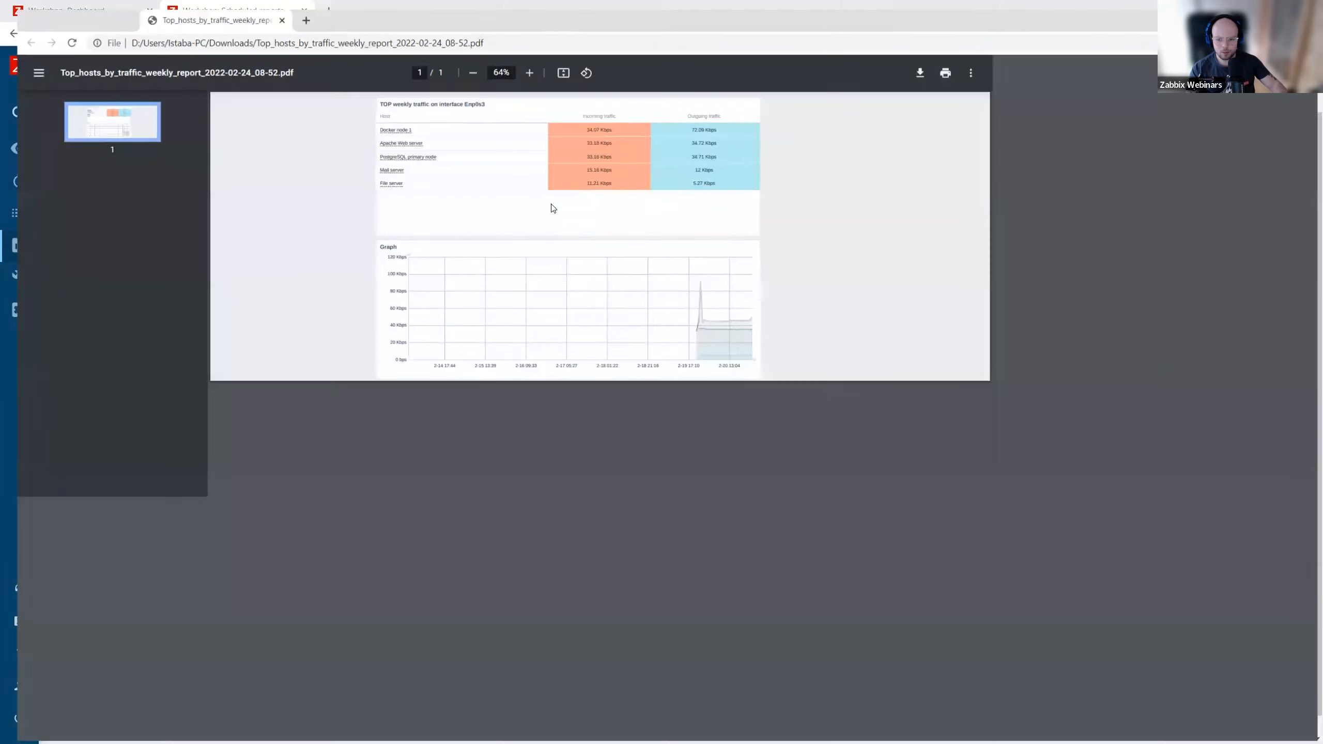
{"action": "scroll", "coordinate": [758, 180], "scroll_direction": "up", "scroll_amount": 5, "text": "ctrl"}
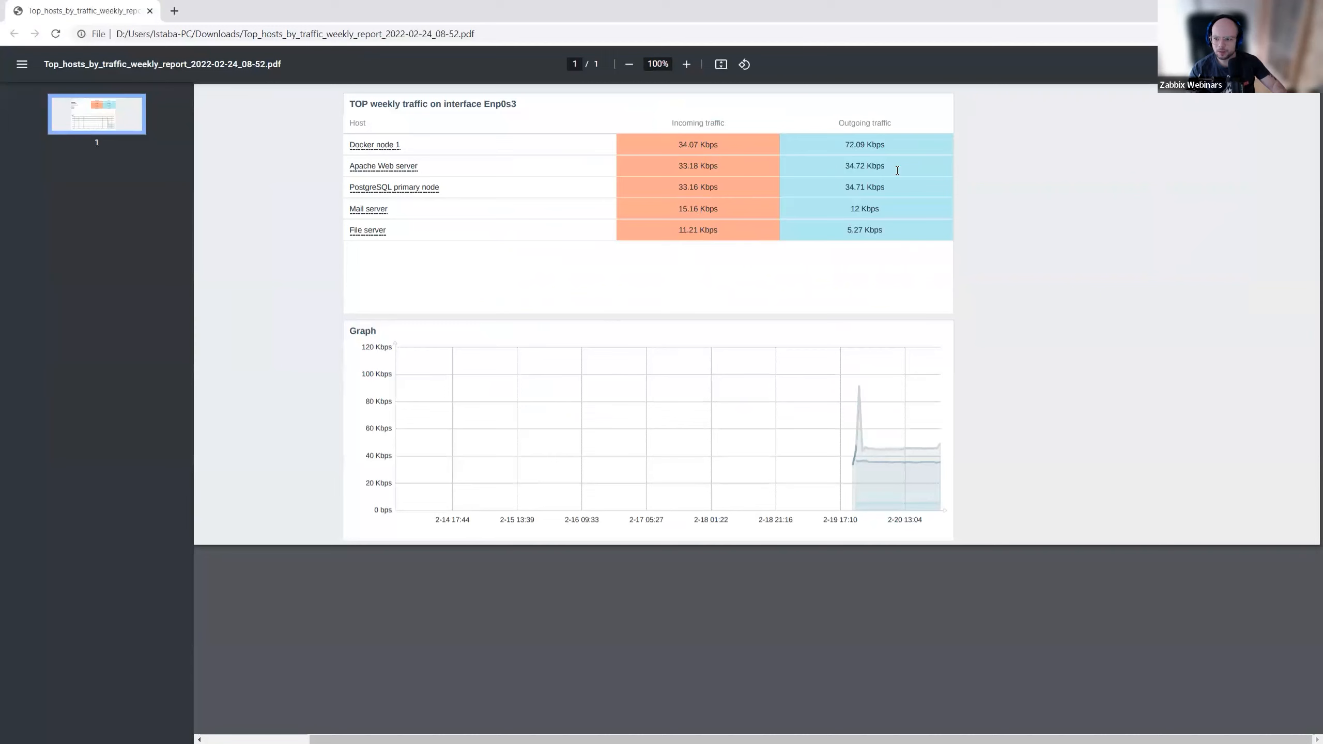
{"action": "scroll", "coordinate": [776, 370], "scroll_direction": "down", "scroll_amount": 3, "text": "ctrl"}
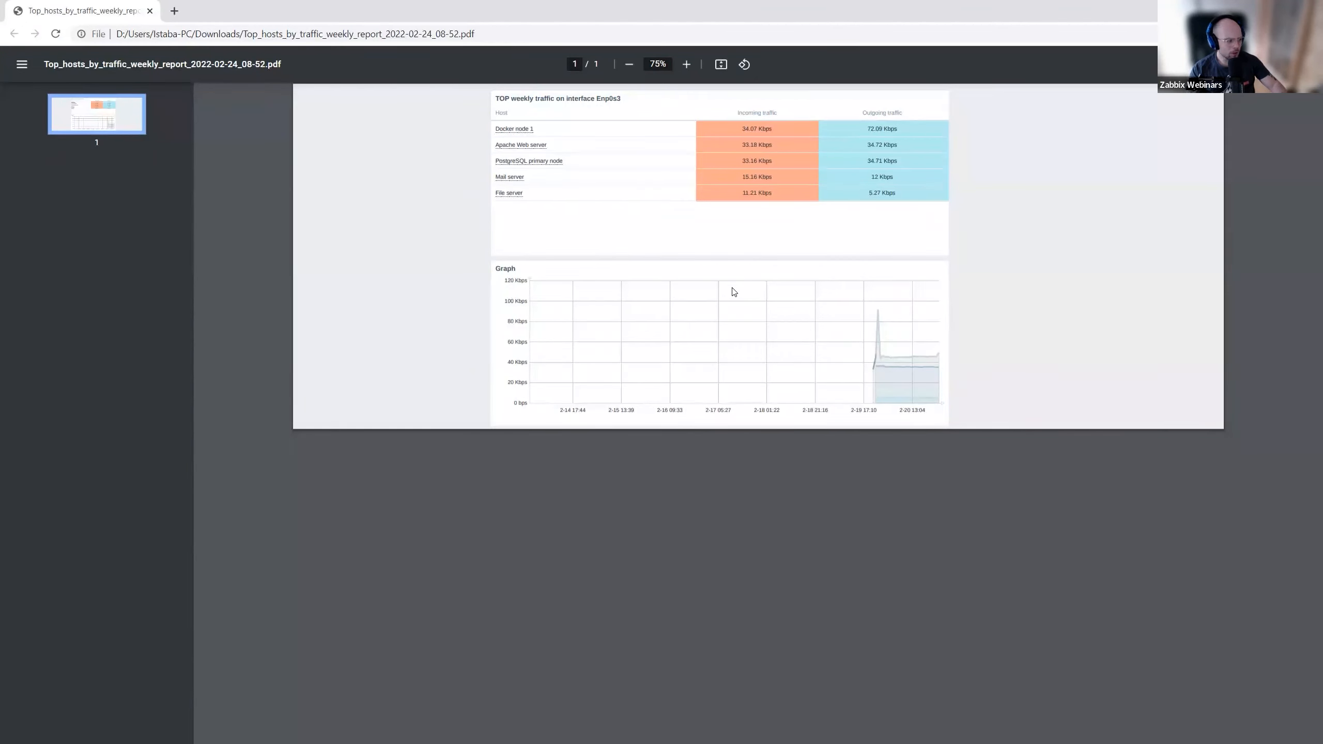
{"action": "key", "text": "ctrl+w"}
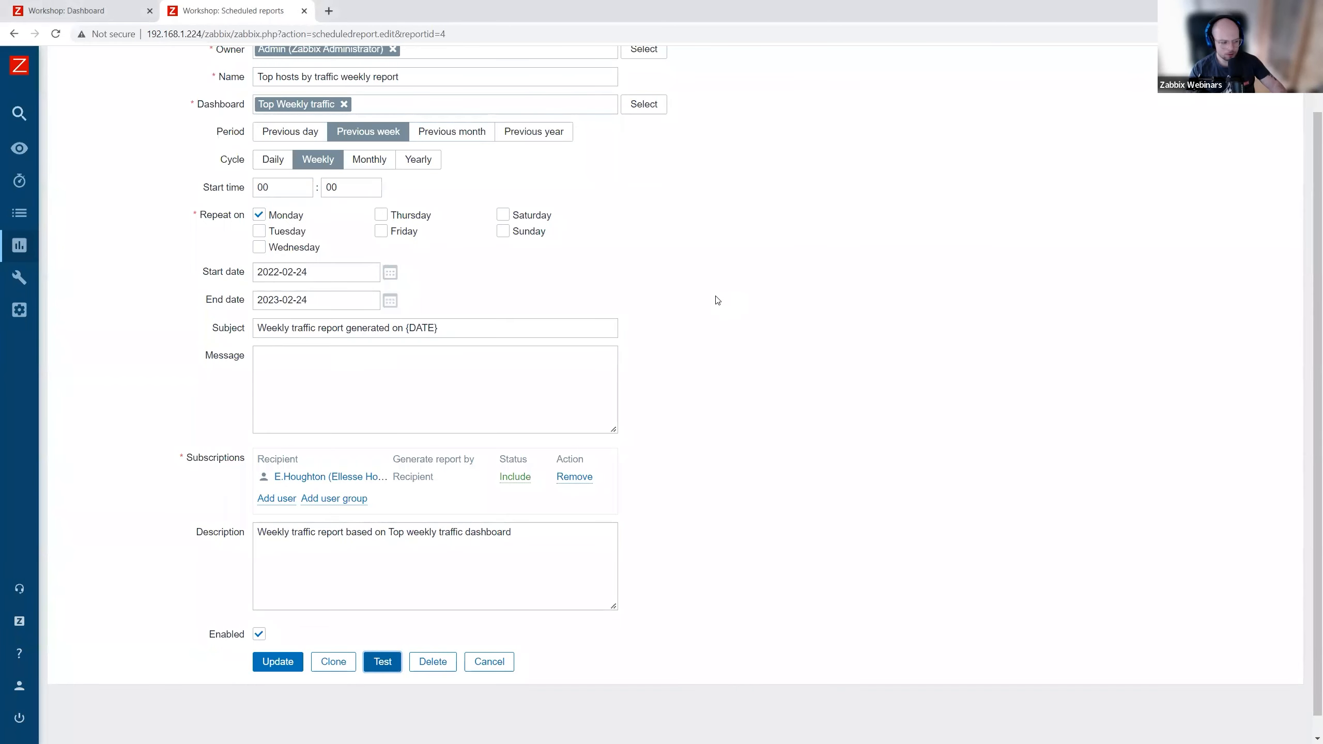
- Move the interface Enp0s3 traffic widget and the graph to the left edge of the Top Weekly traffic dashboard and save the changes
{"action": "scroll", "coordinate": [540, 344], "scroll_direction": "up", "scroll_amount": 2}
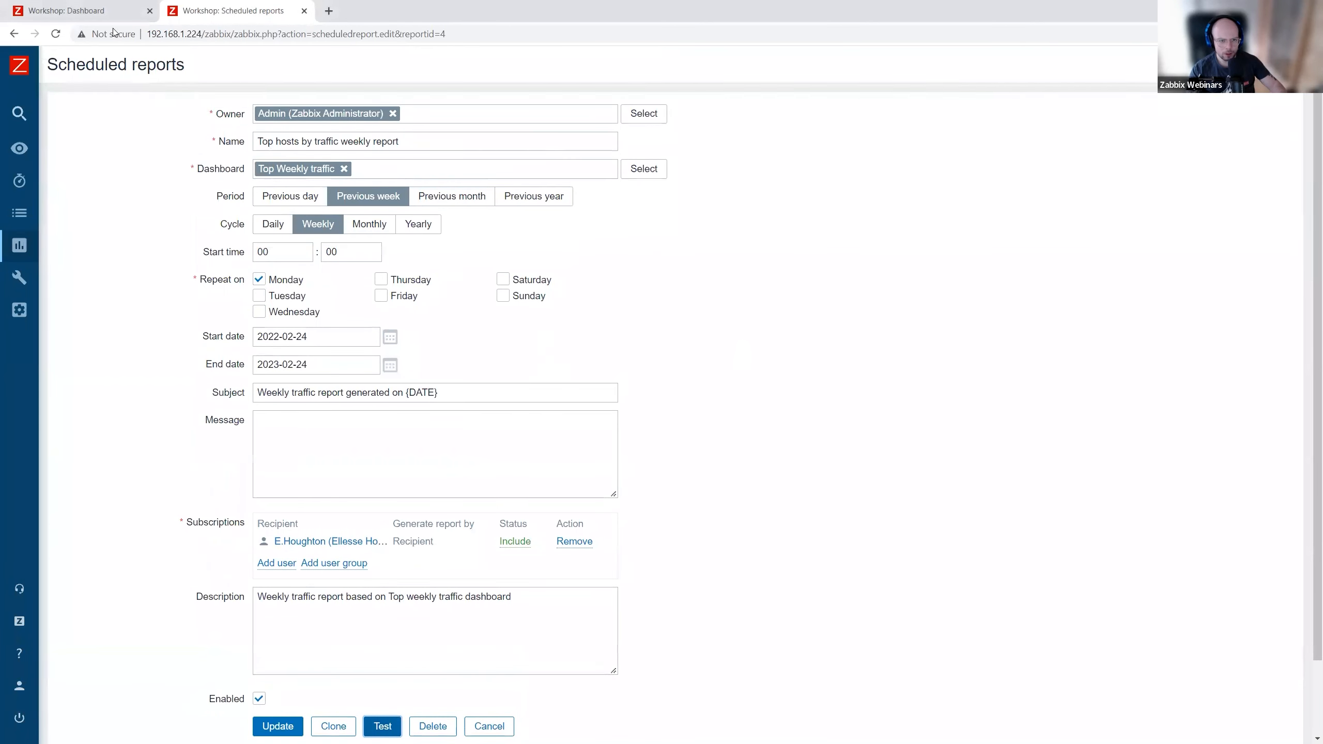
{"action": "left_click", "coordinate": [83, 11]}
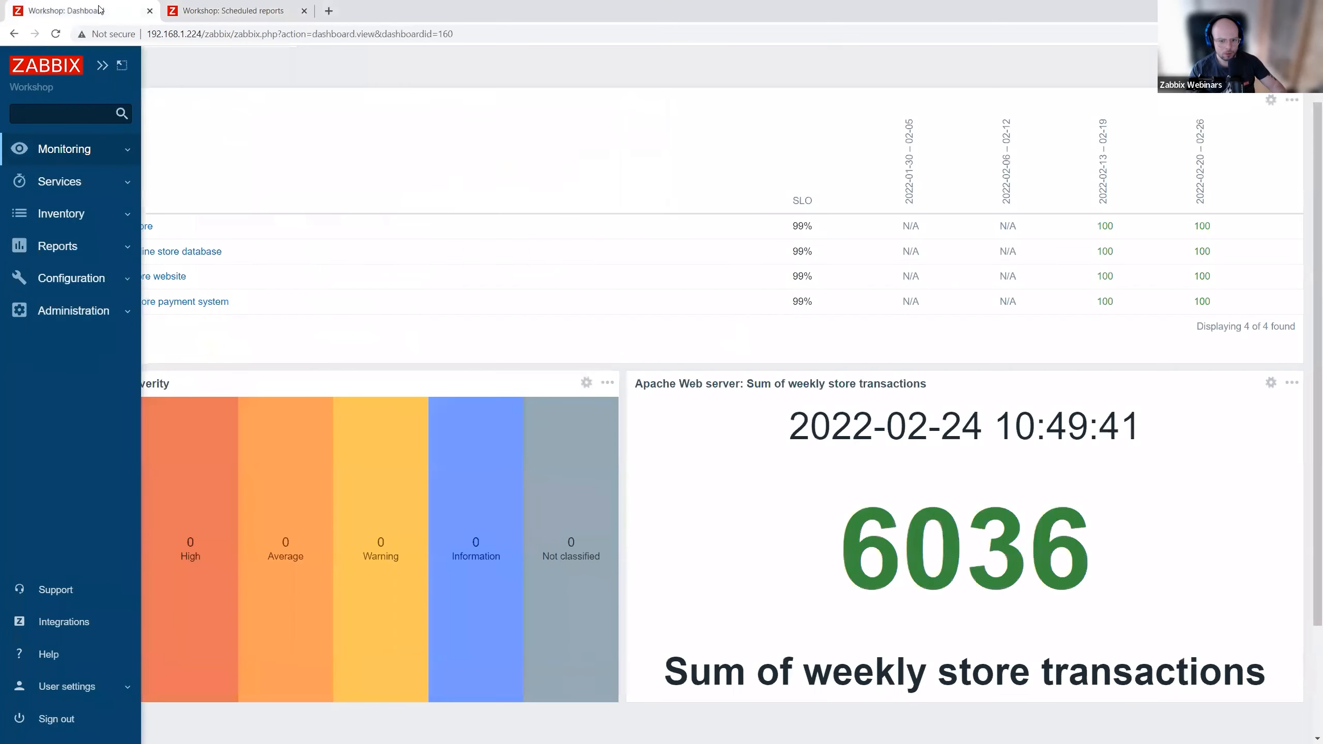
{"action": "left_click", "coordinate": [82, 151]}
{"action": "left_click", "coordinate": [62, 173]}
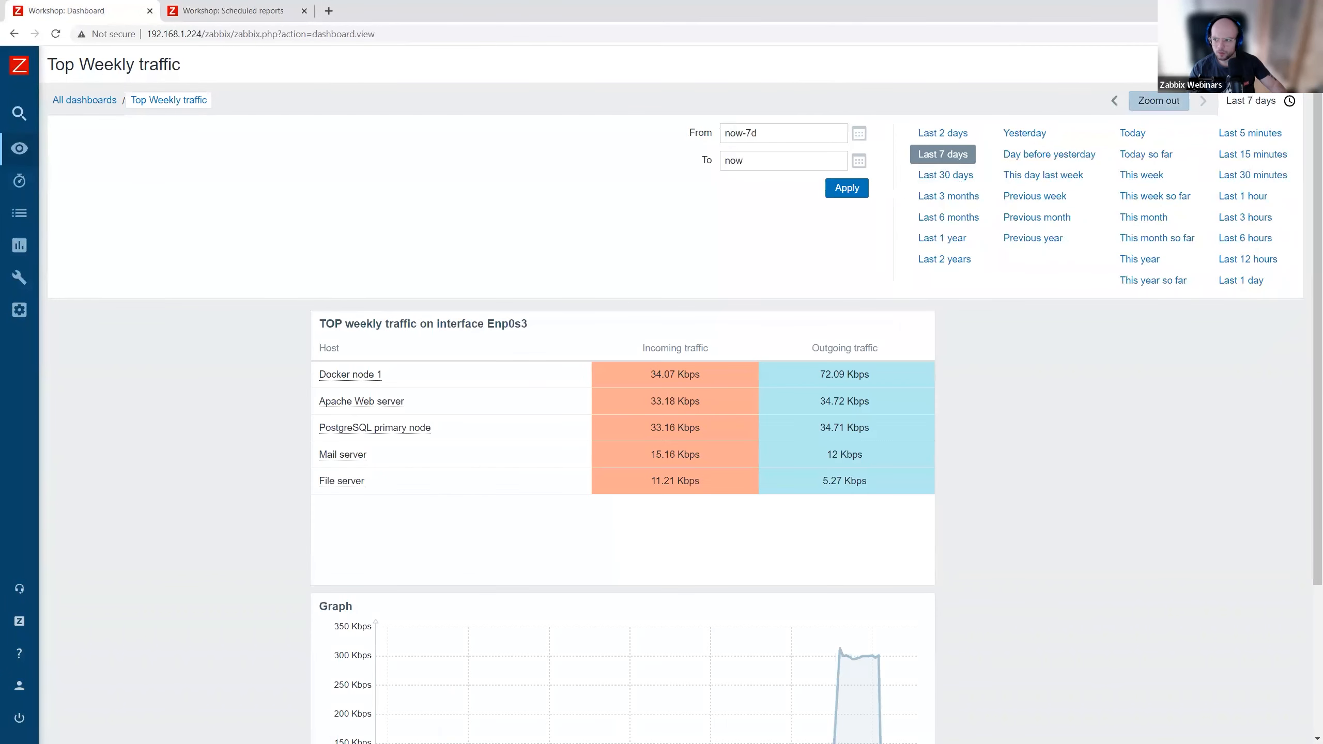
{"action": "left_click", "coordinate": [1204, 64]}
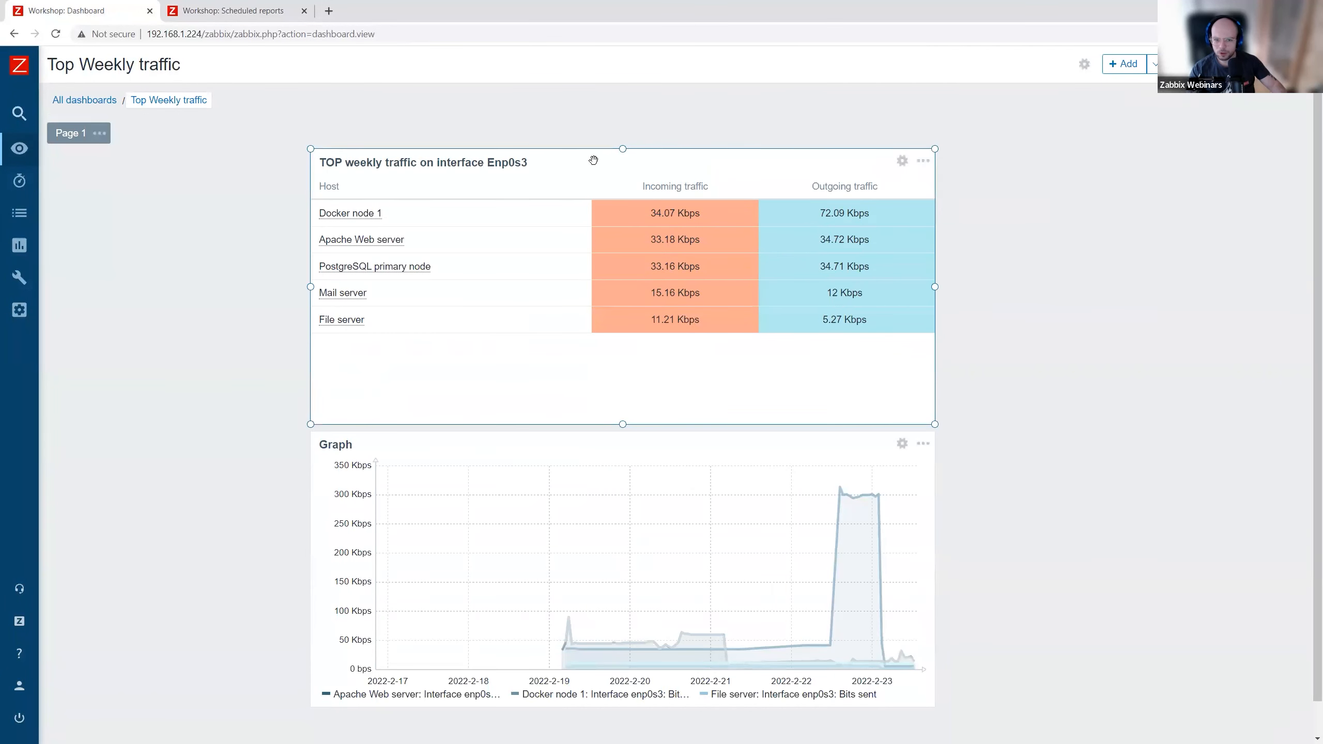
{"action": "left_click_drag", "start_coordinate": [593, 160], "coordinate": [331, 160]}
{"action": "left_click_drag", "start_coordinate": [579, 440], "coordinate": [219, 444]}
{"action": "left_click", "coordinate": [1202, 64]}
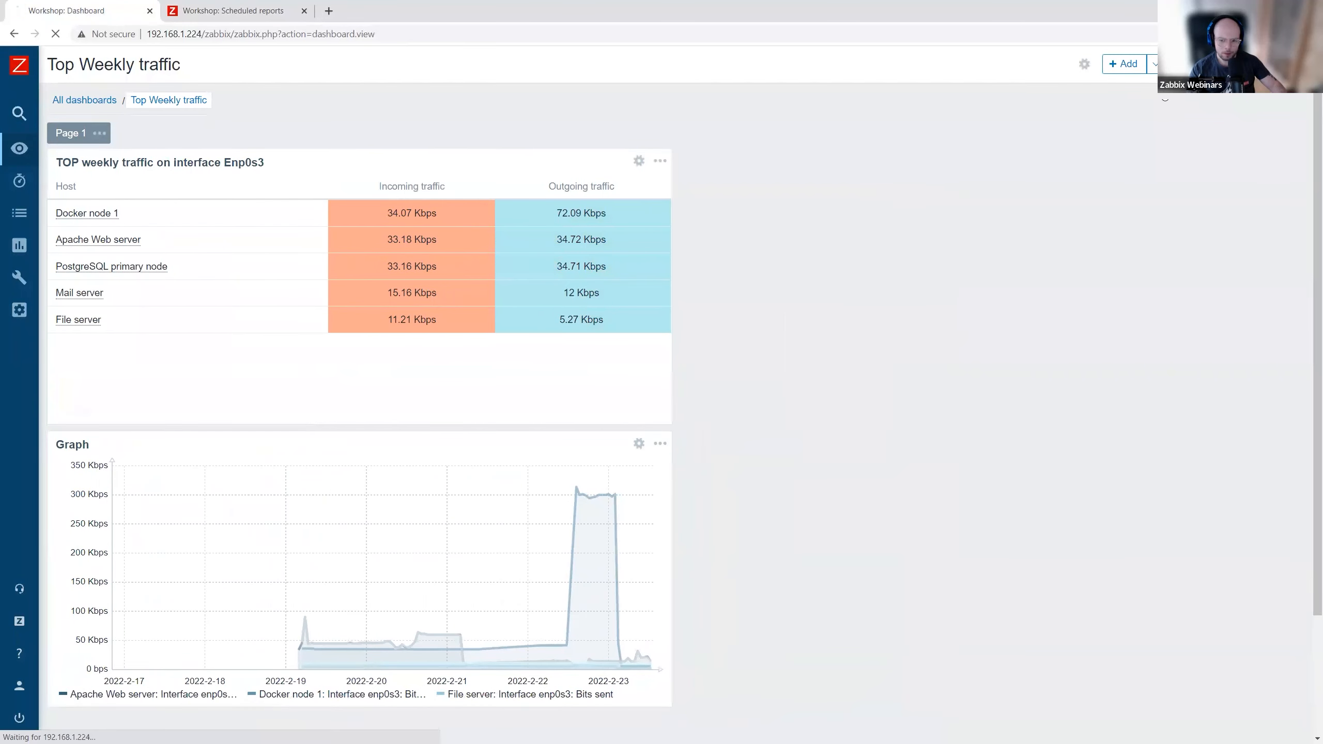
- Open the Top hosts by traffic weekly report in the scheduled reports and test its generation with the rearranged dashboard
{"action": "left_click", "coordinate": [48, 256]}
{"action": "left_click", "coordinate": [64, 299]}
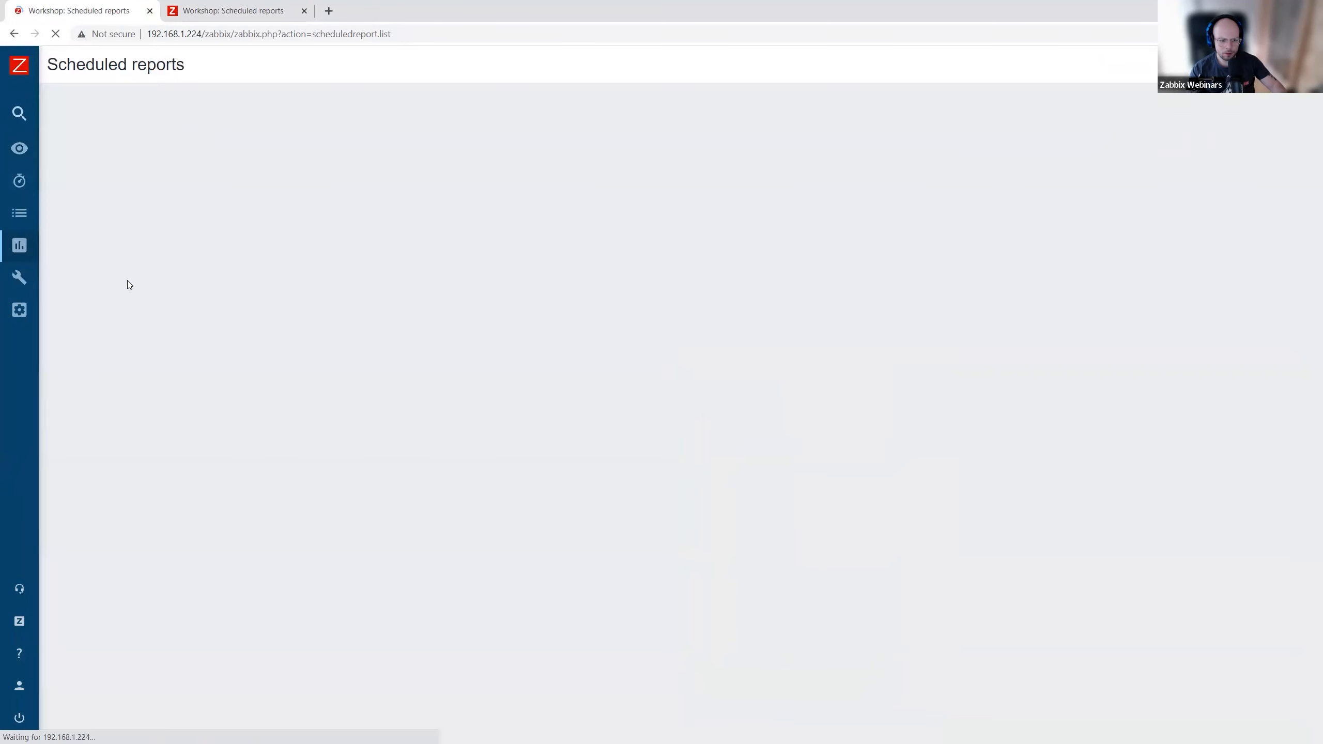
{"action": "left_click", "coordinate": [126, 265]}
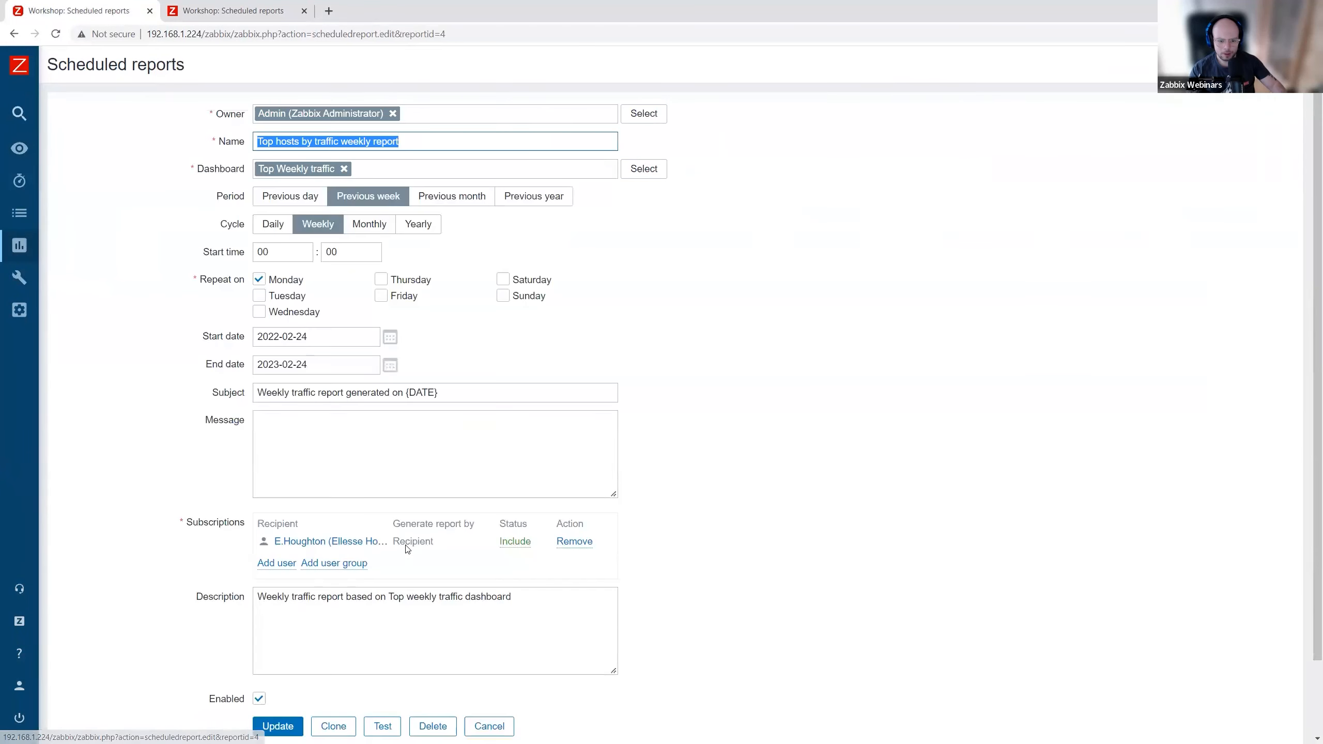
{"action": "left_click", "coordinate": [384, 726]}
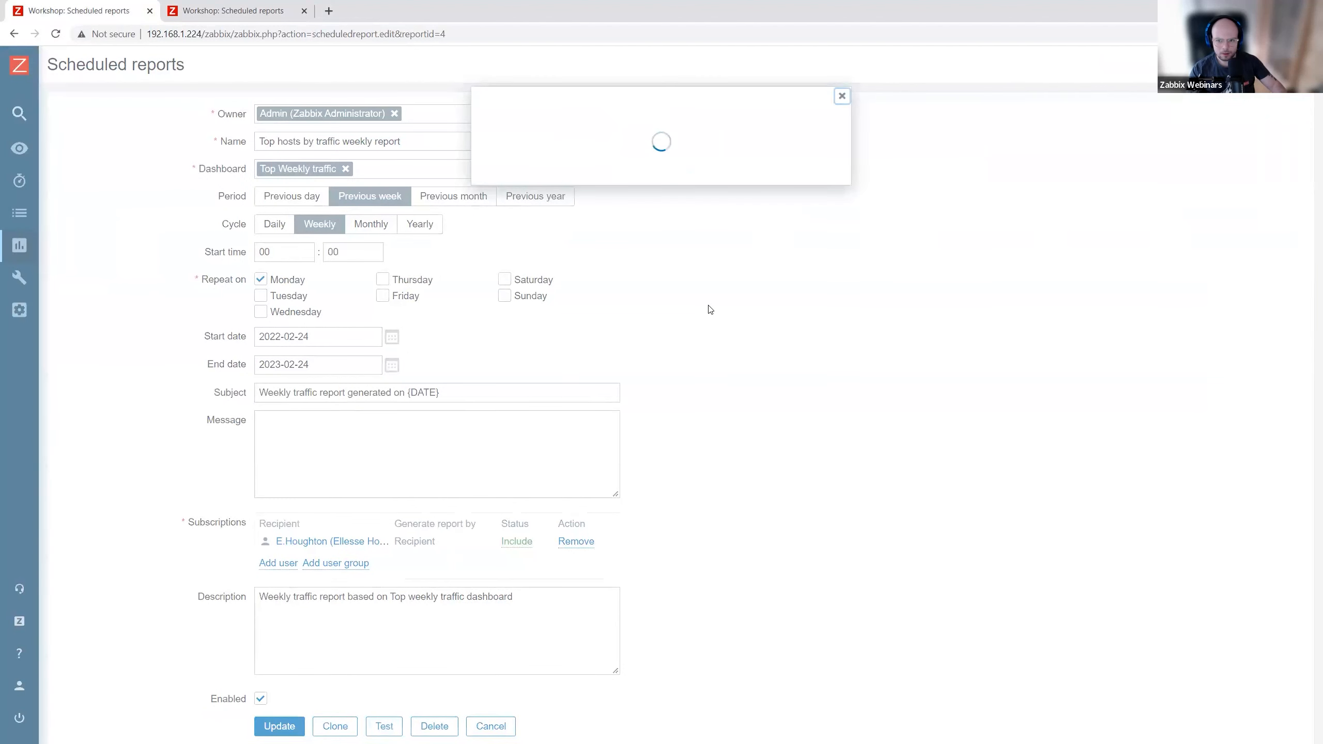
{"action": "left_click", "coordinate": [827, 265]}
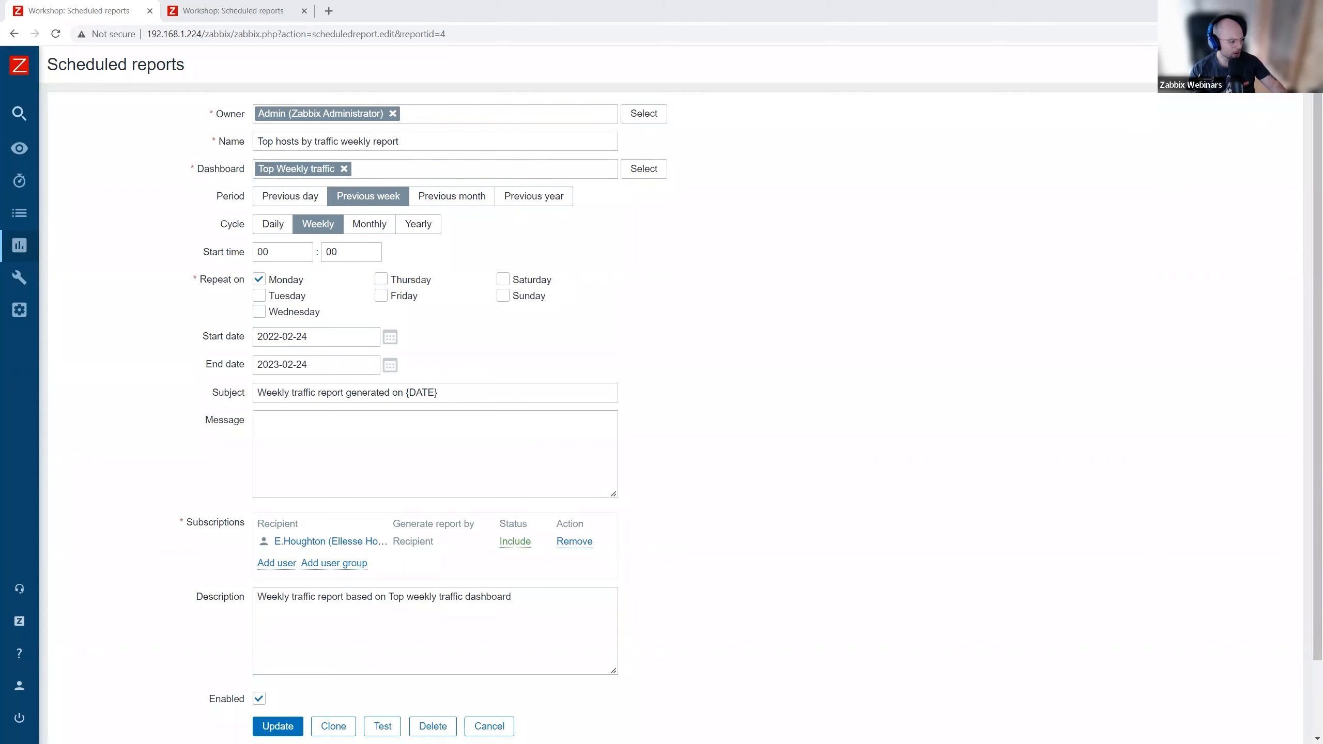
- Compare the widget layout in the generated report PDFs 2022-02-24_08-53 and 2022-02-24_08-52
{"action": "key", "text": "alt+Tab"}
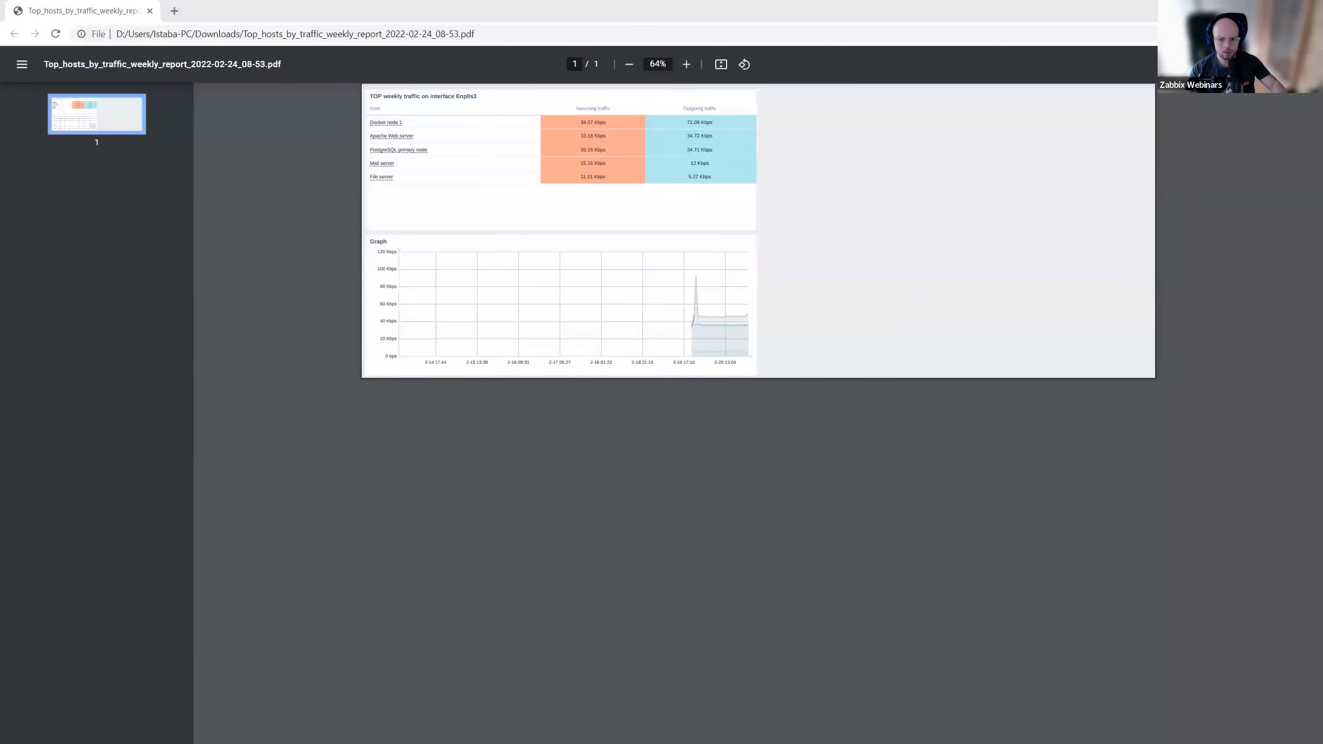
{"action": "key", "text": "alt+Tab"}
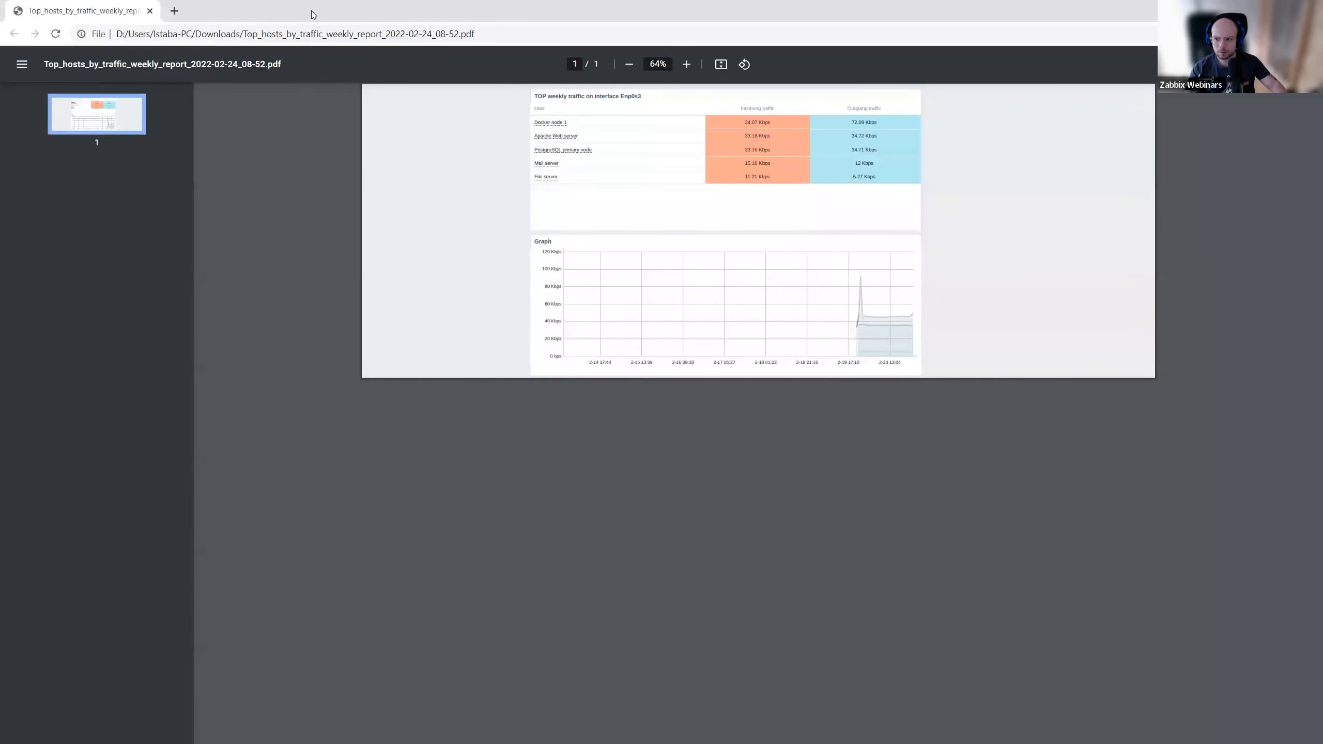
{"action": "left_click_drag", "start_coordinate": [313, 15], "coordinate": [525, 241]}
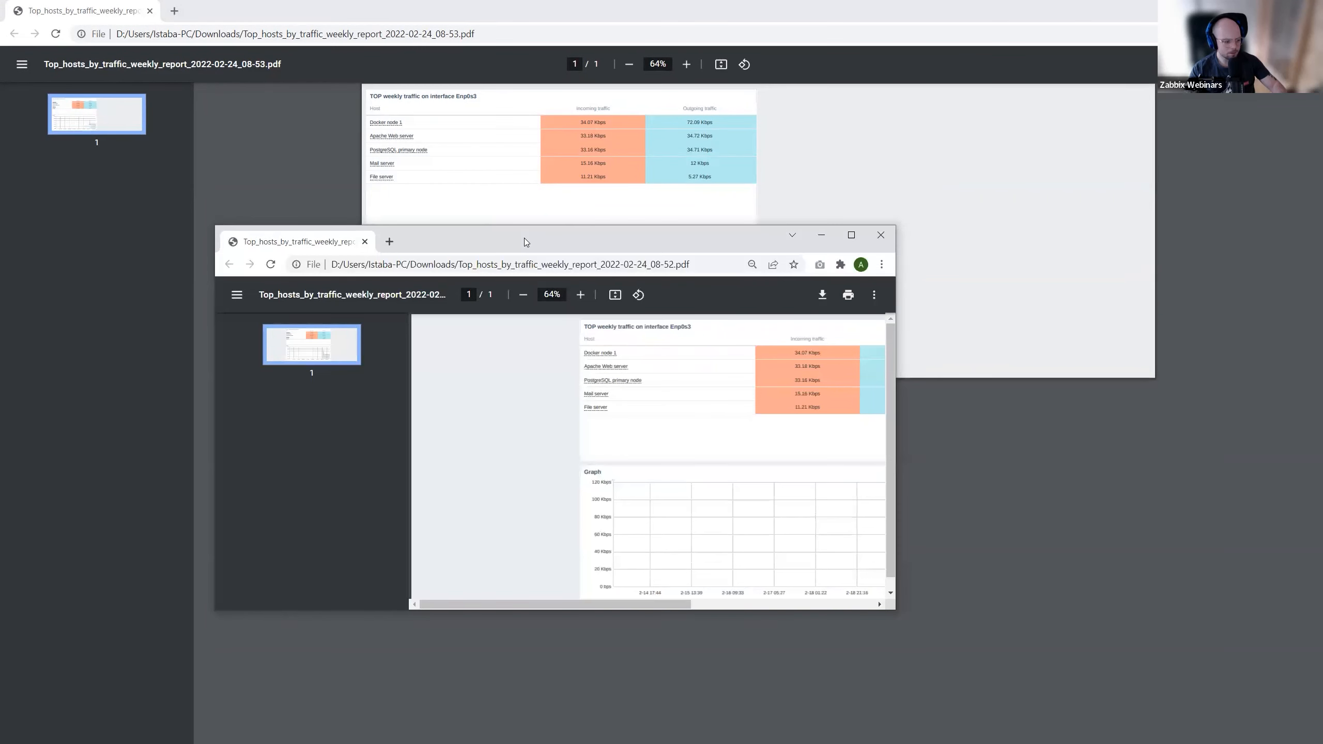
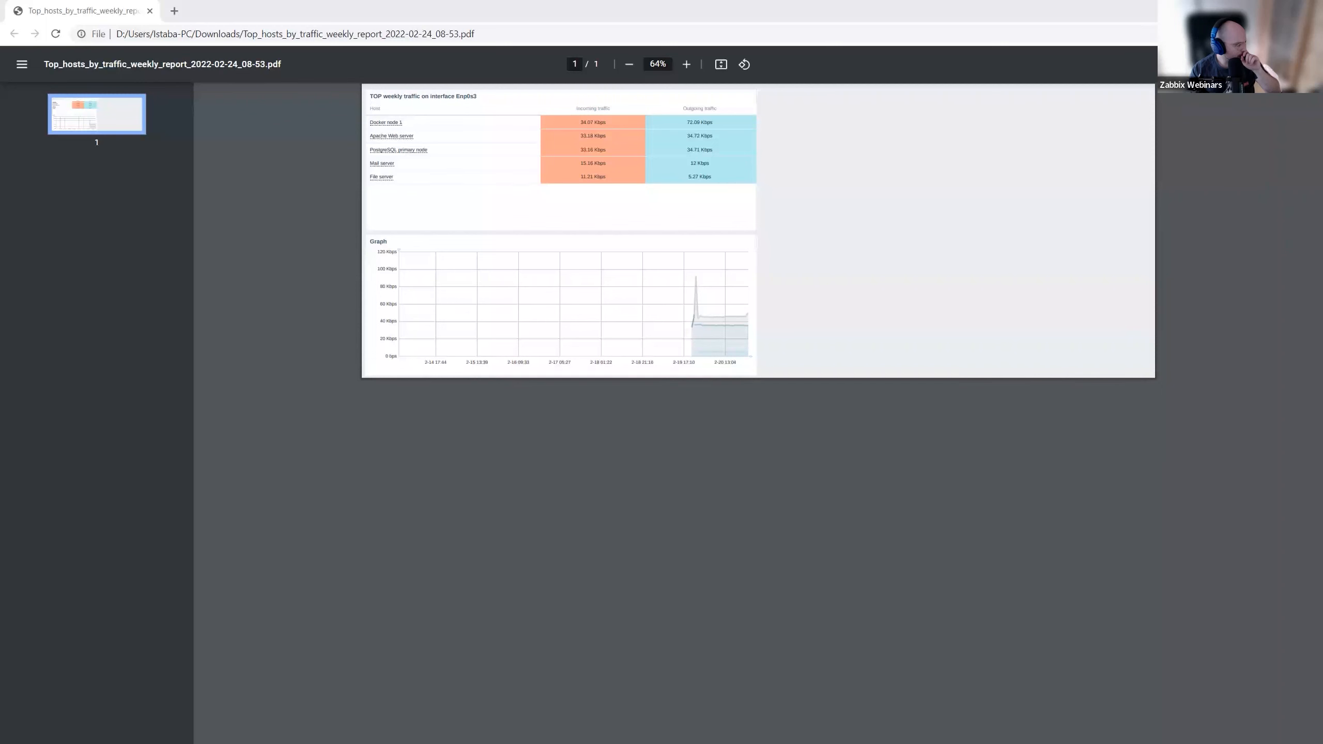
- Switch to the Zabbix documentation's Supported macros page, search for "date" and examine where the {DATE} macro is supported
{"action": "key", "text": "alt+Tab"}
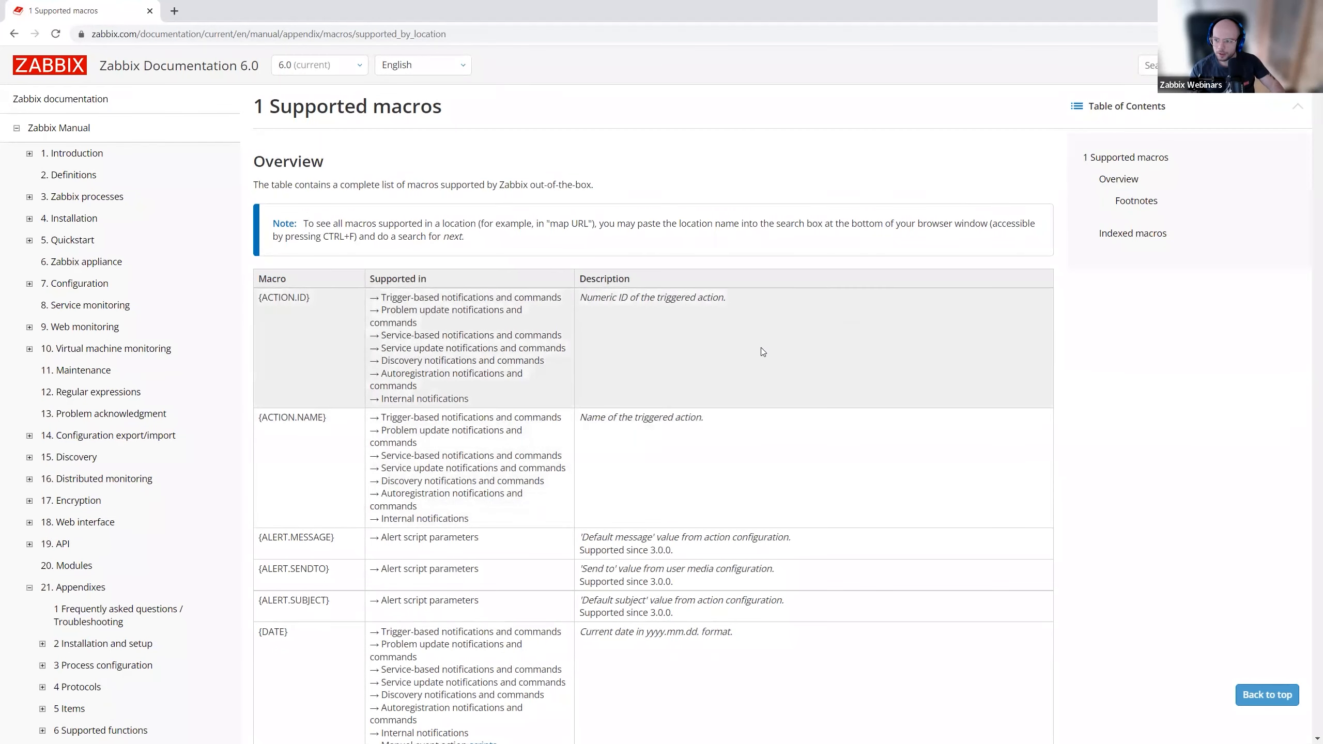
{"action": "key", "text": "ctrl+f"}
{"action": "type", "text": "date"}
{"action": "scroll", "coordinate": [516, 459], "scroll_direction": "down", "scroll_amount": 3}
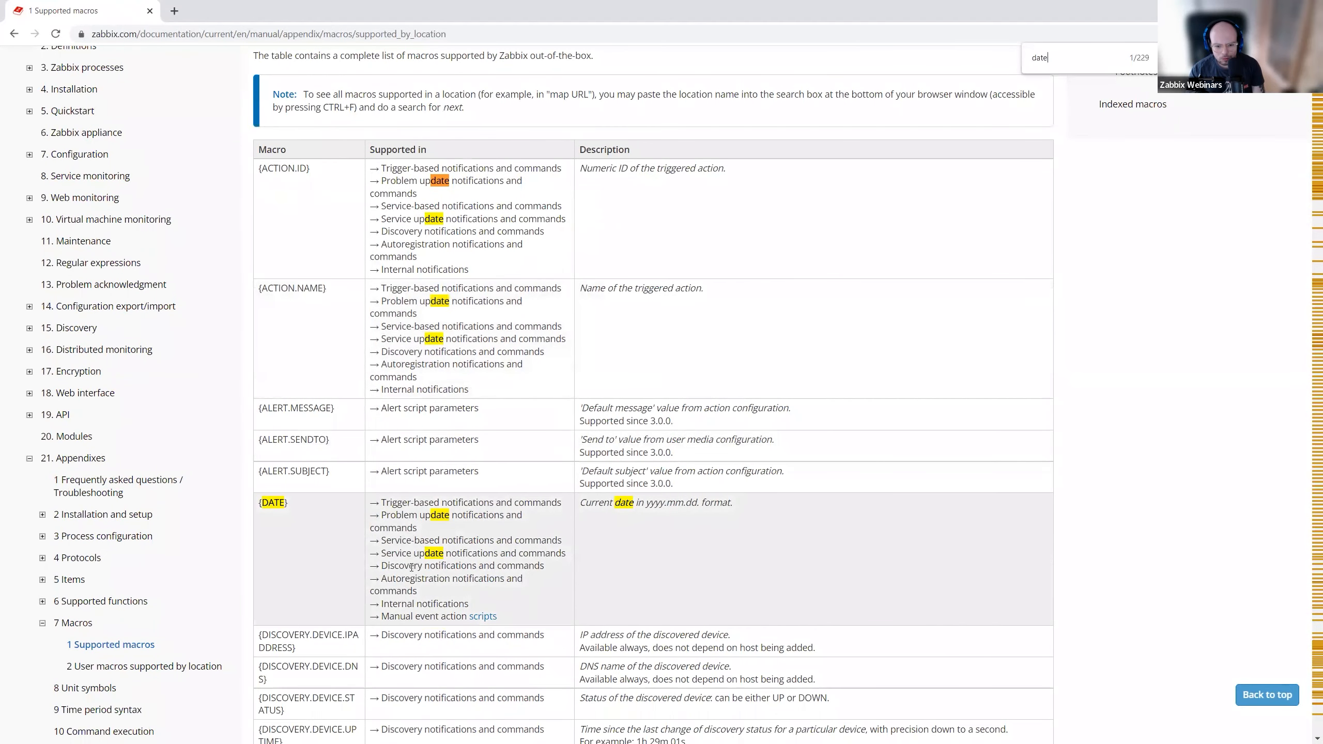
{"action": "left_click_drag", "start_coordinate": [379, 607], "coordinate": [424, 606]}
{"action": "left_click", "coordinate": [445, 605]}
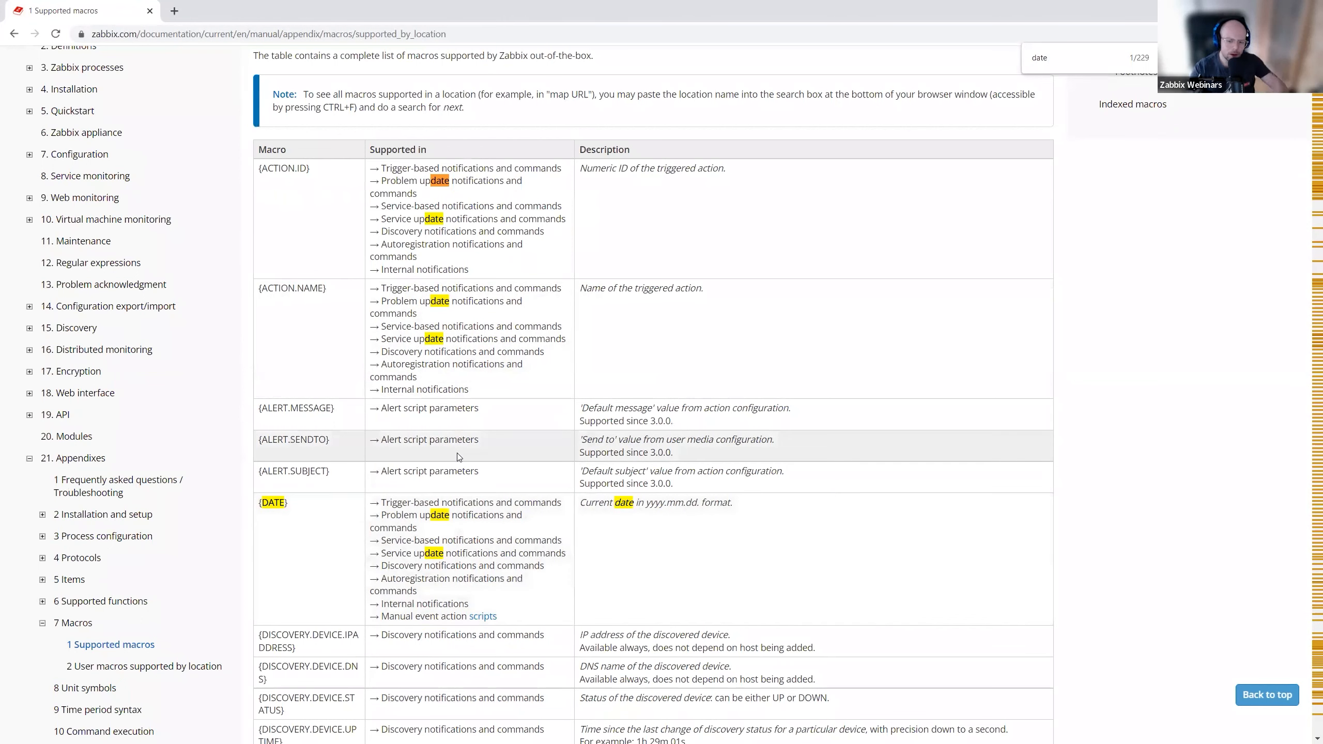
- Search the Supported macros page for "time" and step through the matches
{"action": "key", "text": "ctrl+f"}
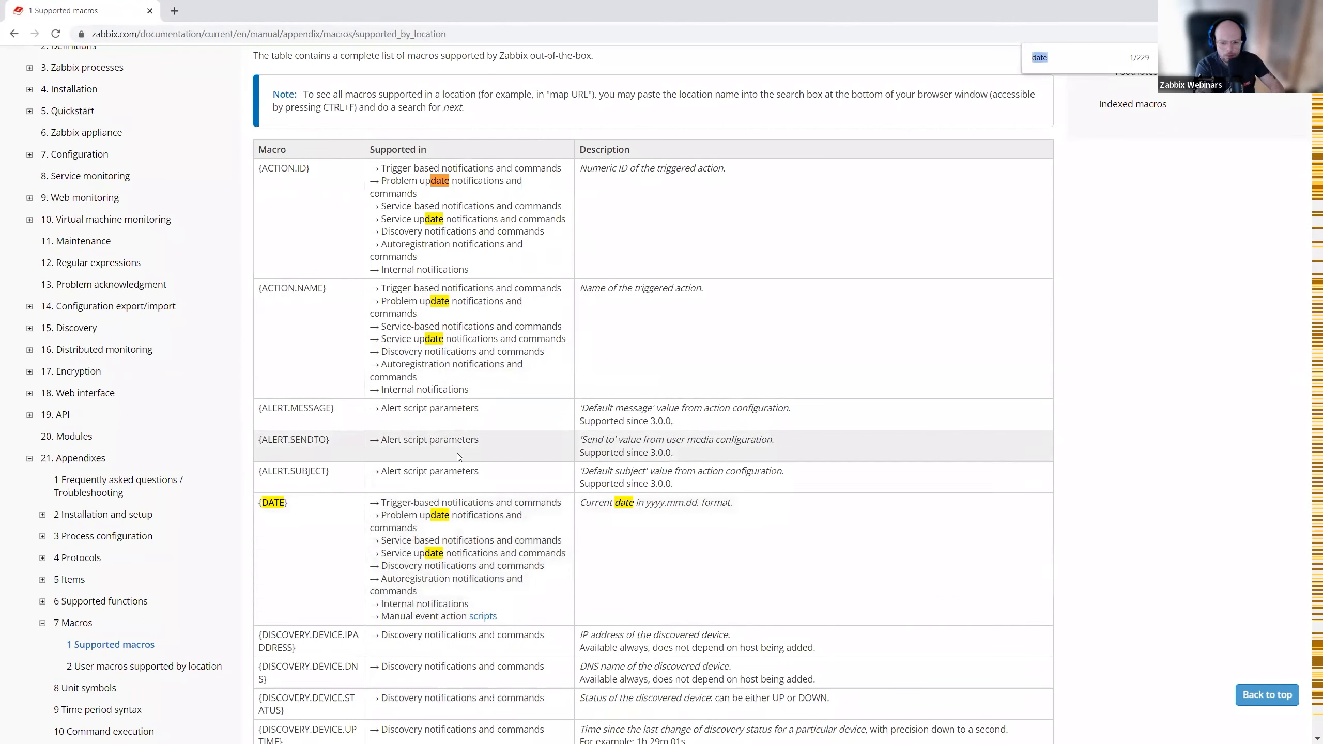
{"action": "type", "text": "time"}
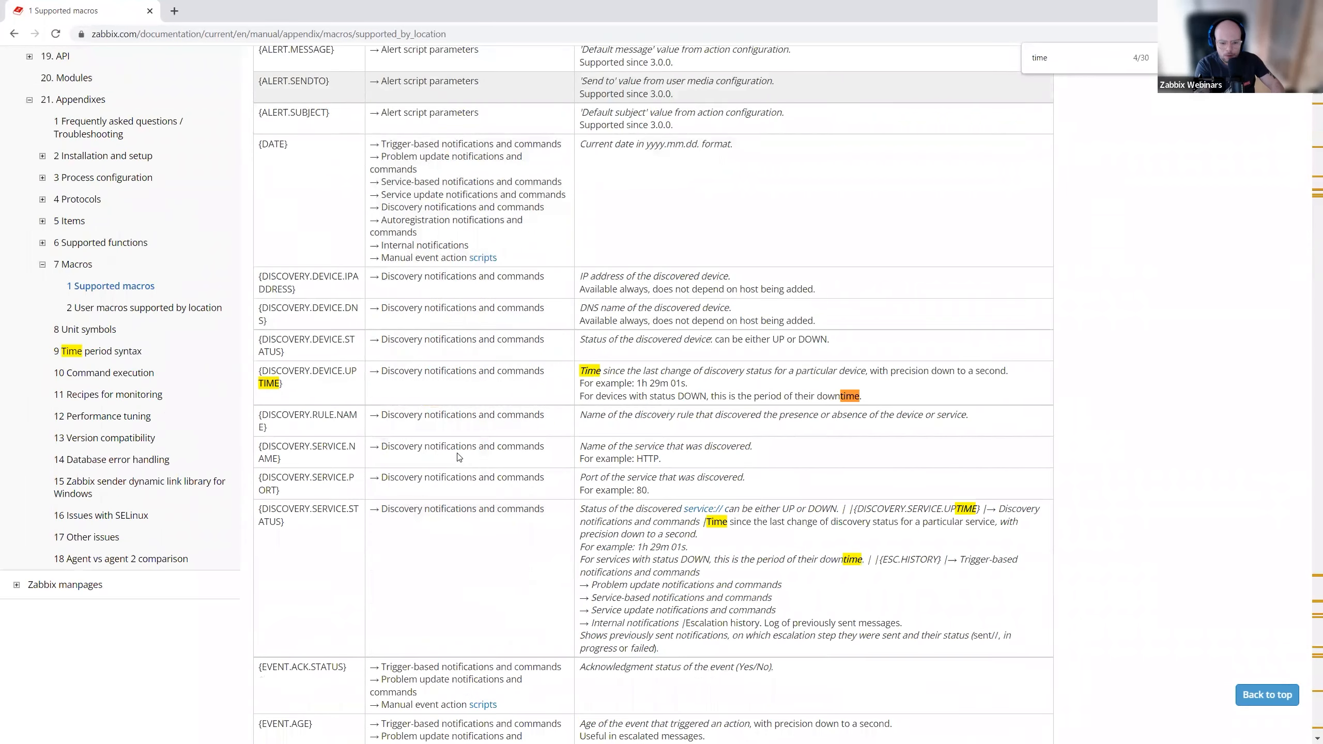
{"action": "key", "text": "Return"}
{"action": "key", "text": "Return"}
{"action": "key", "text": "Return"}
{"action": "key", "text": "Return"}
{"action": "key", "text": "Return"}
- Narrow the page search to "{TIME}" and examine the locations where the {TIME} macro is supported
{"action": "key", "text": "BackSpace"}
{"action": "key", "text": "BackSpace"}
{"action": "key", "text": "BackSpace"}
{"action": "key", "text": "BackSpace"}
{"action": "type", "text": "{TIME}"}
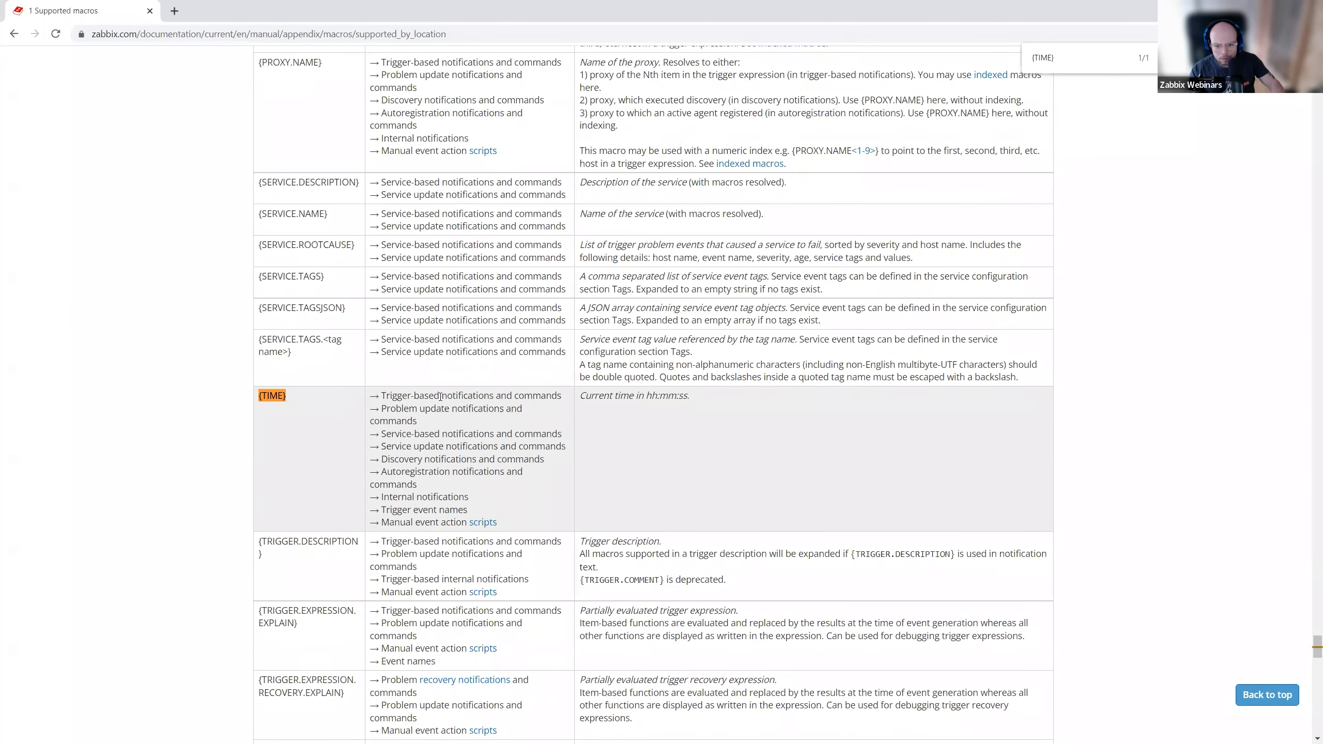
{"action": "triple_click", "coordinate": [463, 398]}
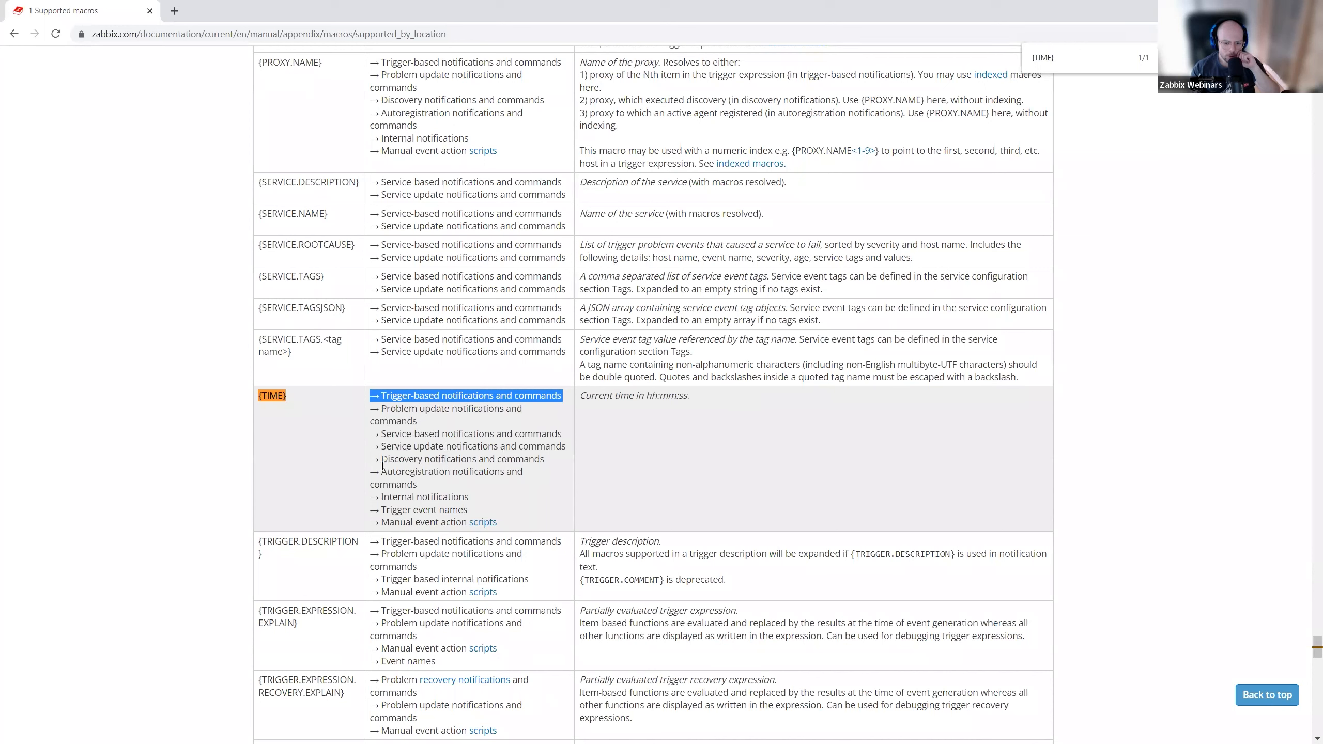
{"action": "left_click_drag", "start_coordinate": [383, 497], "coordinate": [466, 497]}
{"action": "left_click", "coordinate": [471, 492]}
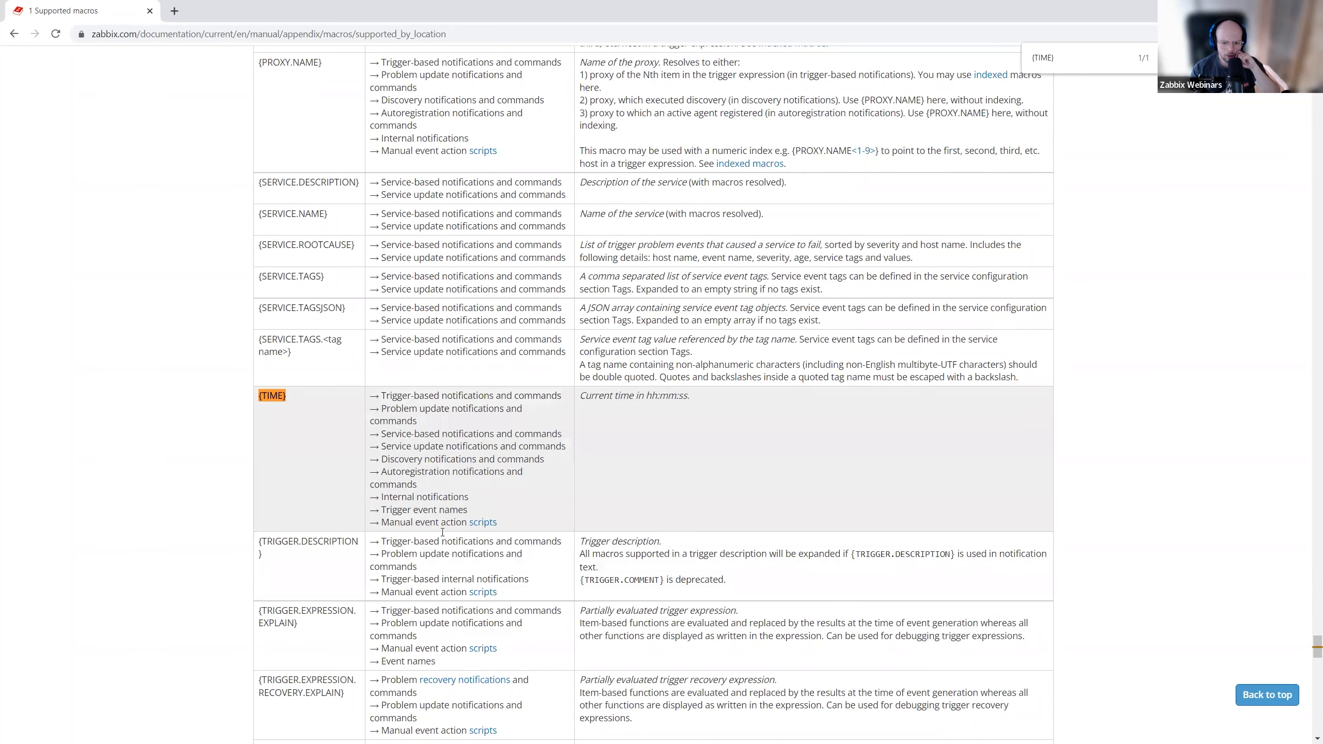
{"action": "key", "text": "Escape"}
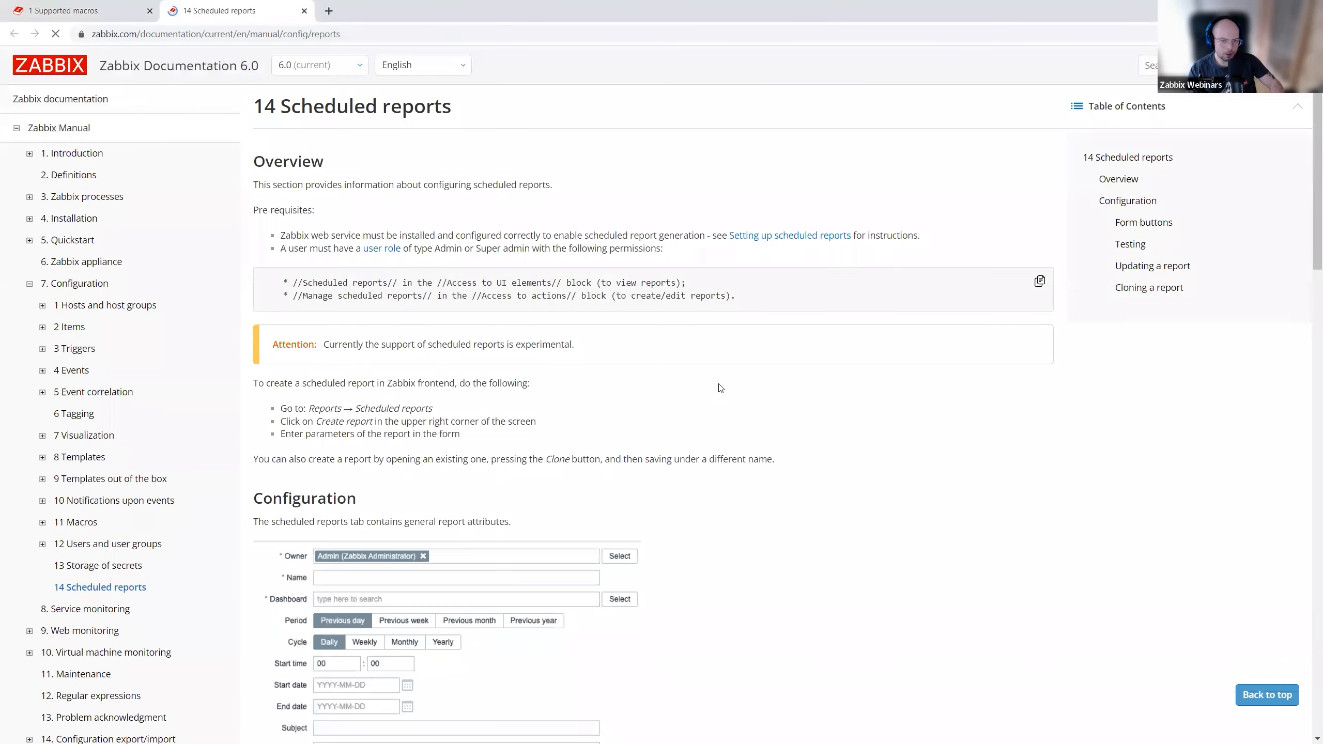
- Search the Scheduled reports documentation page for the TIME and DATE macros supported in the report subject and message
{"action": "key", "text": "ctrl+f"}
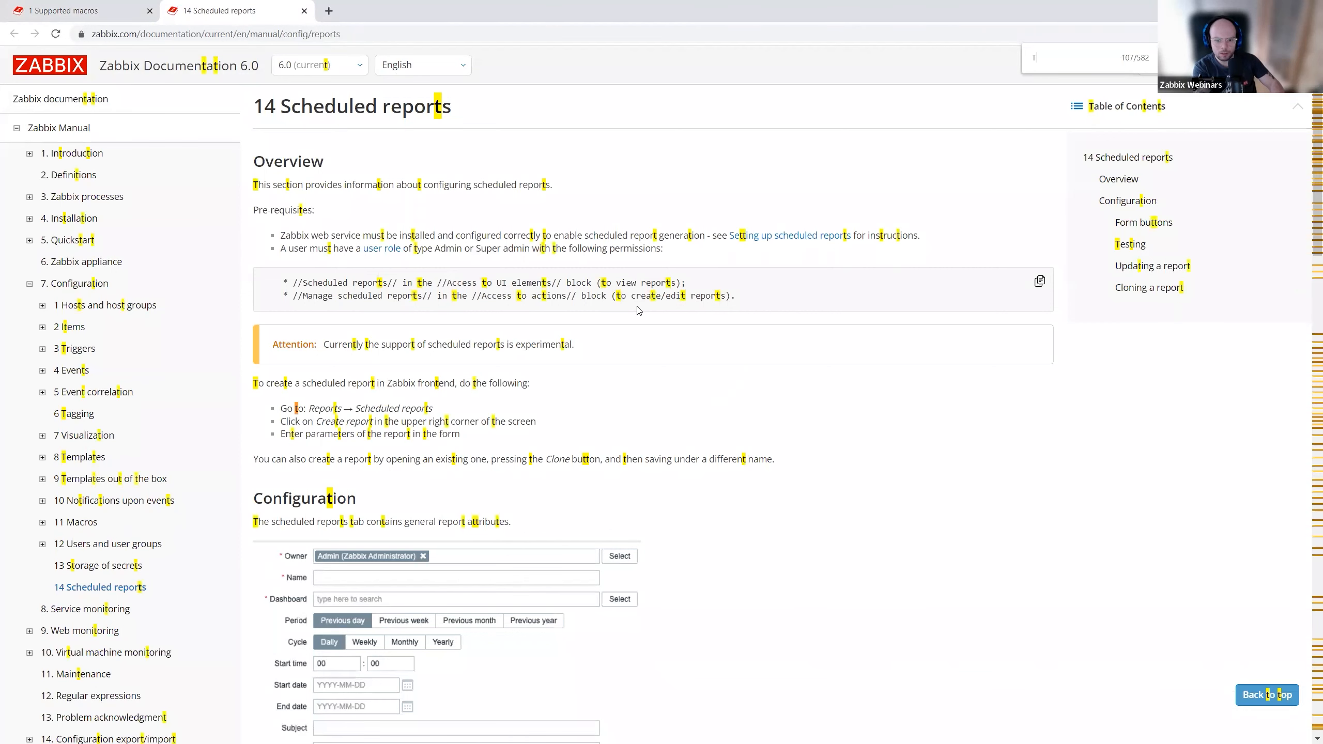
{"action": "type", "text": "{TIM"}
{"action": "key", "text": "BackSpace"}
{"action": "key", "text": "BackSpace"}
{"action": "key", "text": "BackSpace"}
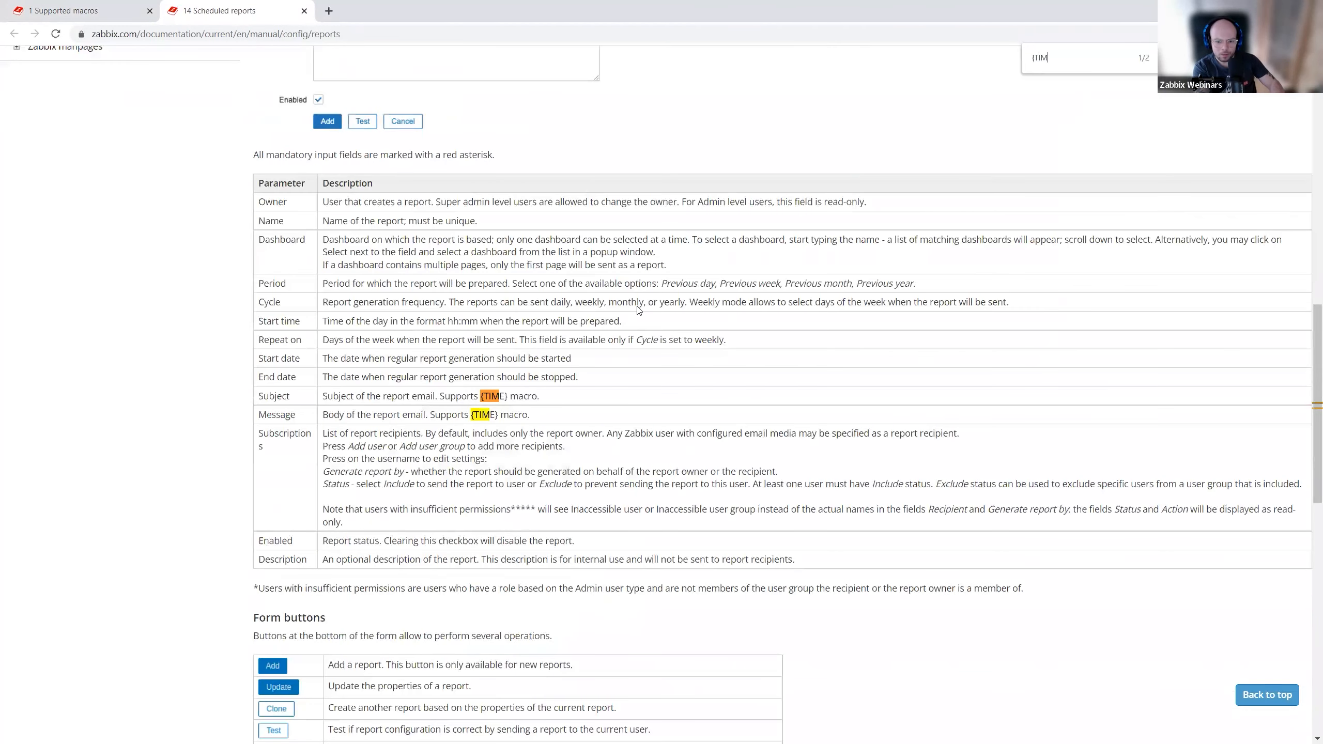
{"action": "type", "text": "DATE"}
{"action": "key", "text": "Escape"}
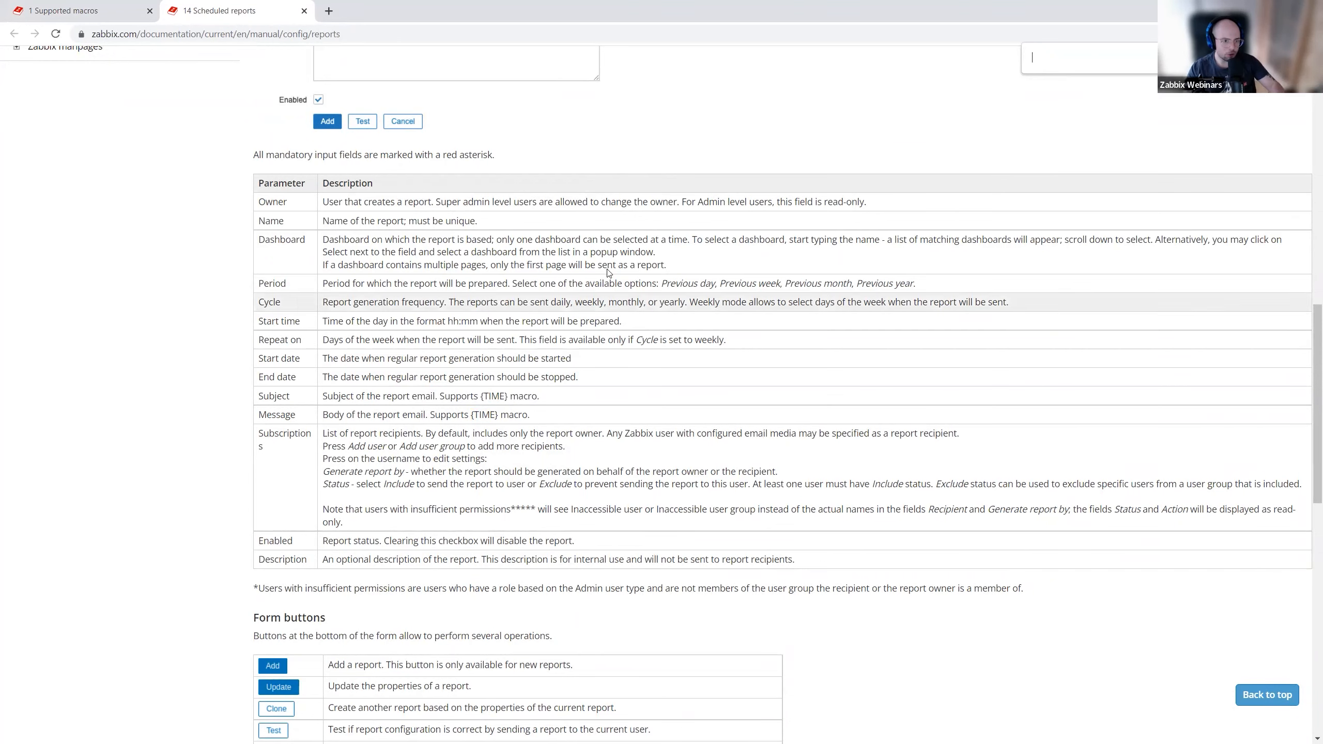
- Return to the Supported macros page and review the {TIME} macro entry
{"action": "left_click", "coordinate": [68, 10]}
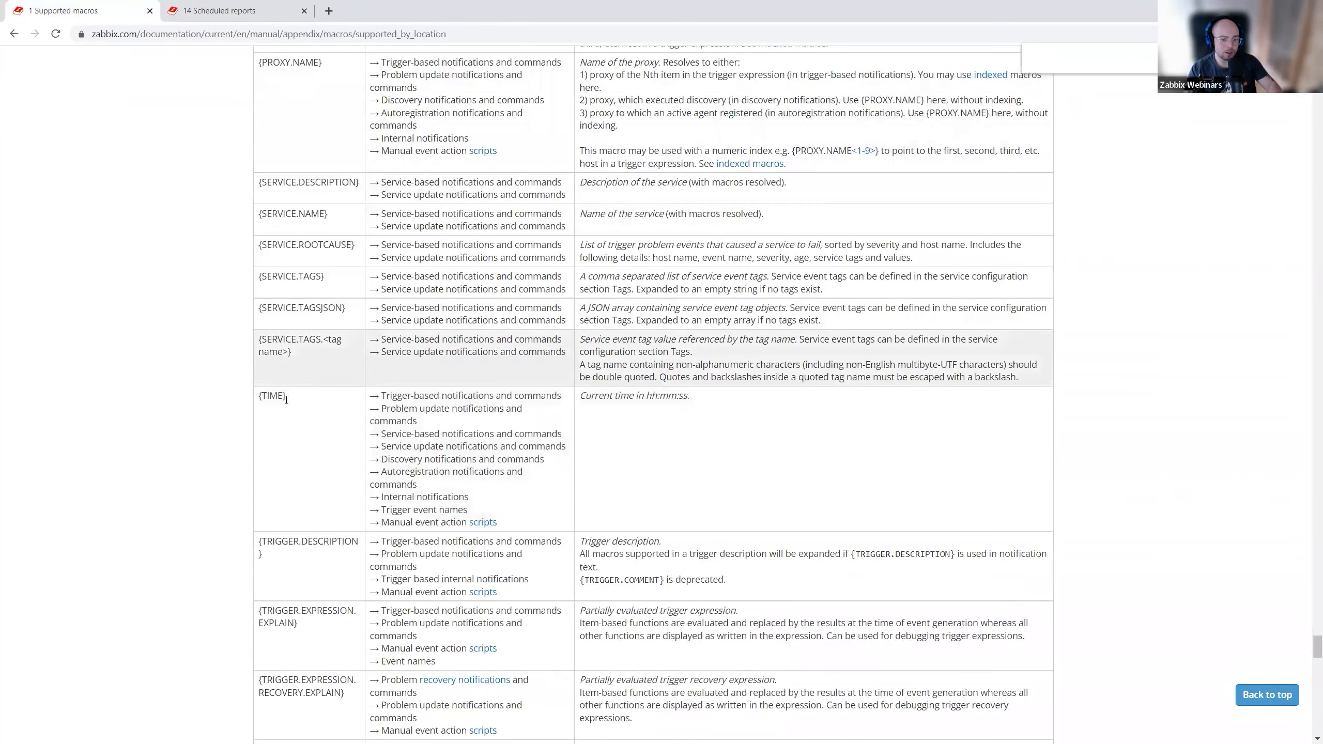
{"action": "left_click_drag", "start_coordinate": [286, 397], "coordinate": [259, 396]}
{"action": "left_click", "coordinate": [301, 468]}
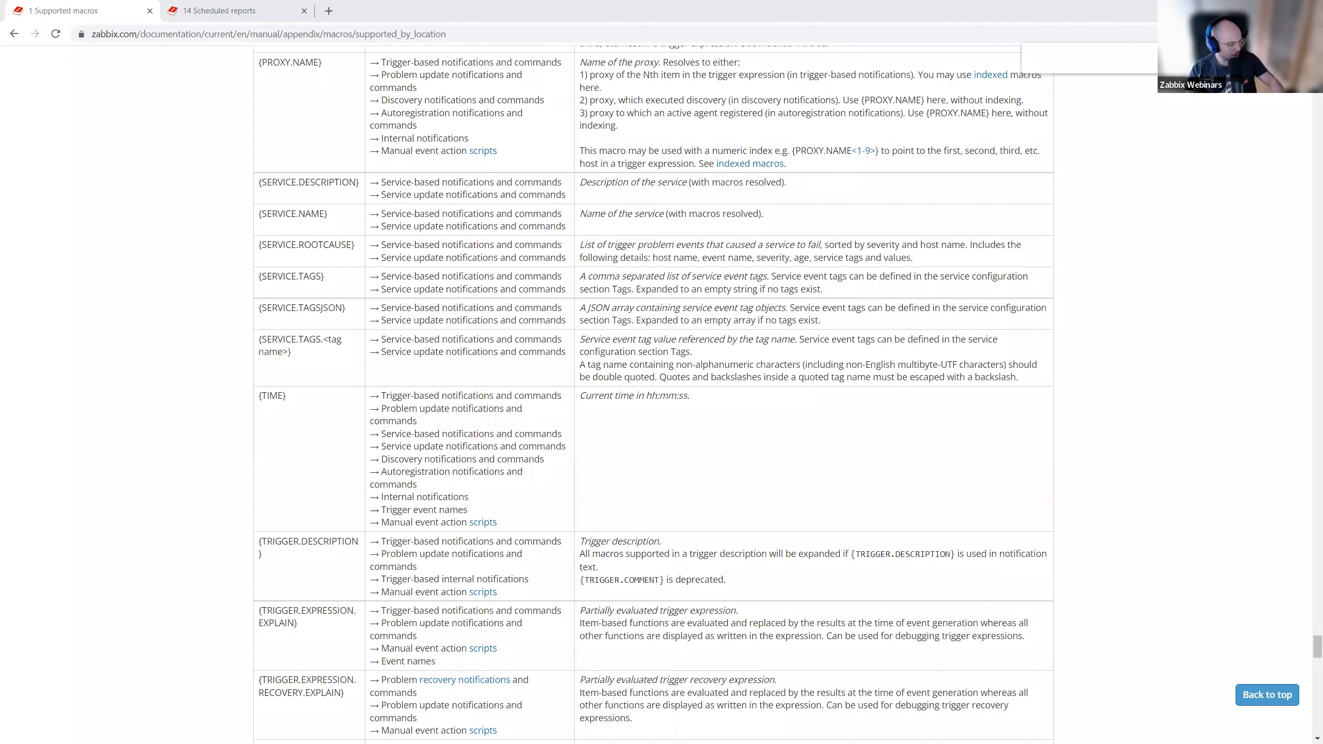
- Switch to the Zabbix audit log, limit it to the last 5 minutes and examine the recorded item updates
{"action": "key", "text": "alt+Tab"}
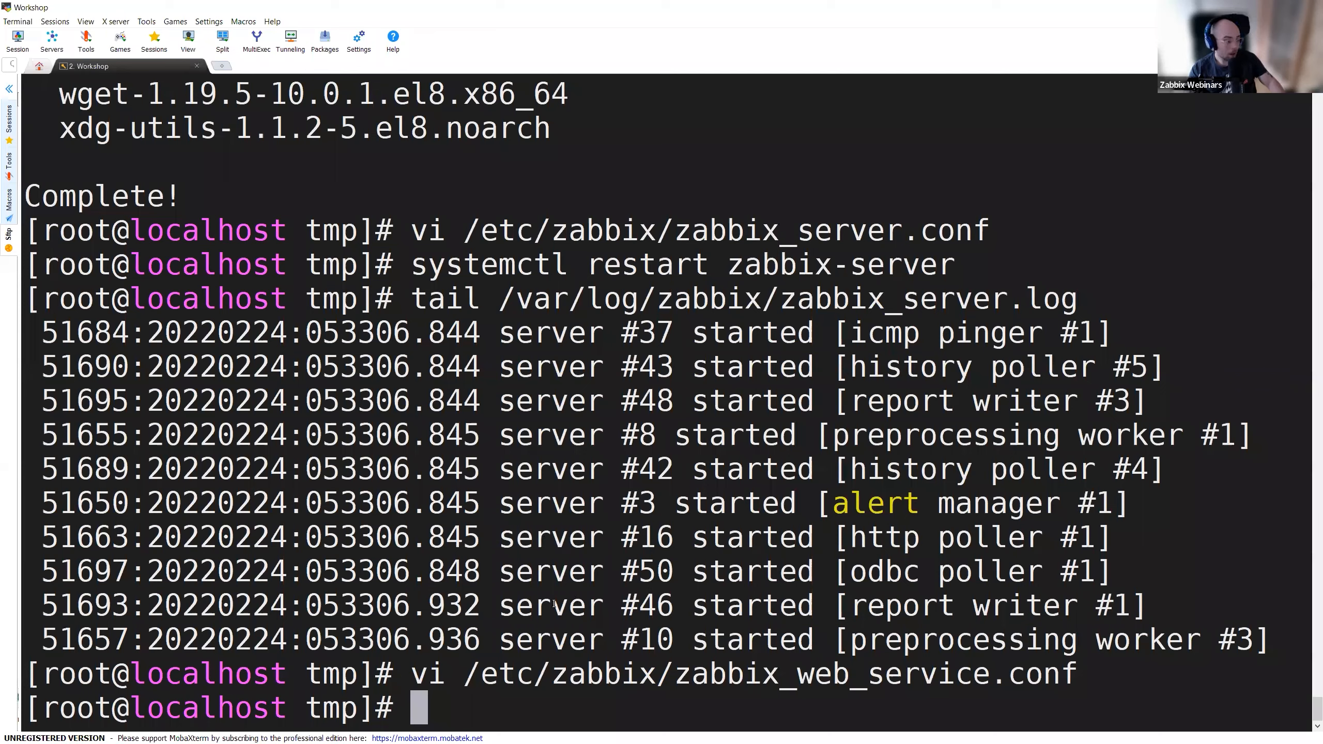
{"action": "key", "text": "alt+Tab"}
{"action": "scroll", "coordinate": [178, 159], "scroll_direction": "up", "scroll_amount": 3}
{"action": "scroll", "coordinate": [179, 159], "scroll_direction": "up", "scroll_amount": 4}
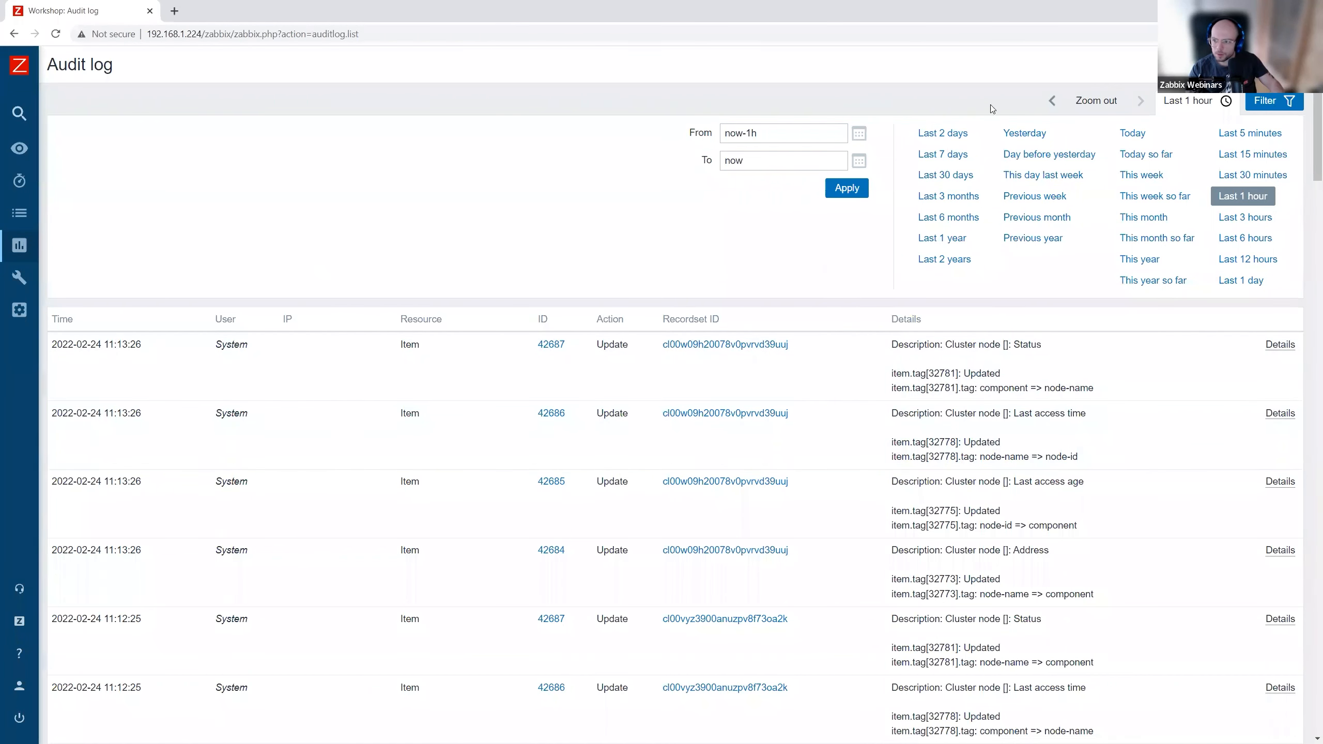
{"action": "left_click", "coordinate": [1248, 137]}
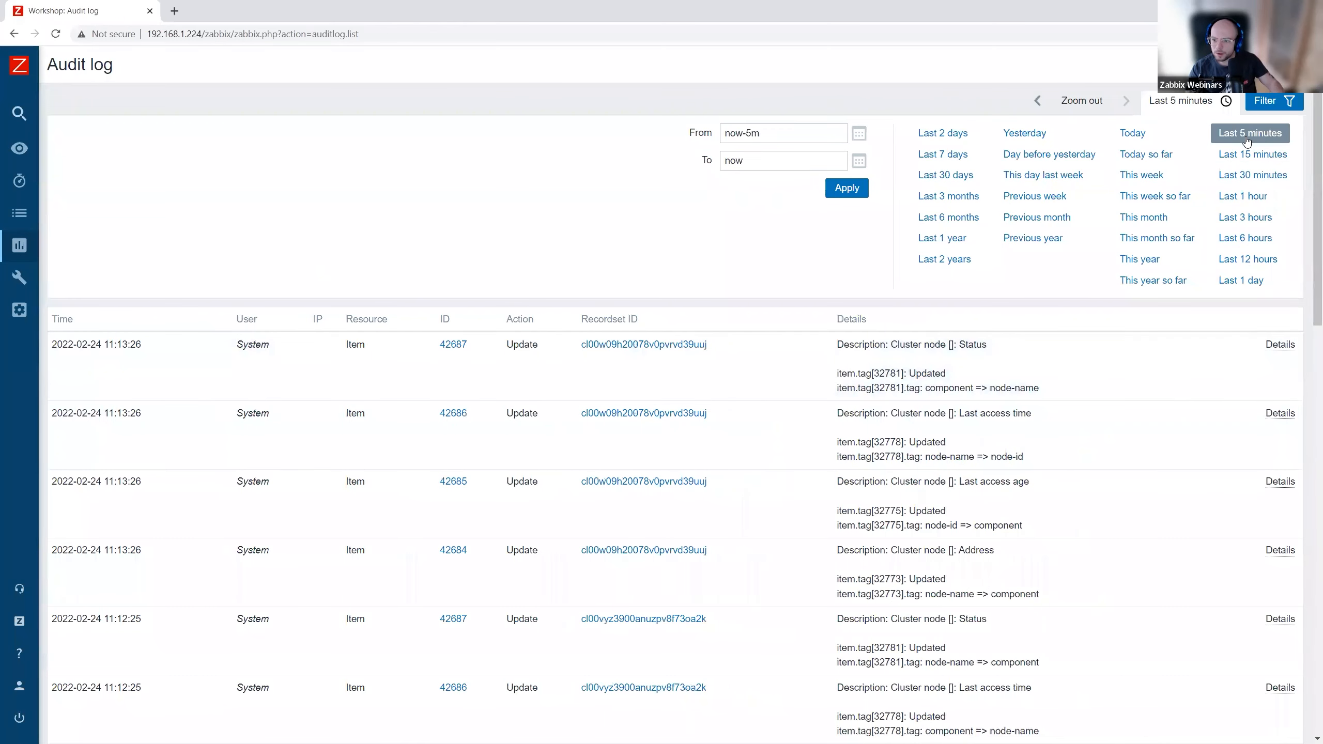
{"action": "scroll", "coordinate": [951, 418], "scroll_direction": "down", "scroll_amount": 6}
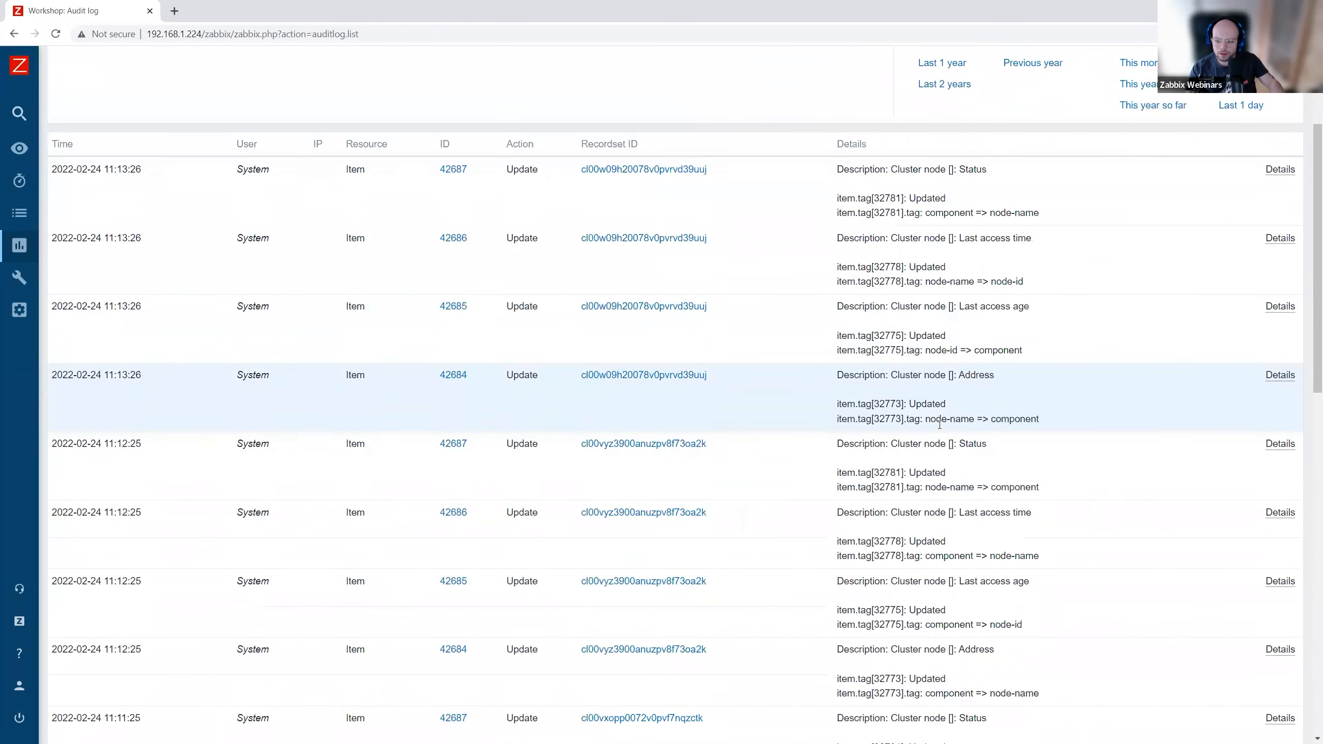
{"action": "scroll", "coordinate": [938, 433], "scroll_direction": "down", "scroll_amount": 7}
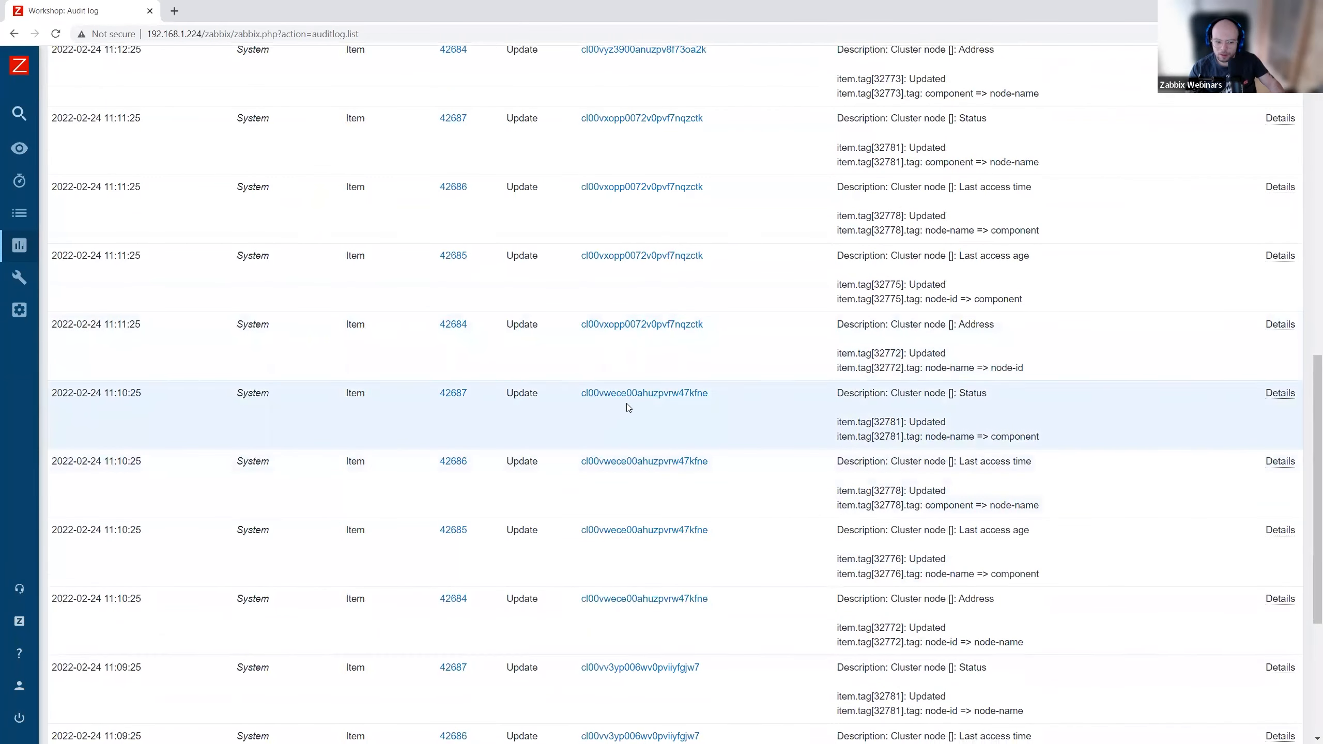
{"action": "scroll", "coordinate": [633, 396], "scroll_direction": "down", "scroll_amount": 2}
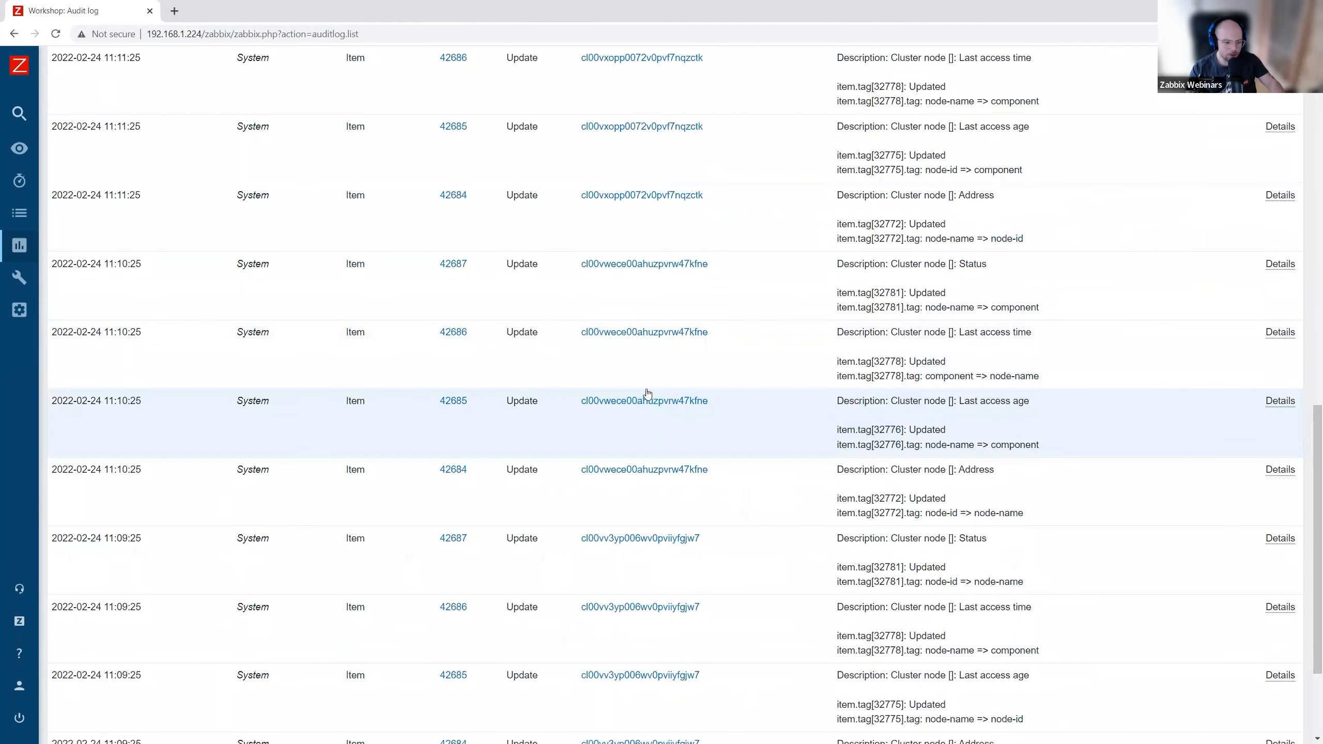
{"action": "scroll", "coordinate": [677, 381], "scroll_direction": "down", "scroll_amount": 3}
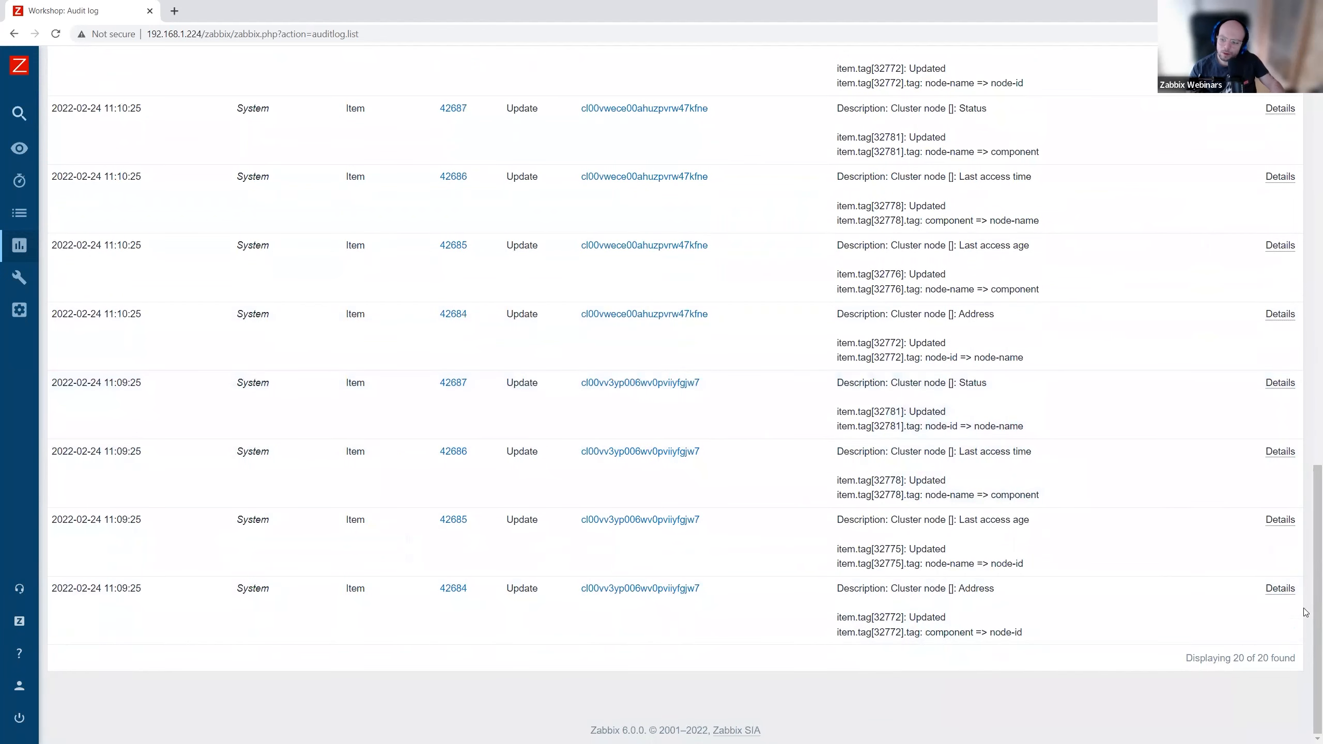
{"action": "scroll", "coordinate": [1309, 394], "scroll_direction": "up", "scroll_amount": 20}
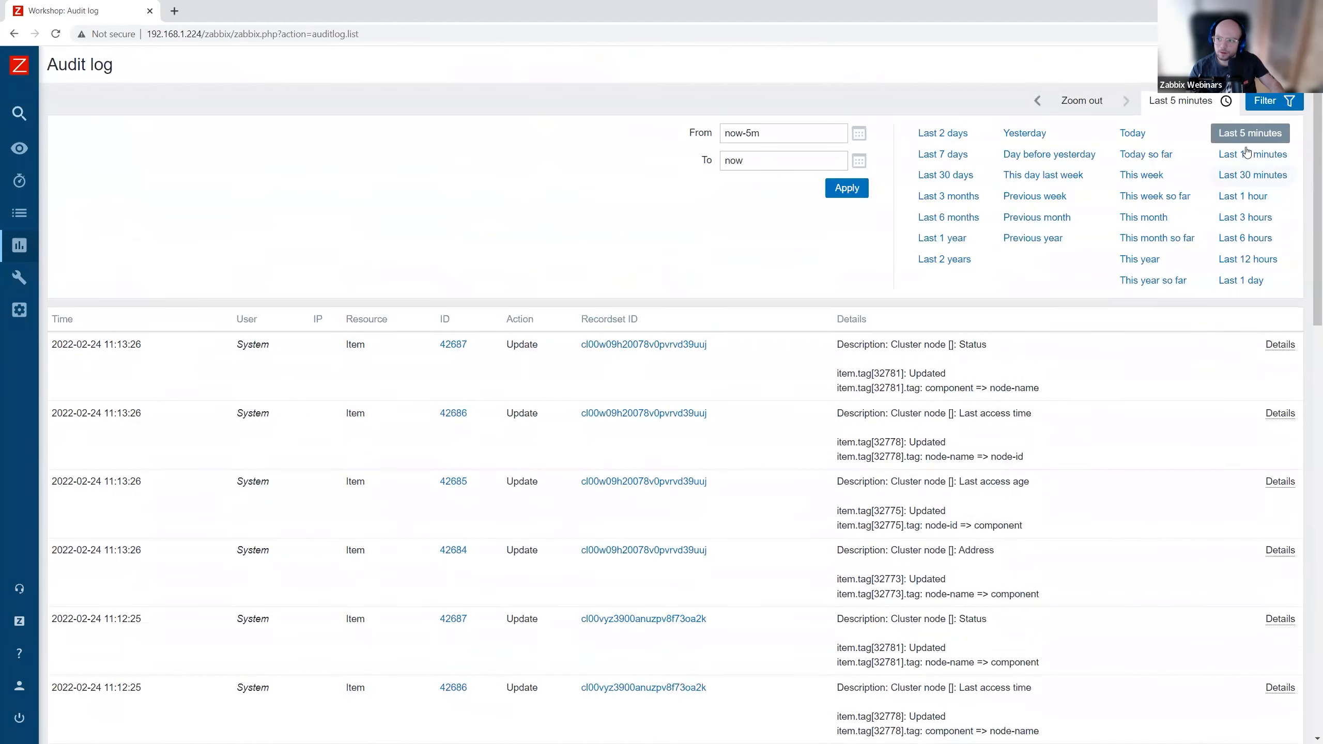
- Filter the audit log to Scheduled report entries from the last 15 minutes and check when they were recorded
{"action": "left_click", "coordinate": [1253, 154]}
{"action": "left_click", "coordinate": [1271, 101]}
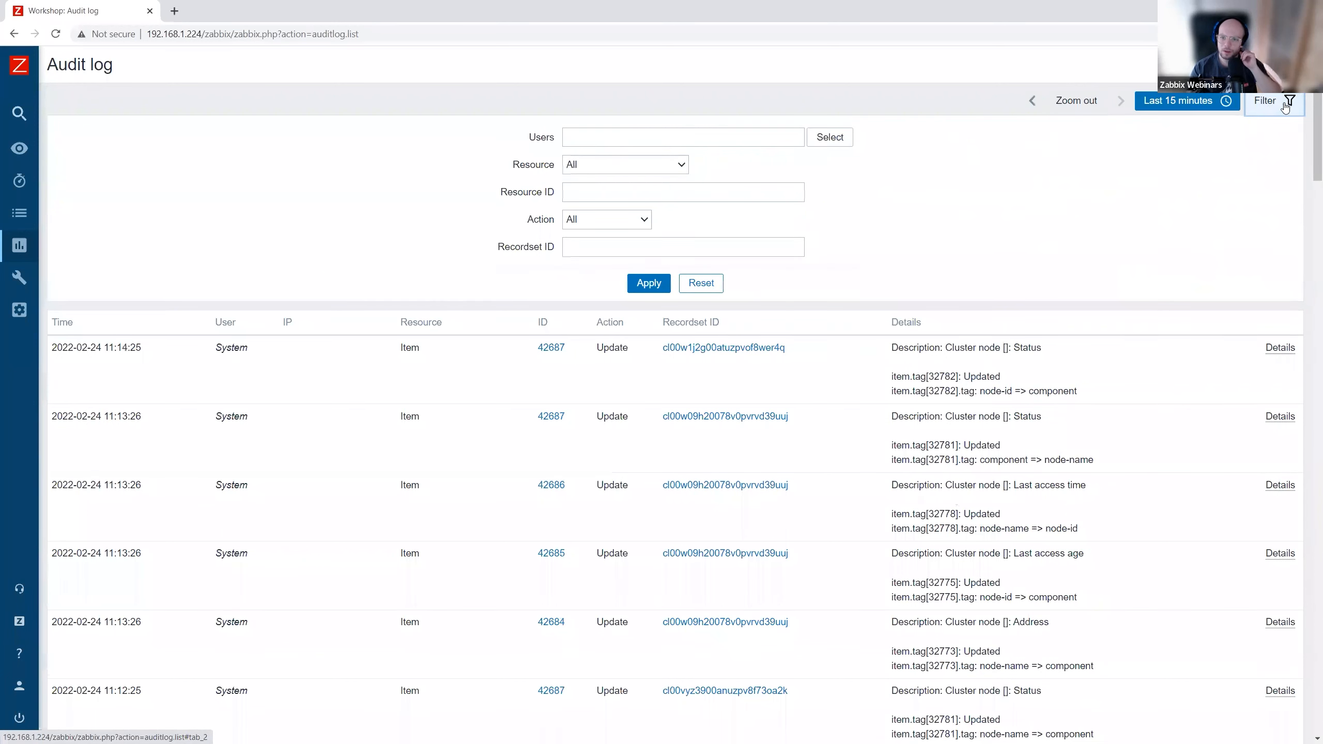
{"action": "left_click", "coordinate": [682, 166]}
{"action": "scroll", "coordinate": [671, 271], "scroll_direction": "down", "scroll_amount": 5}
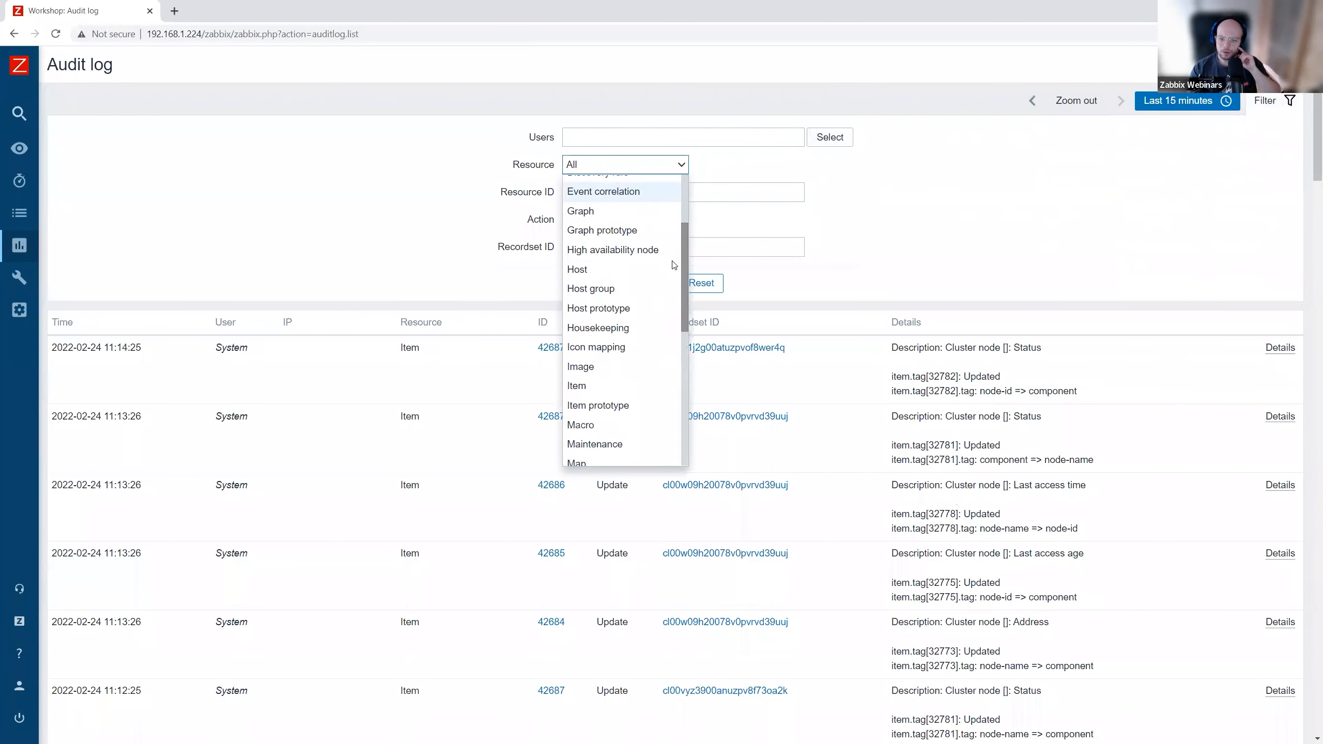
{"action": "scroll", "coordinate": [672, 286], "scroll_direction": "down", "scroll_amount": 2}
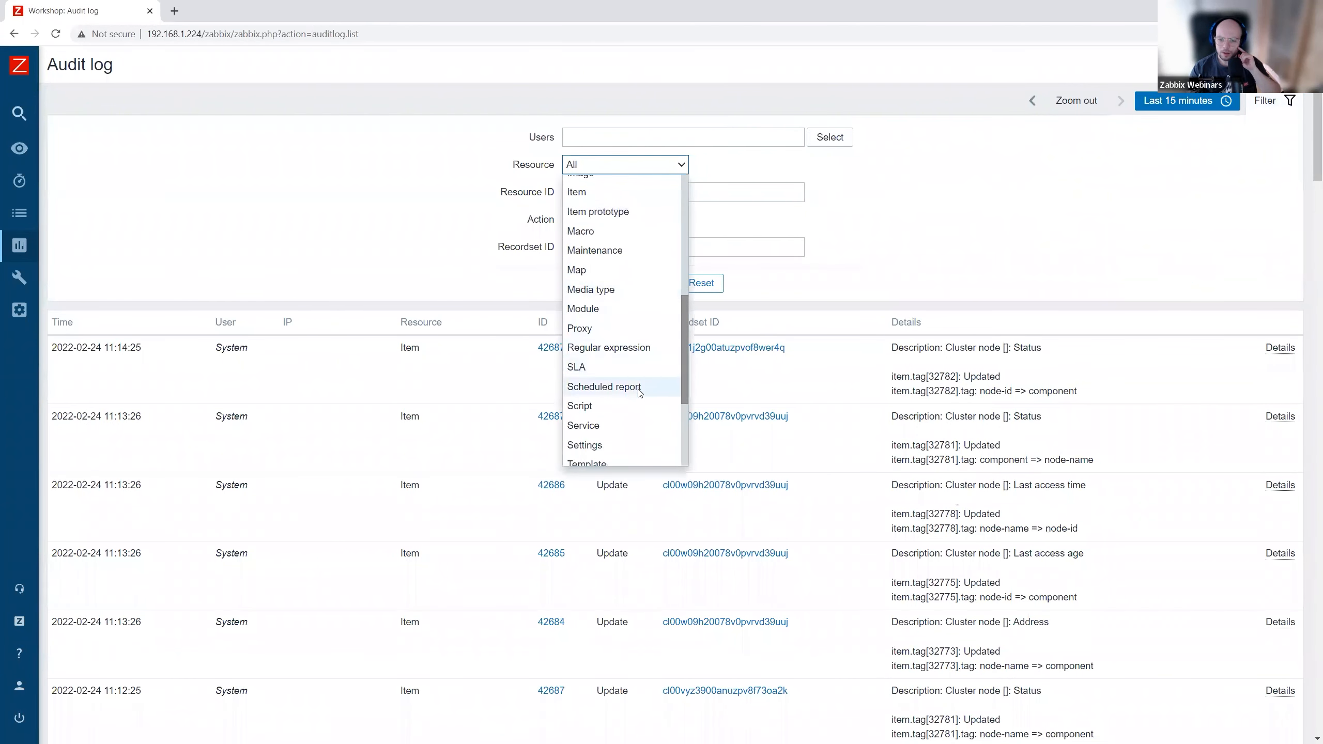
{"action": "left_click", "coordinate": [607, 386]}
{"action": "left_click", "coordinate": [646, 284]}
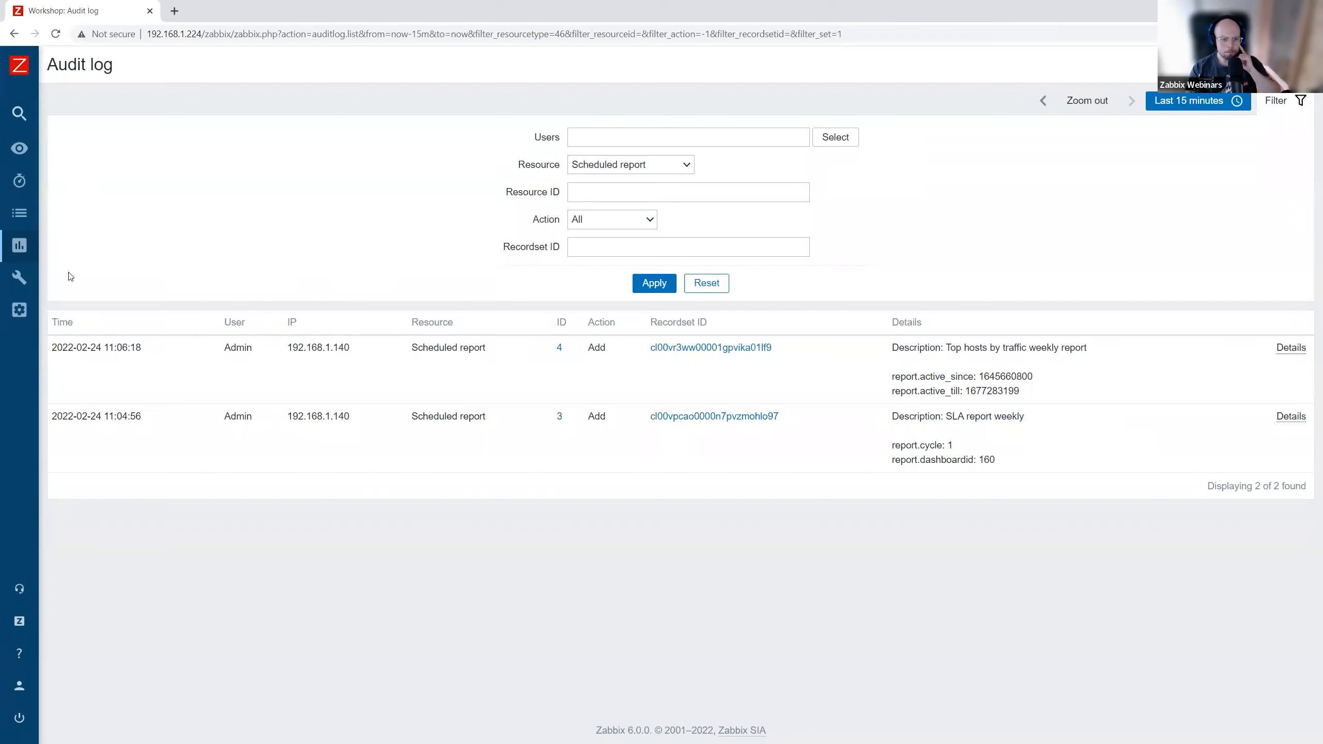
{"action": "left_click_drag", "start_coordinate": [160, 345], "coordinate": [101, 356]}
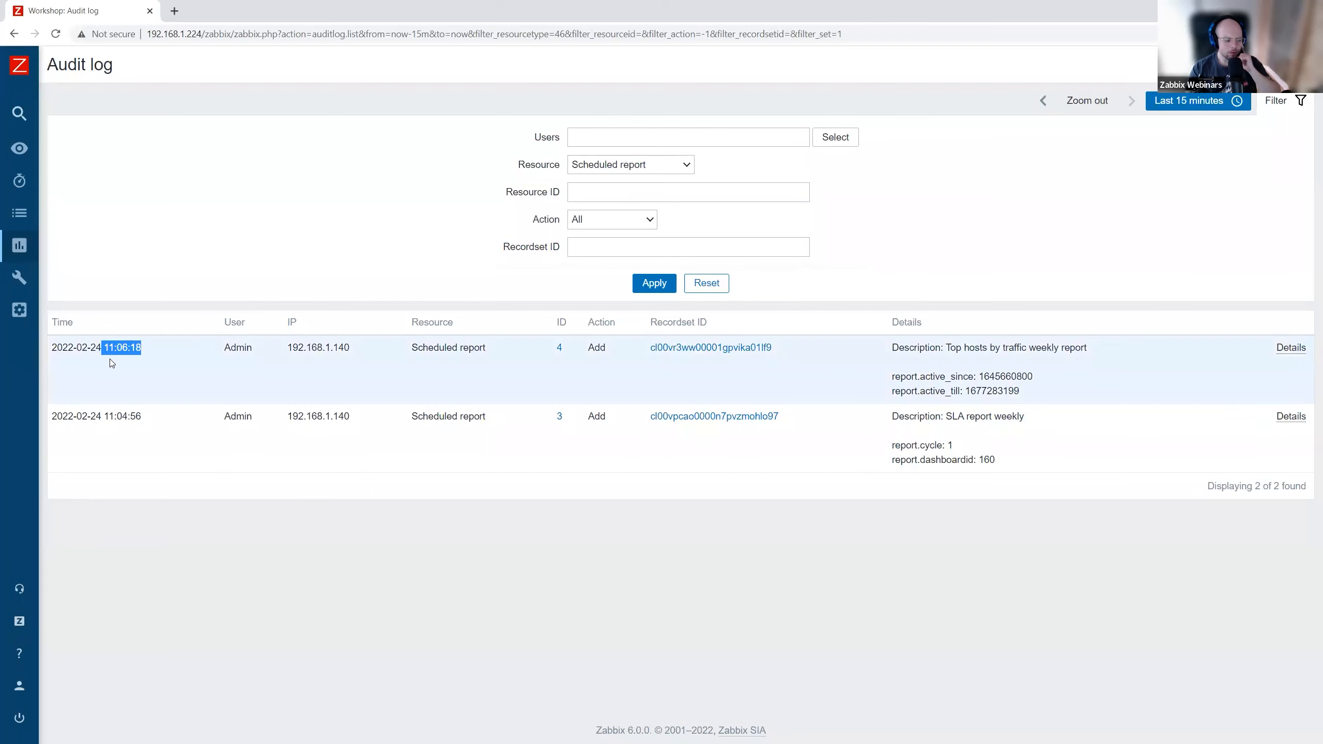
{"action": "left_click", "coordinate": [372, 350]}
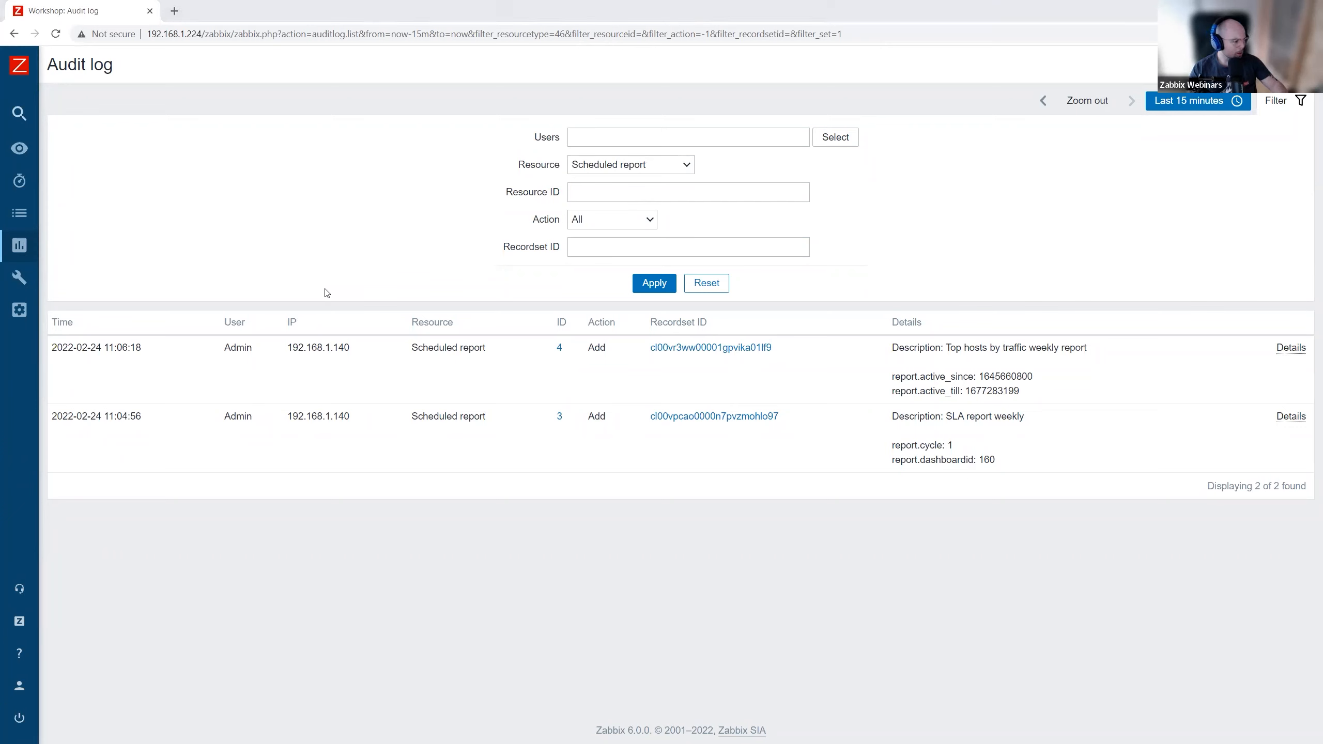
- Switch to the MobaXterm terminal and open /etc/zabbix/zabbix_server.conf in vi, continuing past the swap file notice
{"action": "key", "text": "alt+Tab"}
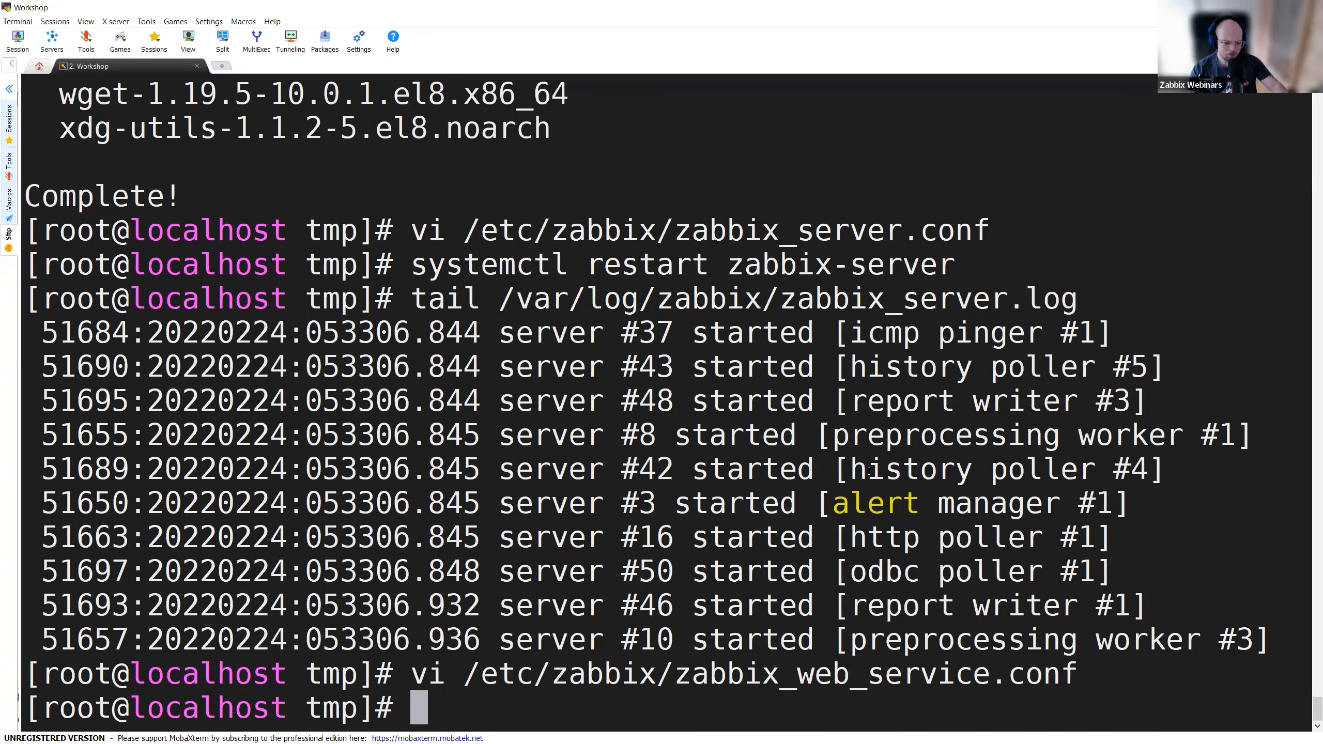
{"action": "type", "text": "vi /et"}
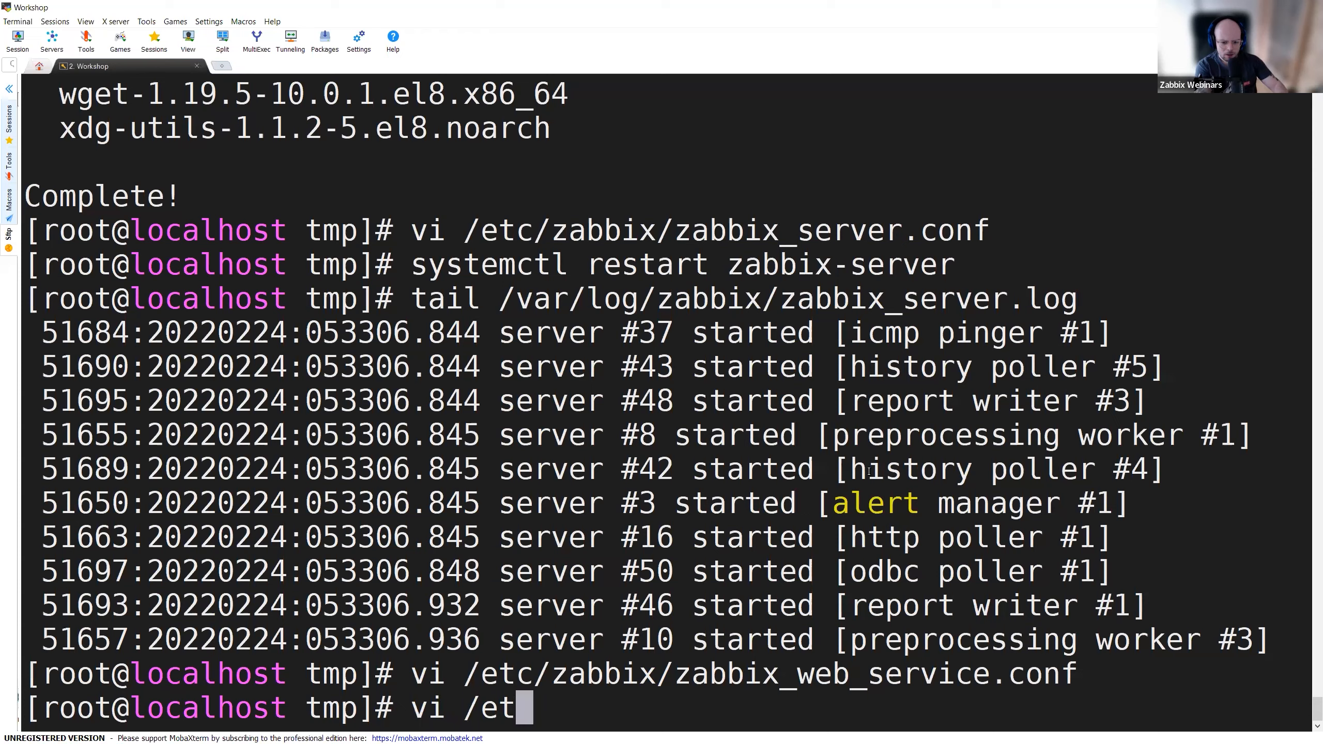
{"action": "type", "text": "c/zabbix/zabbix_server.conf"}
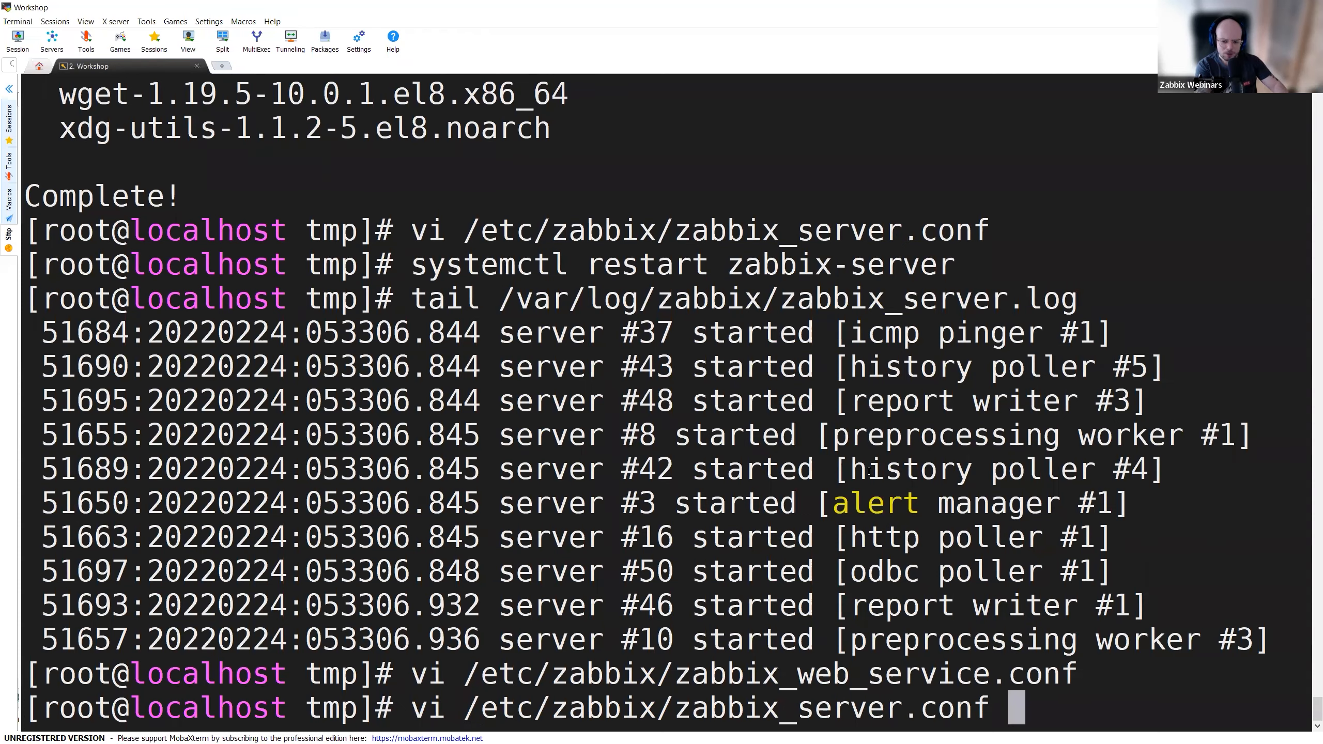
{"action": "key", "text": "Return"}
{"action": "key", "text": "slash"}
{"action": "key", "text": "space"}
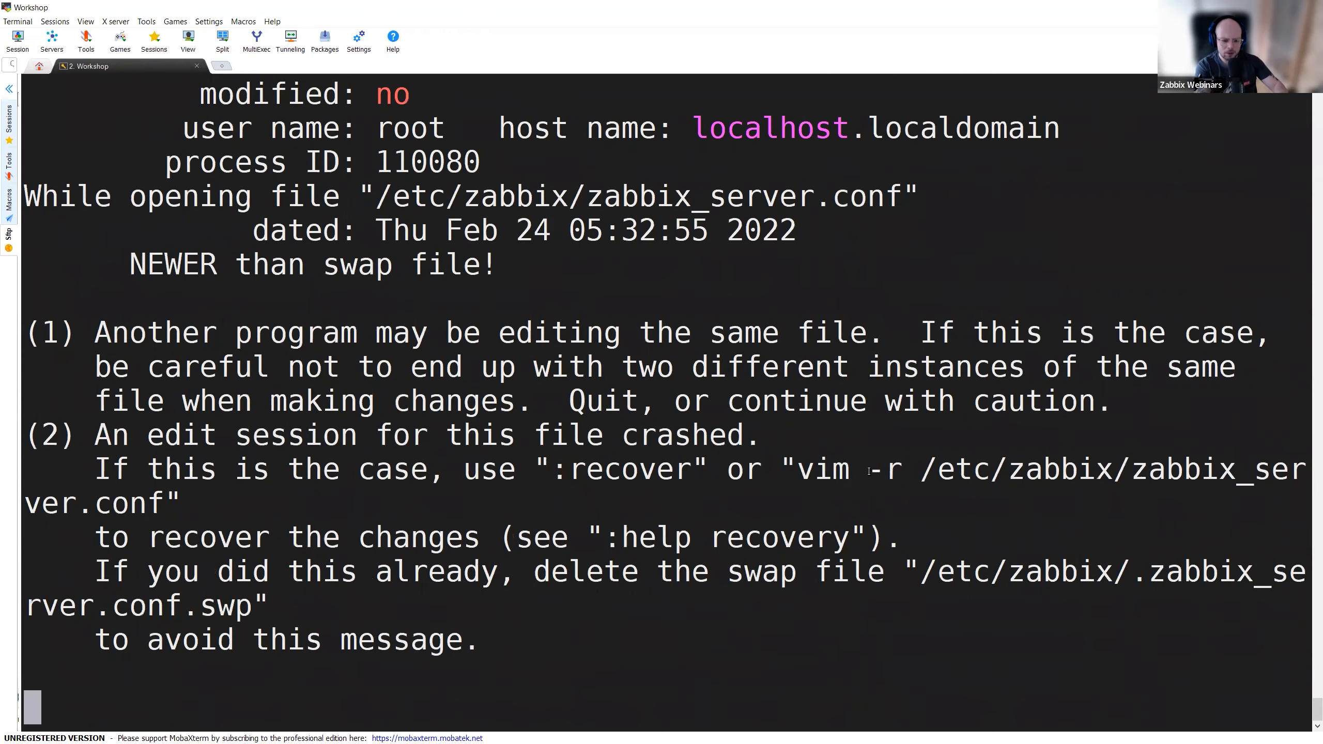
{"action": "key", "text": "Return"}
- Search the server configuration file for "Repo" to locate the report writer options
{"action": "type", "text": "/WQ"}
{"action": "key", "text": "BackSpace"}
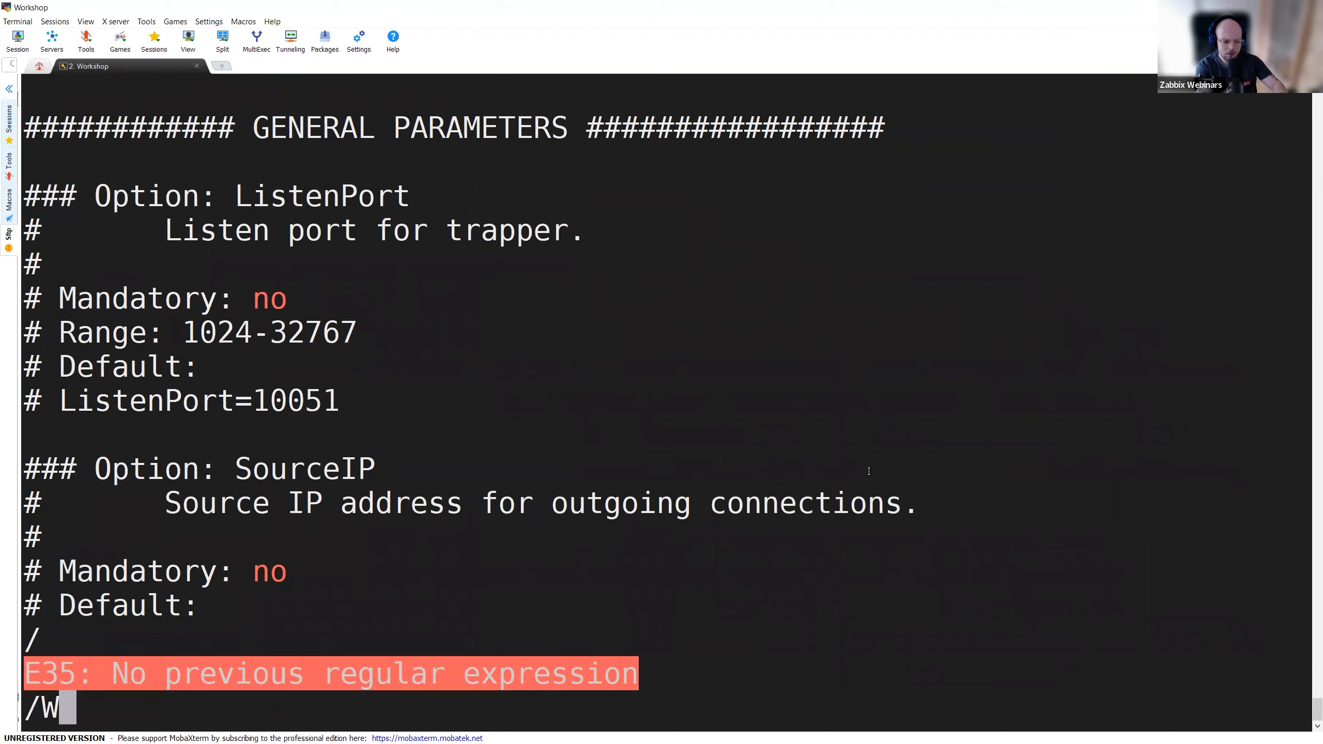
{"action": "key", "text": "BackSpace"}
{"action": "type", "text": "Repo"}
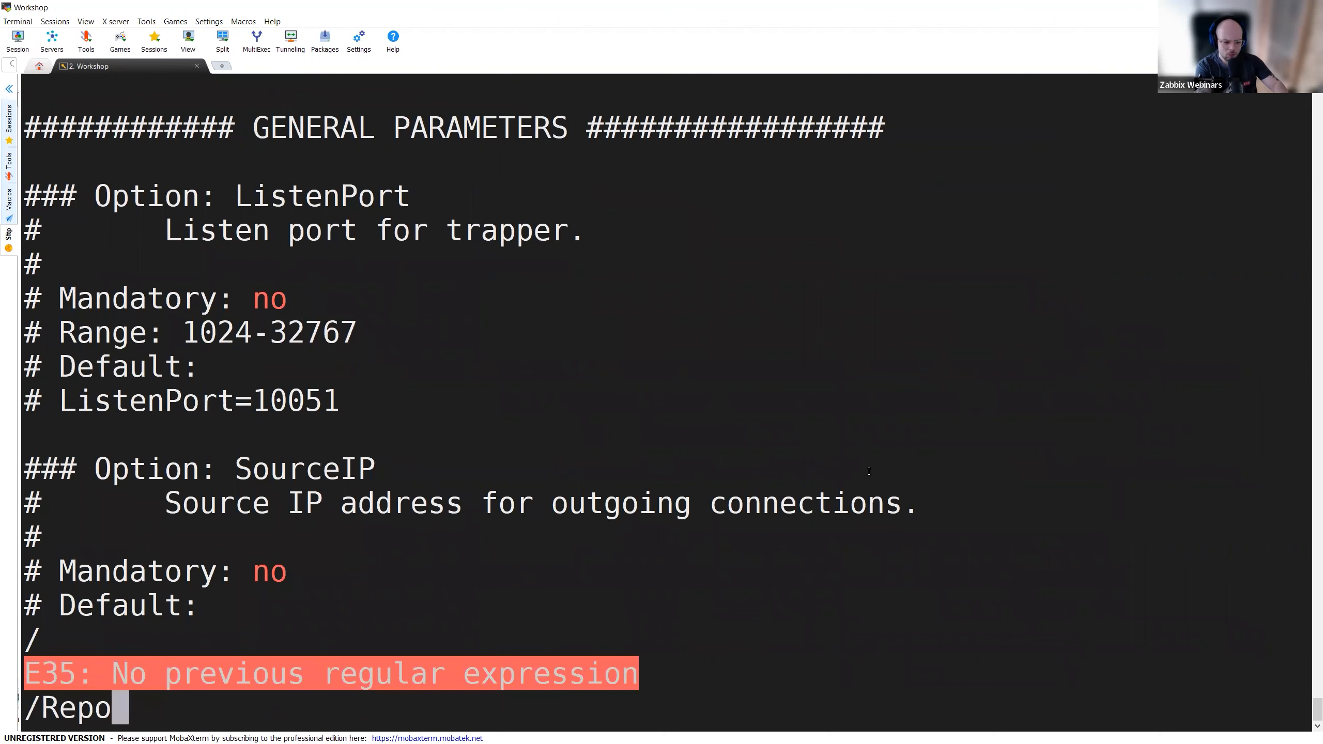
{"action": "key", "text": "Escape"}
{"action": "type", "text": "/Repo"}
{"action": "key", "text": "Escape"}
{"action": "key", "text": "Return"}
{"action": "key", "text": "Return"}
{"action": "type", "text": "/R"}
{"action": "key", "text": "BackSpace"}
{"action": "key", "text": "BackSpace"}
- Start editing the active WebServiceURL line, with the insertion point between the port and /report
{"action": "key", "text": "Down"}
{"action": "key", "text": "Down"}
{"action": "key", "text": "Down"}
{"action": "key", "text": "Down"}
{"action": "key", "text": "Down"}
{"action": "key", "text": "Down"}
{"action": "key", "text": "Down"}
{"action": "key", "text": "Down"}
{"action": "key", "text": "Down"}
{"action": "key", "text": "Up"}
{"action": "key", "text": "i"}
{"action": "key", "text": "Right"}
{"action": "key", "text": "Right"}
{"action": "key", "text": "Right"}
{"action": "key", "text": "Right"}
{"action": "key", "text": "Right"}
{"action": "key", "text": "Right"}
{"action": "key", "text": "Right"}
{"action": "key", "text": "Right"}
{"action": "key", "text": "Right"}
{"action": "key", "text": "Right"}
{"action": "key", "text": "Right"}
{"action": "key", "text": "Right"}
{"action": "key", "text": "Right"}
{"action": "key", "text": "Right"}
{"action": "key", "text": "Right"}
{"action": "key", "text": "Right"}
{"action": "key", "text": "Right"}
{"action": "key", "text": "Right"}
{"action": "key", "text": "Right"}
{"action": "key", "text": "Right"}
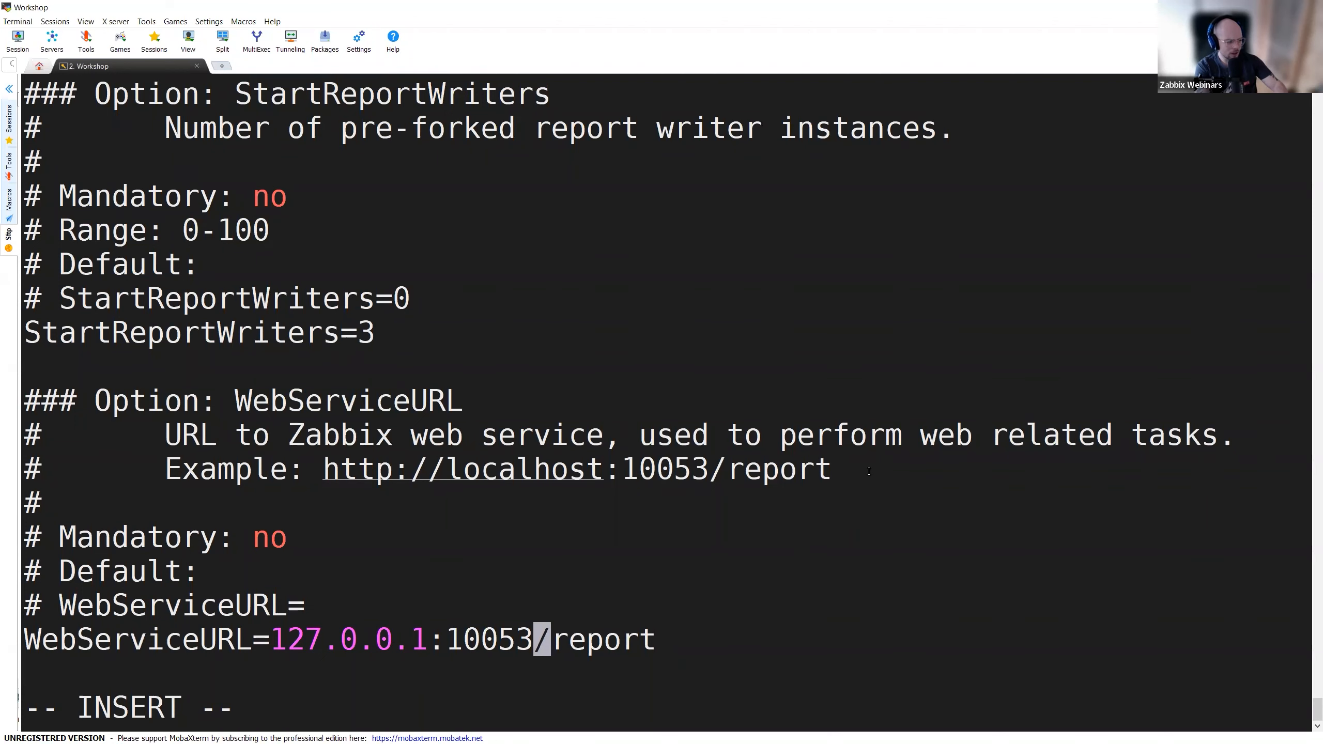